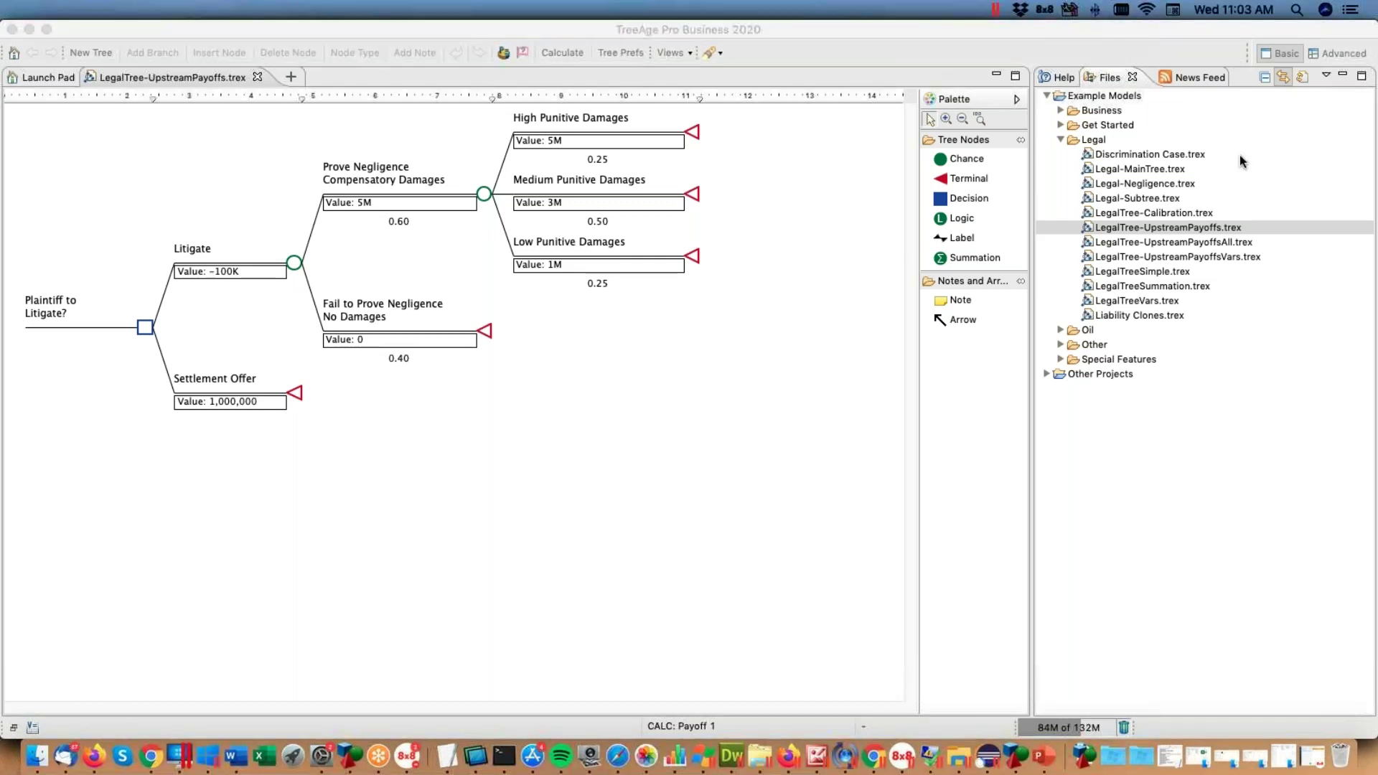
Step: Open LegalTreeSimple.trex from the Legal example models to view its terminal payoffs, and return to the LegalTree-UpstreamPayoffs.trex tree
{"action": "left_click", "coordinate": [1161, 274]}
{"action": "double_click", "coordinate": [1160, 274]}
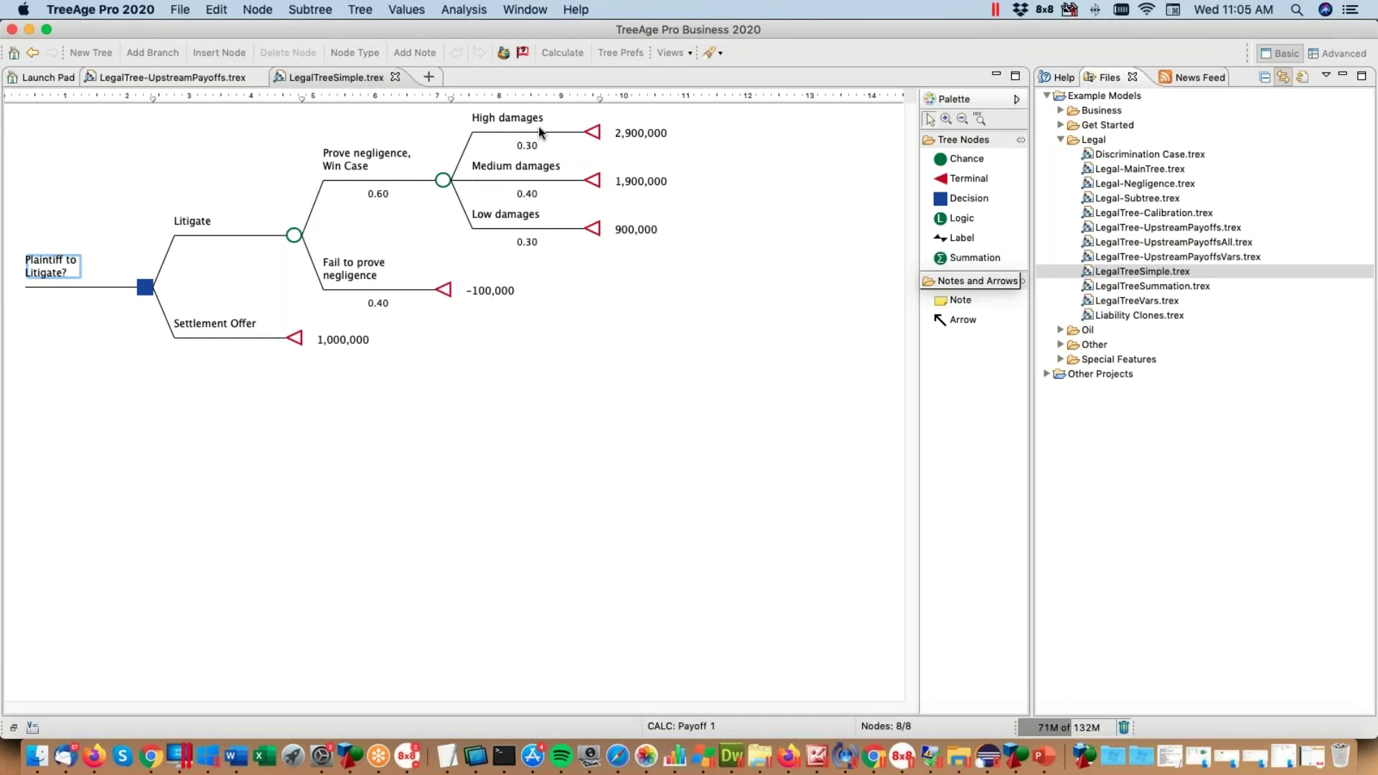
{"action": "left_click", "coordinate": [175, 79]}
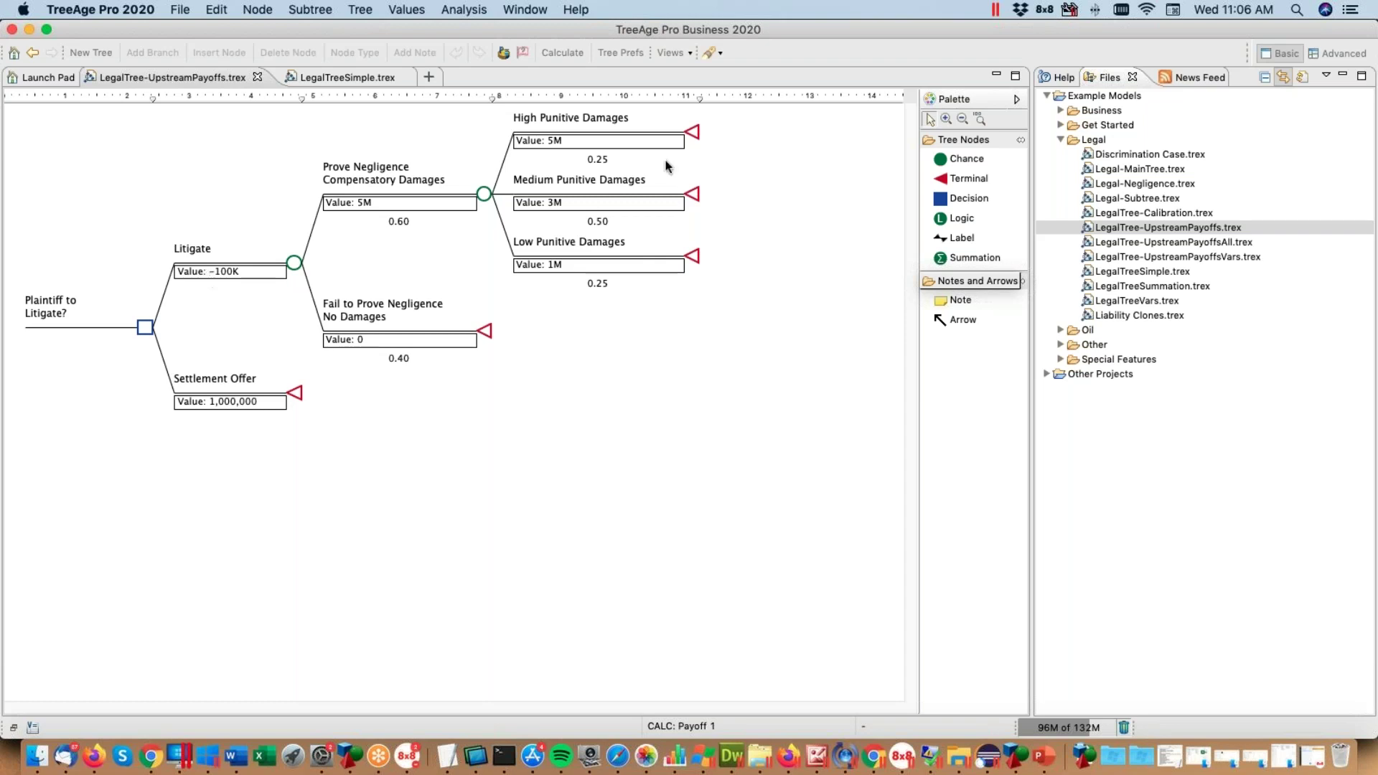
Step: Inspect the payoffs at the High, Medium and Low Punitive Damages nodes and the Fail to Prove Negligence node
{"action": "left_click", "coordinate": [692, 132]}
{"action": "left_click", "coordinate": [692, 194]}
{"action": "left_click", "coordinate": [692, 257]}
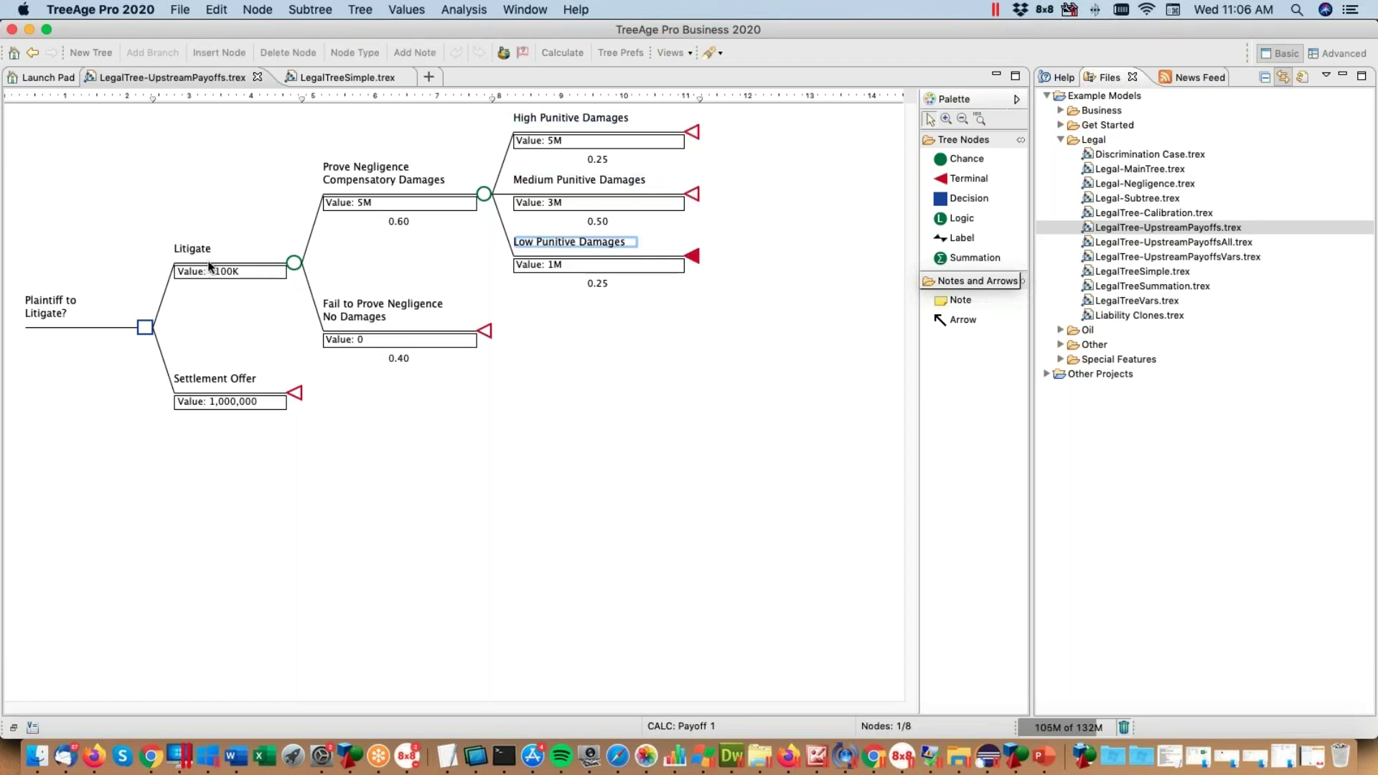
{"action": "left_click", "coordinate": [696, 132]}
{"action": "key", "text": "Down"}
{"action": "key", "text": "Down"}
{"action": "key", "text": "Down"}
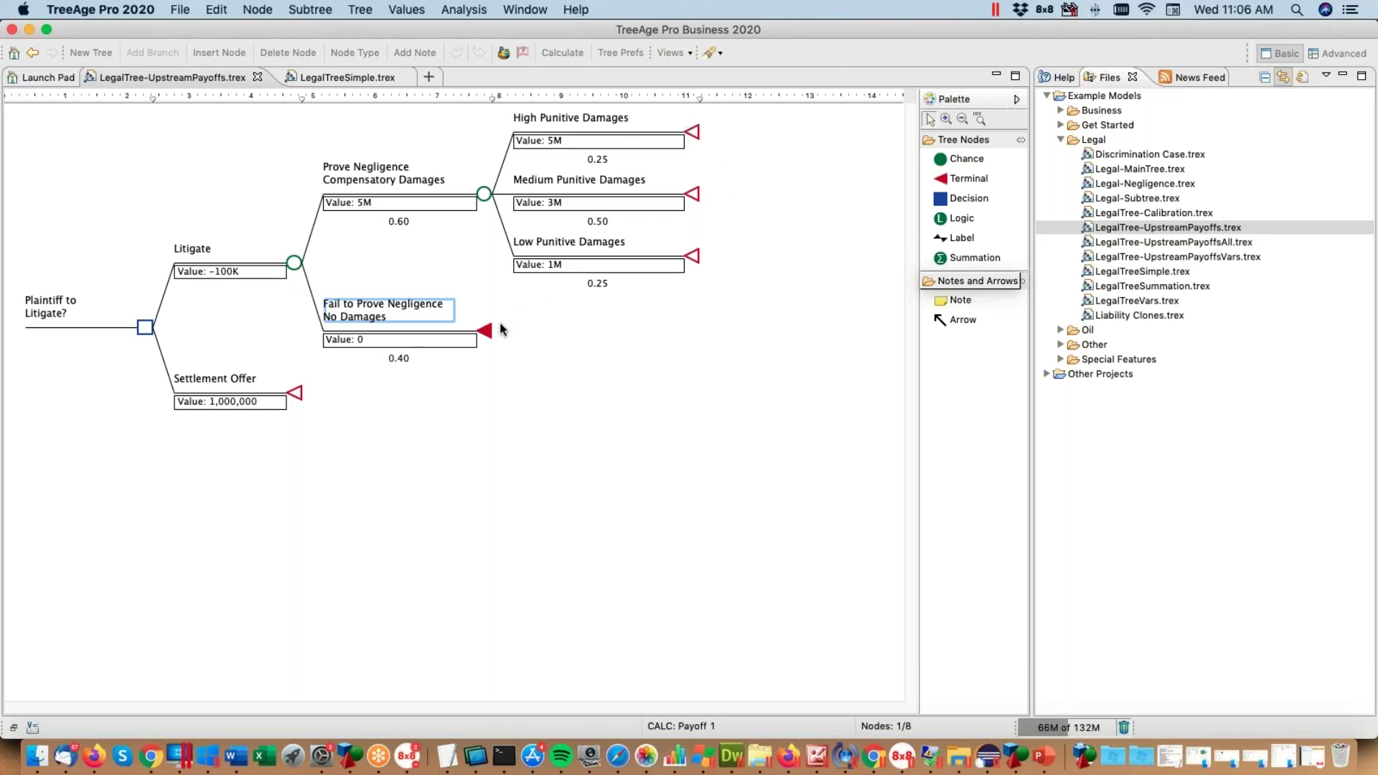
Step: Review the payoff calculation settings in the tree preferences, including the option to allow payoffs prior to terminal nodes
{"action": "left_click", "coordinate": [363, 13]}
{"action": "left_click", "coordinate": [378, 142]}
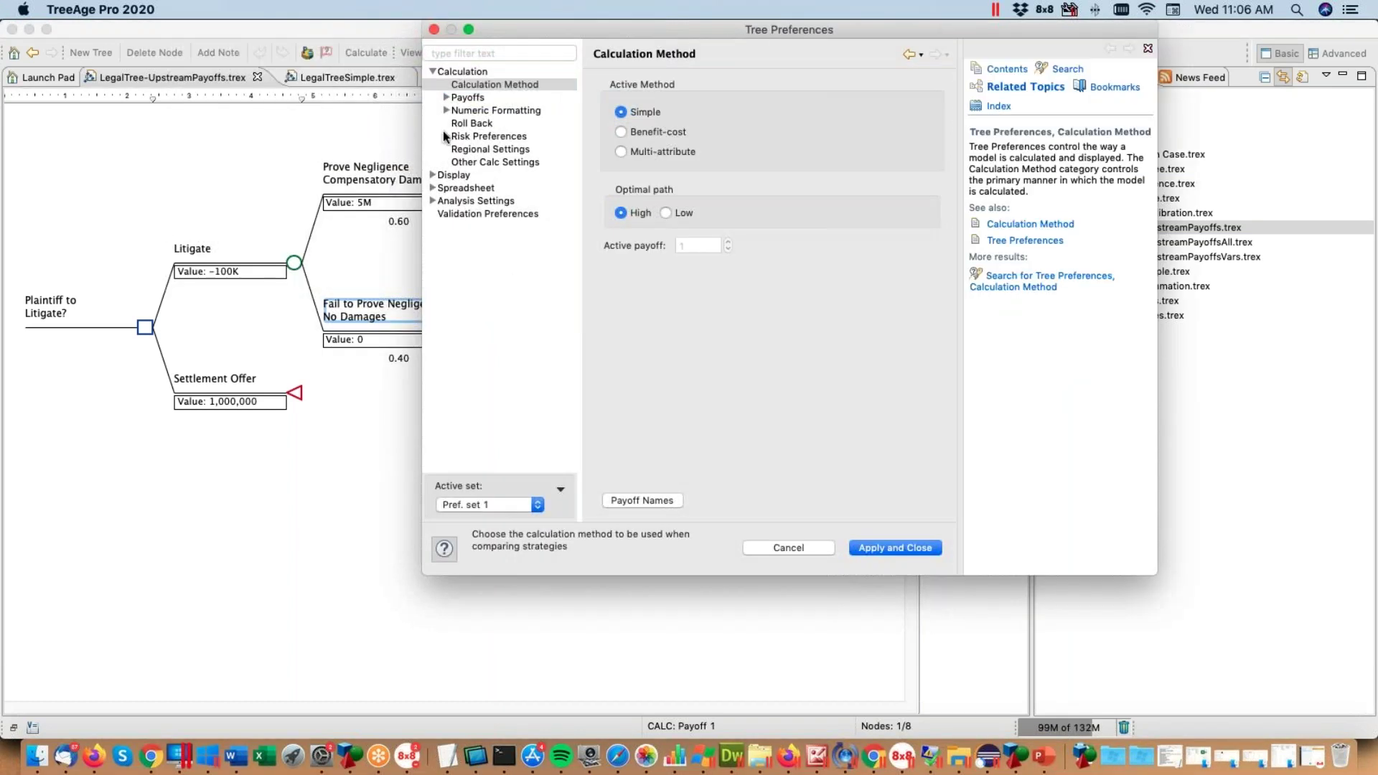
{"action": "left_click", "coordinate": [434, 71]}
{"action": "left_click", "coordinate": [433, 71]}
{"action": "left_click", "coordinate": [447, 97]}
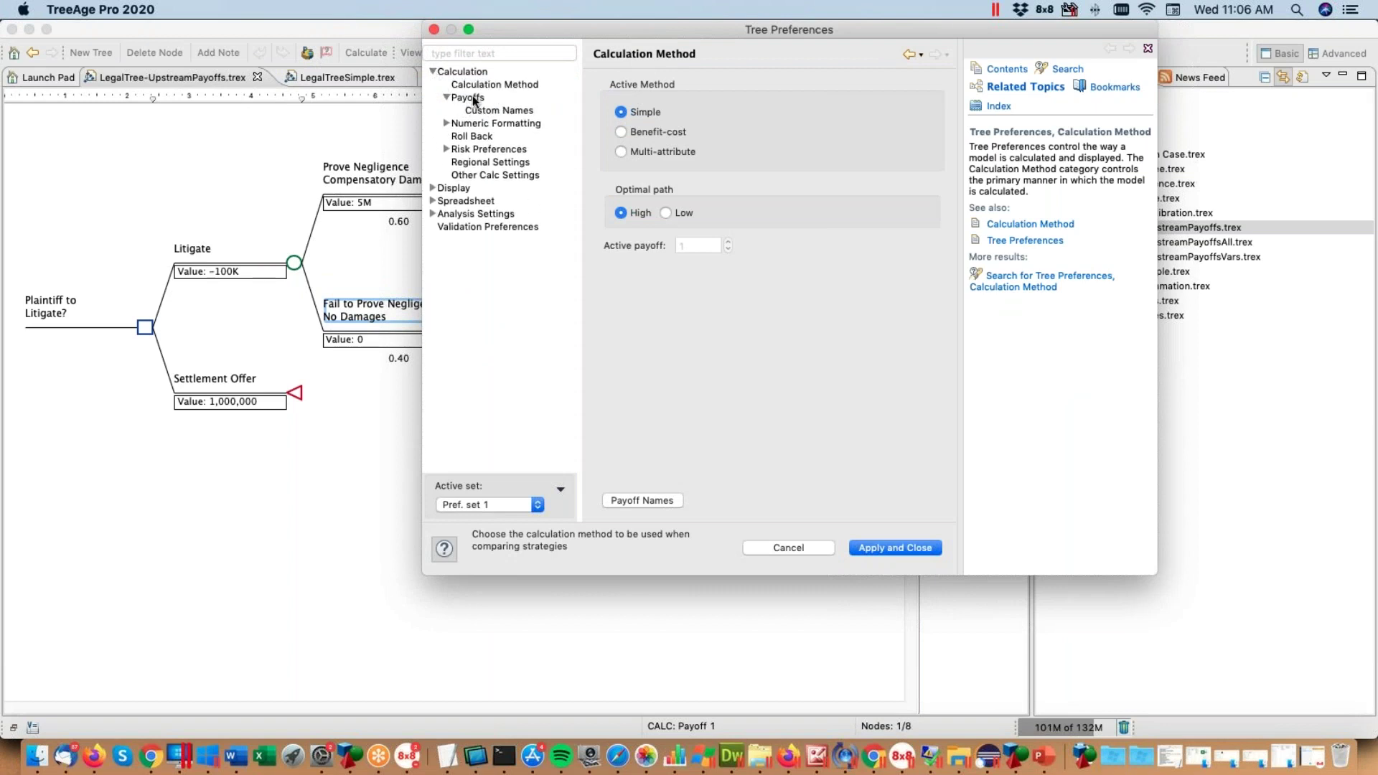
{"action": "left_click", "coordinate": [475, 99]}
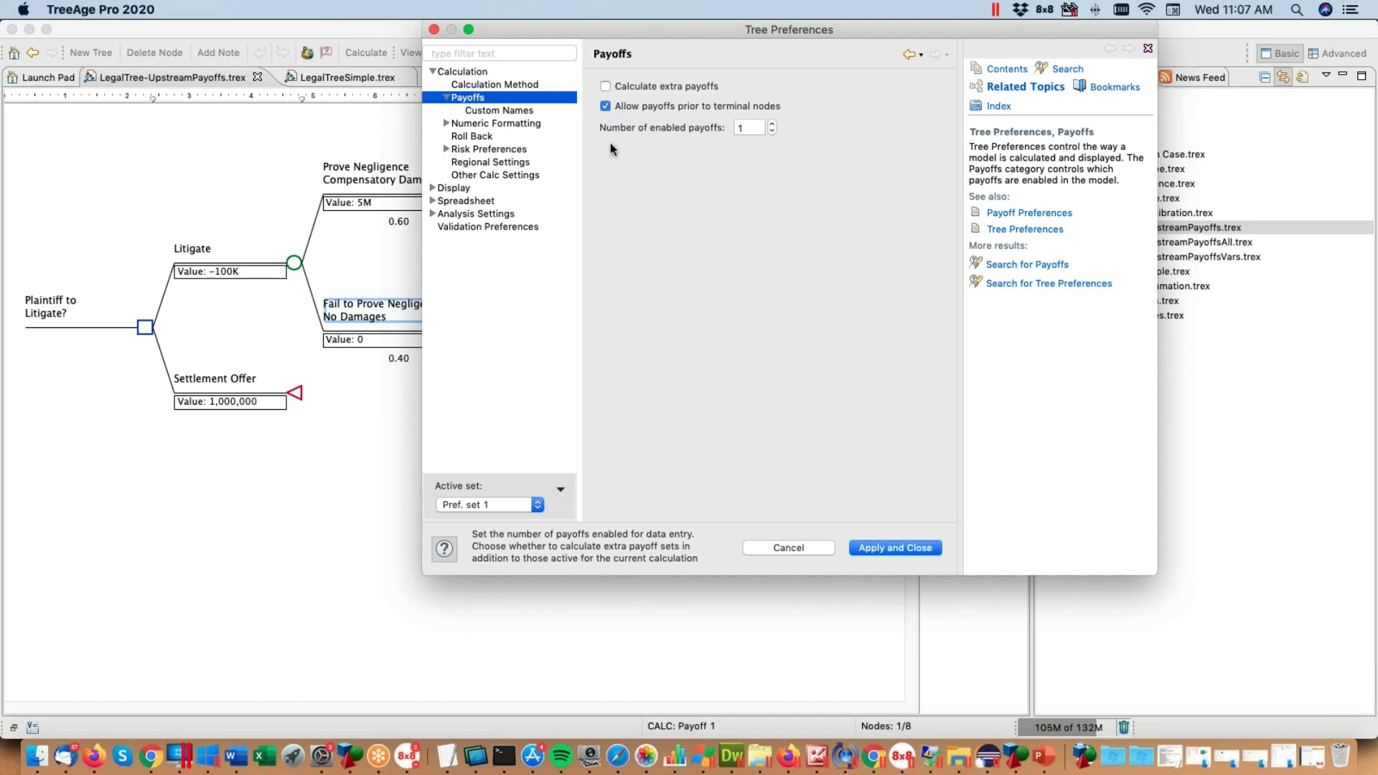
Step: Review the payoff display preferences alongside the tree, moving the preferences window clear of the nodes, and close it
{"action": "left_click", "coordinate": [432, 188]}
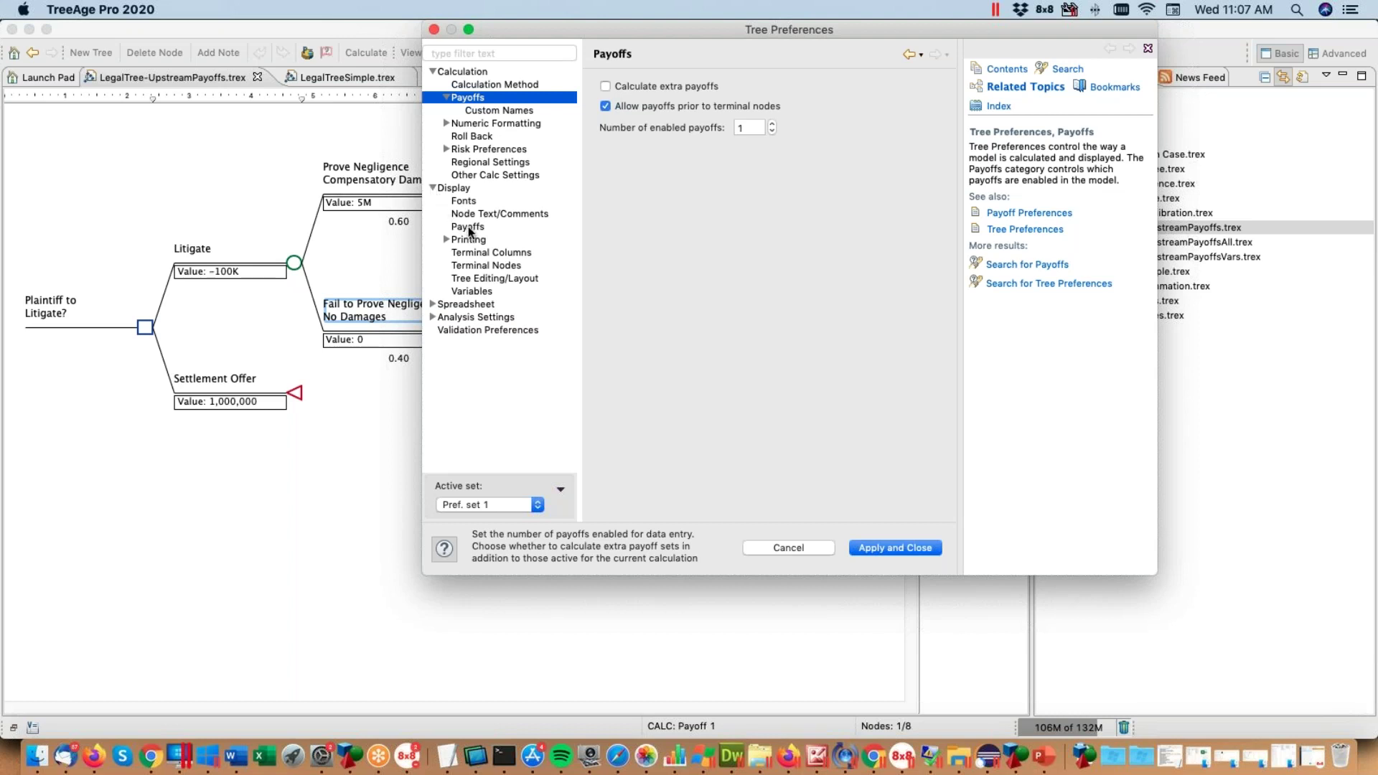
{"action": "left_click", "coordinate": [467, 226]}
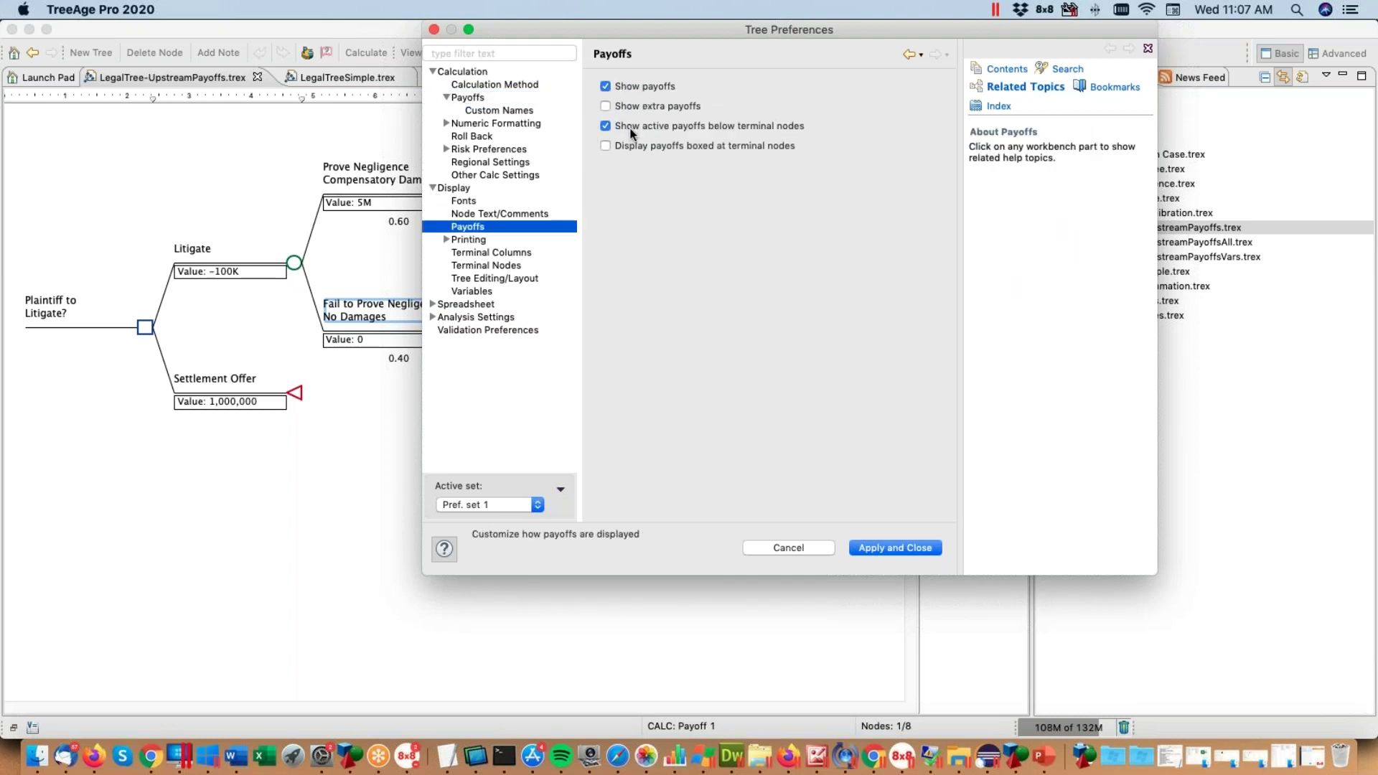
{"action": "left_click_drag", "start_coordinate": [626, 29], "coordinate": [675, 328]}
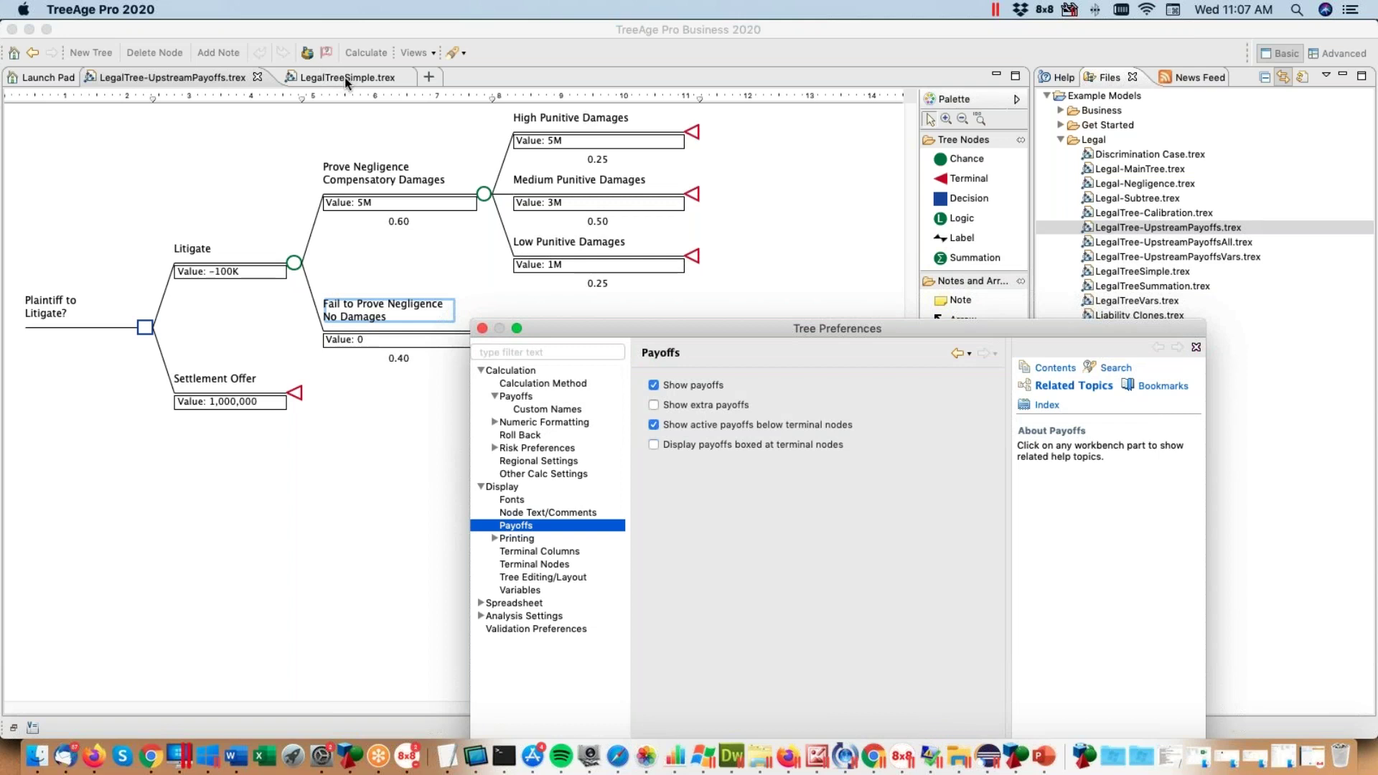
{"action": "left_click", "coordinate": [516, 328]}
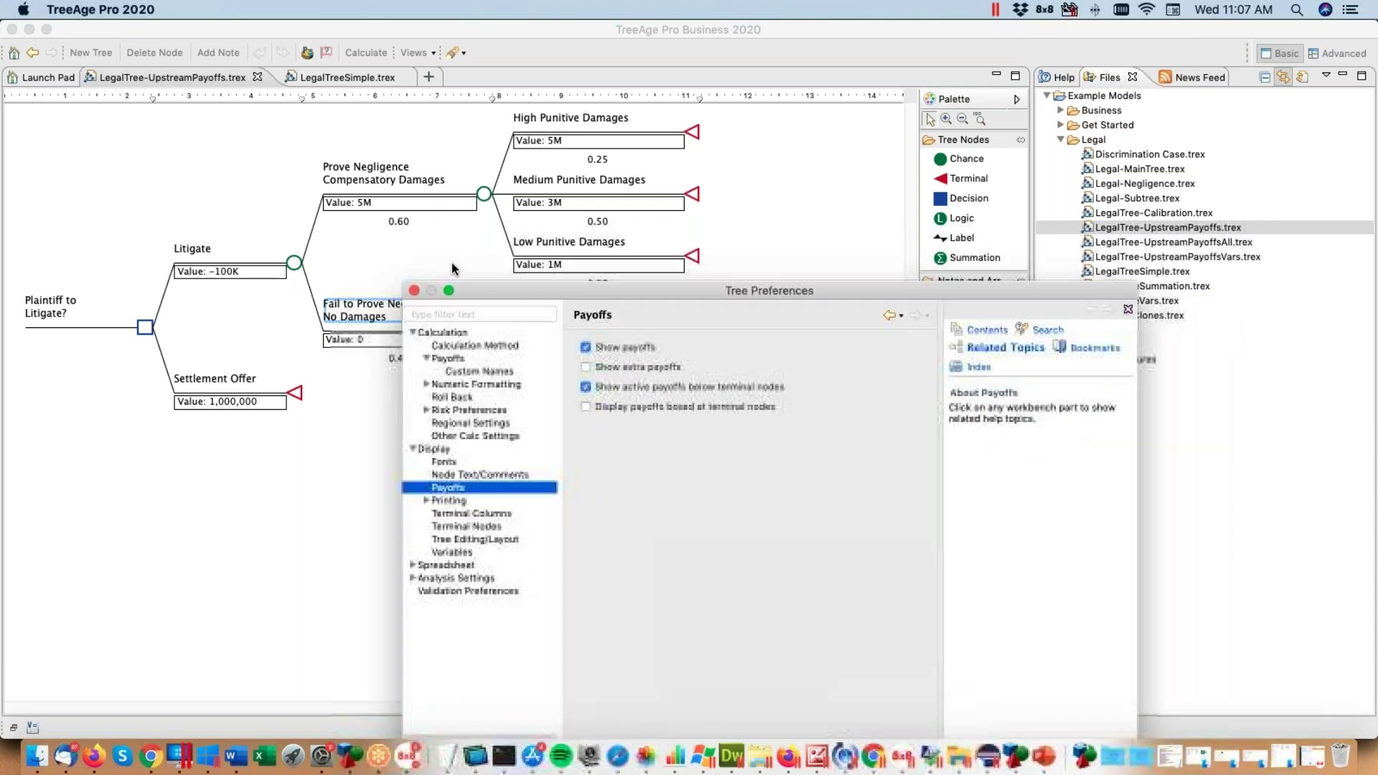
{"action": "left_click_drag", "start_coordinate": [631, 237], "coordinate": [554, 523]}
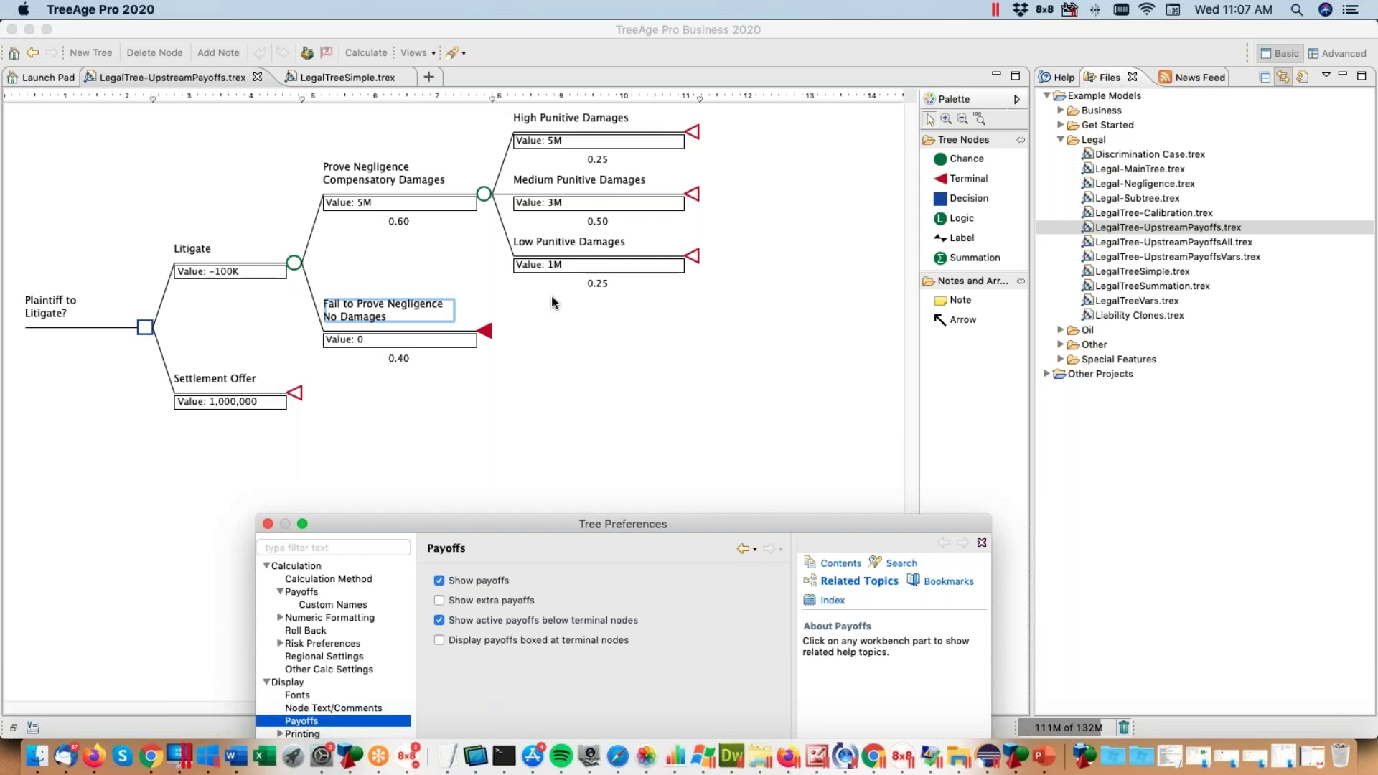
{"action": "left_click_drag", "start_coordinate": [546, 529], "coordinate": [540, 323]}
{"action": "left_click", "coordinate": [260, 316]}
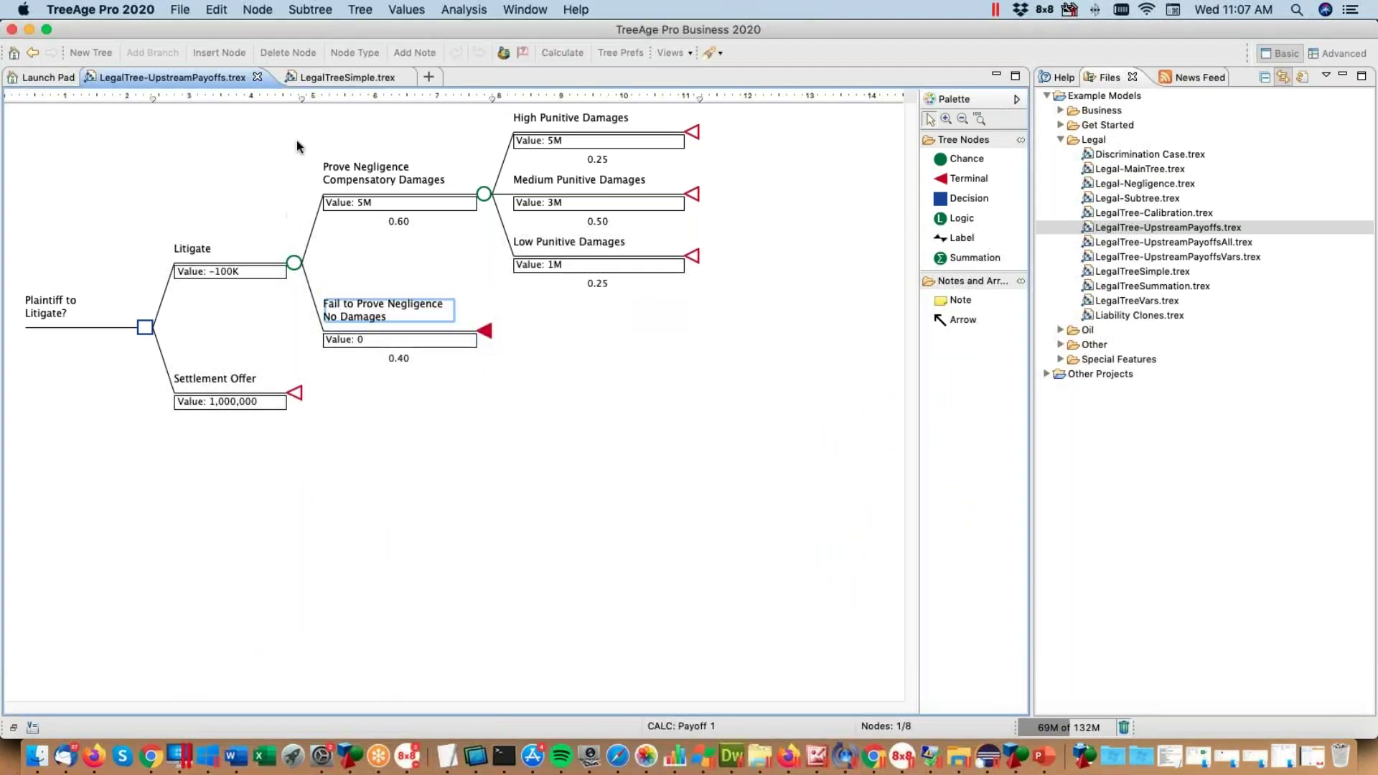
Step: Compare the payoff layout with the LegalTreeSimple.trex tree and recheck the payoff display preferences of LegalTree-UpstreamPayoffs.trex without changing them
{"action": "left_click", "coordinate": [338, 78]}
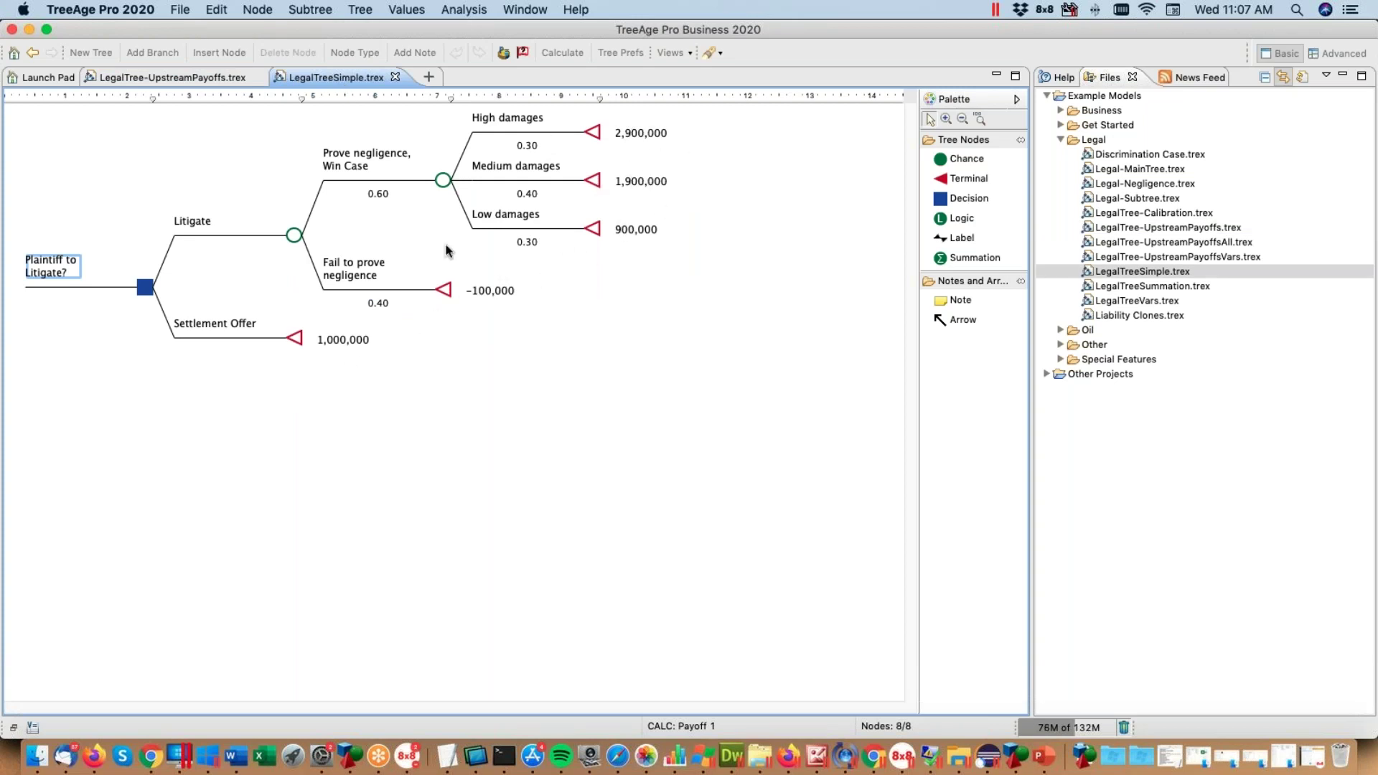
{"action": "left_click", "coordinate": [208, 79]}
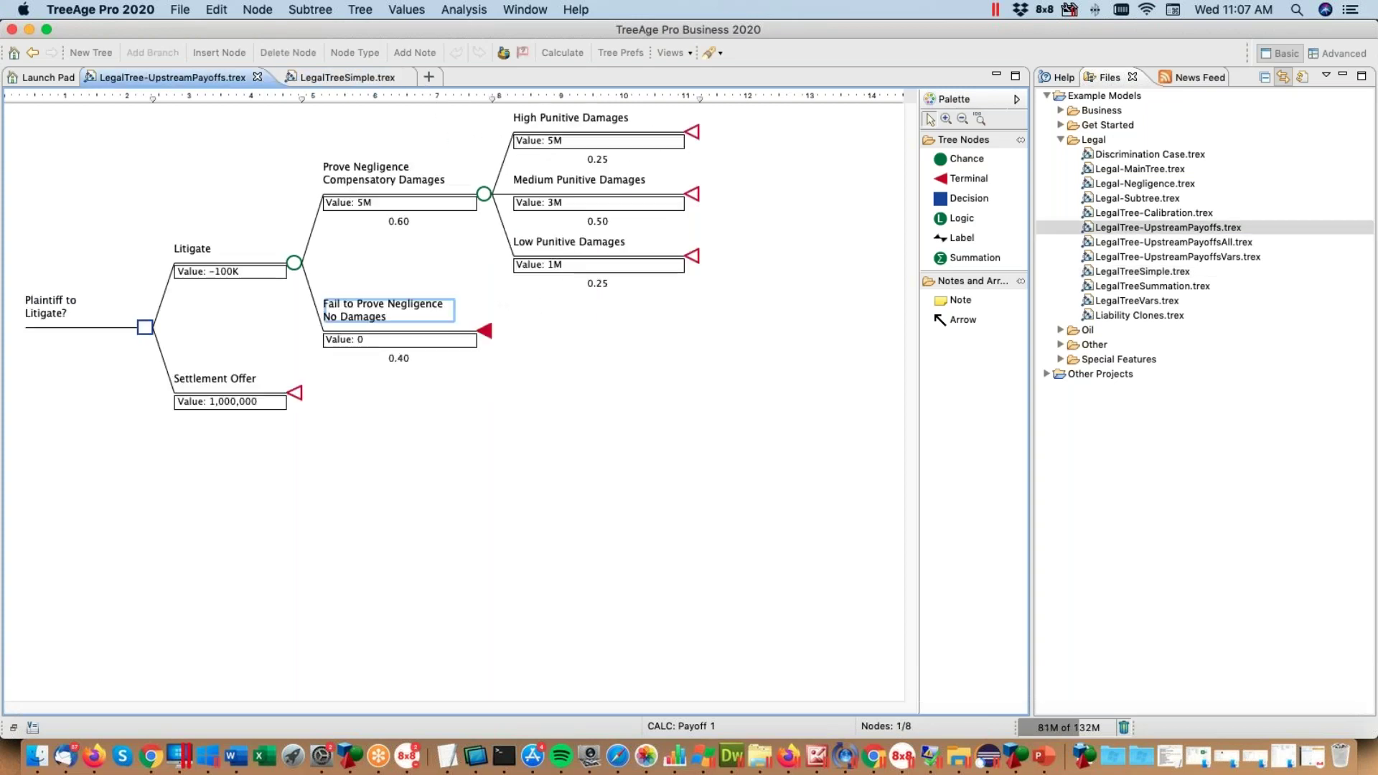
{"action": "left_click", "coordinate": [370, 14]}
{"action": "left_click", "coordinate": [381, 146]}
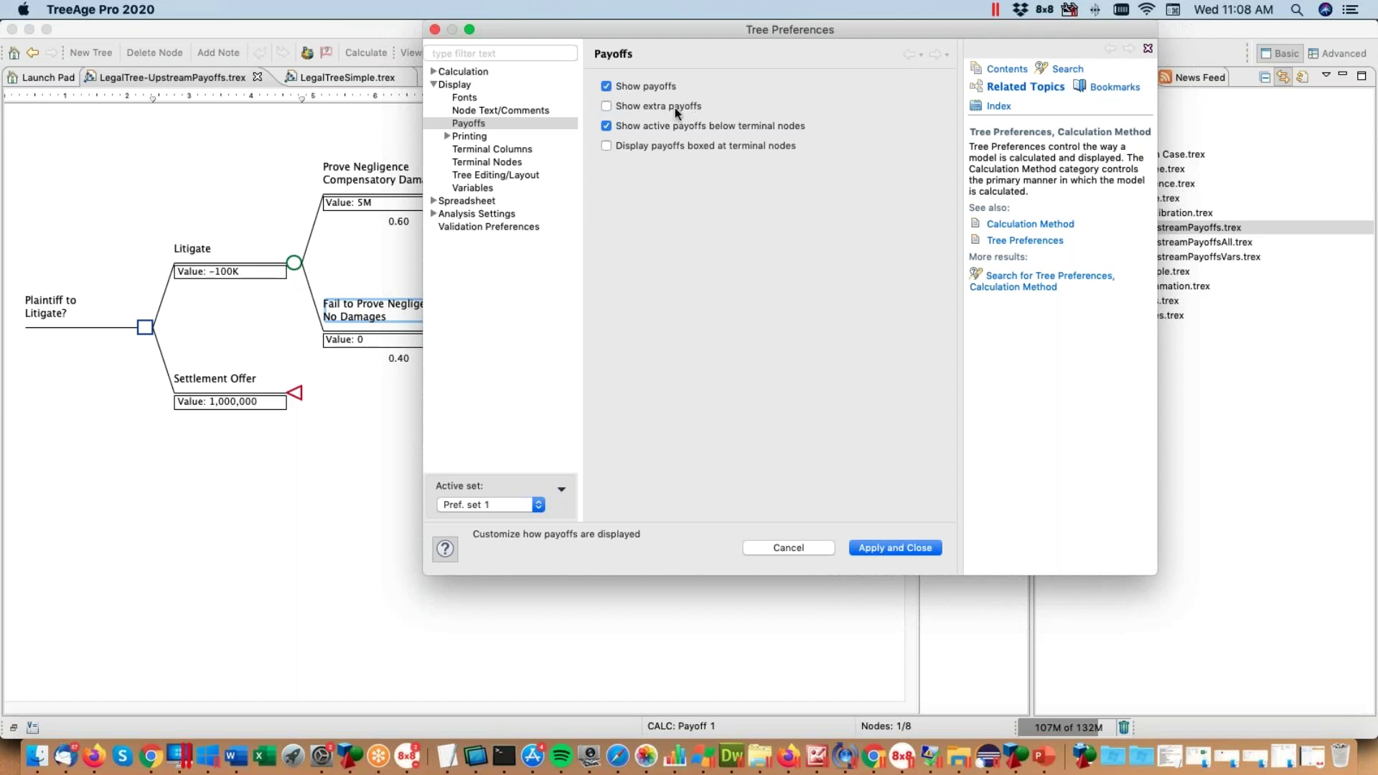
{"action": "left_click", "coordinate": [787, 547]}
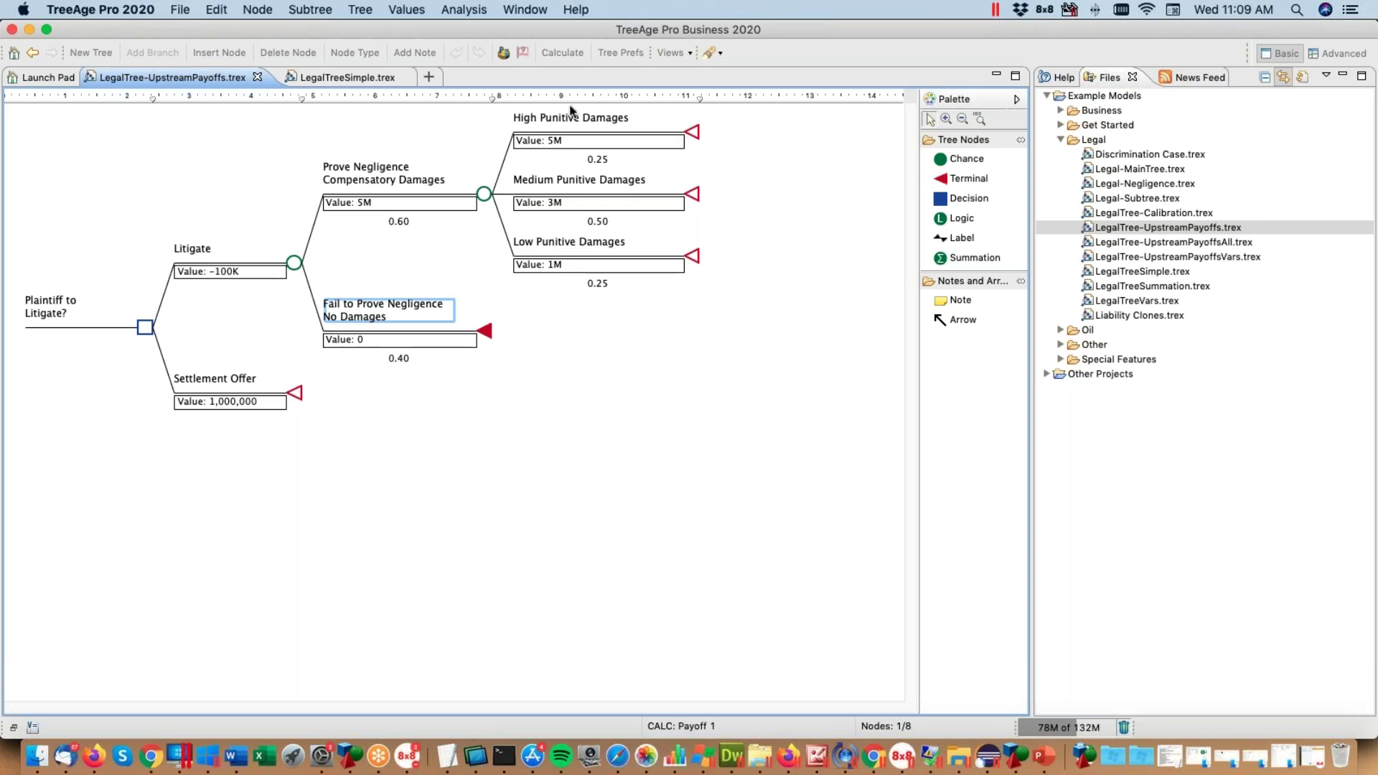
Step: Calculate the tree to view the accumulated payoffs and path probabilities, and turn the calculation display off
{"action": "left_click", "coordinate": [563, 53]}
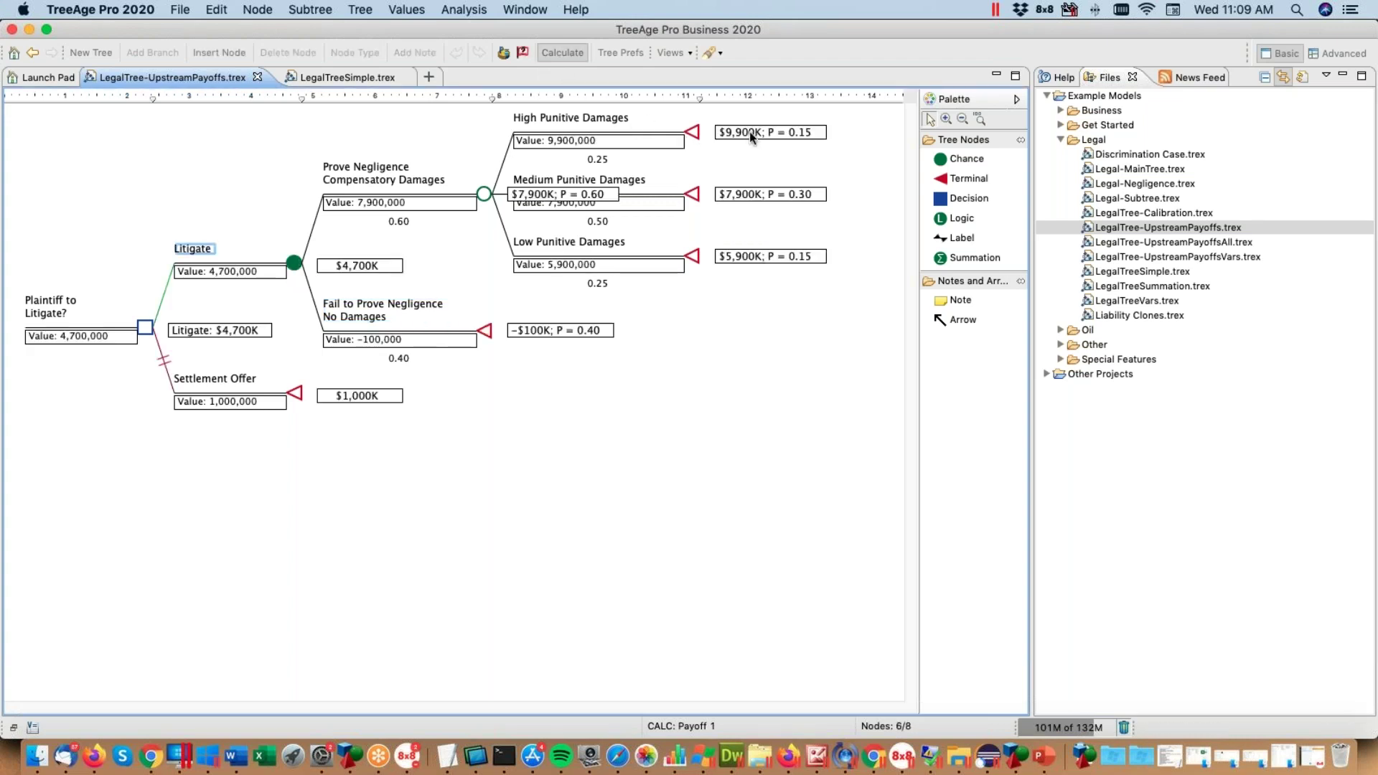
{"action": "left_click", "coordinate": [583, 57]}
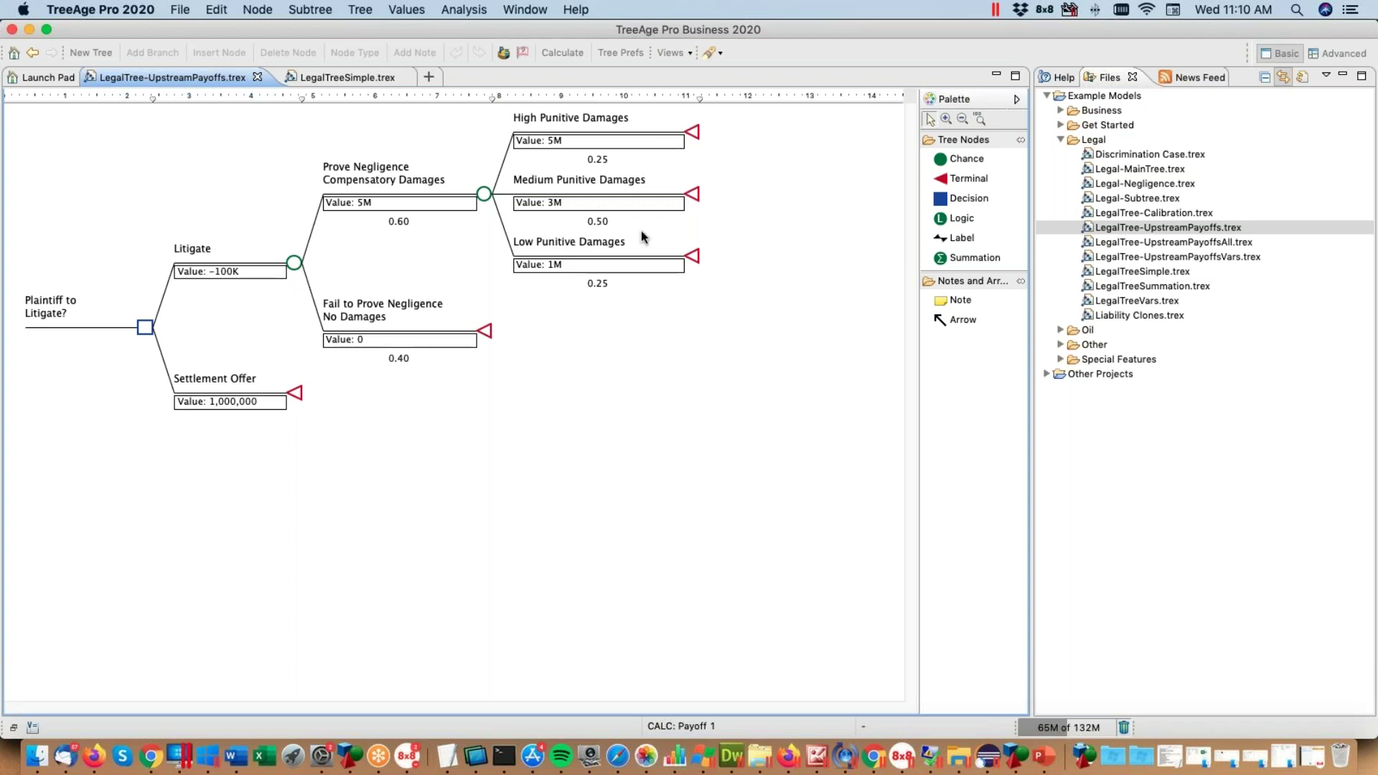
Step: View the payoff entry of the High Punitive Damages node and undo the extra branch added to the Prove Negligence node
{"action": "double_click", "coordinate": [692, 130]}
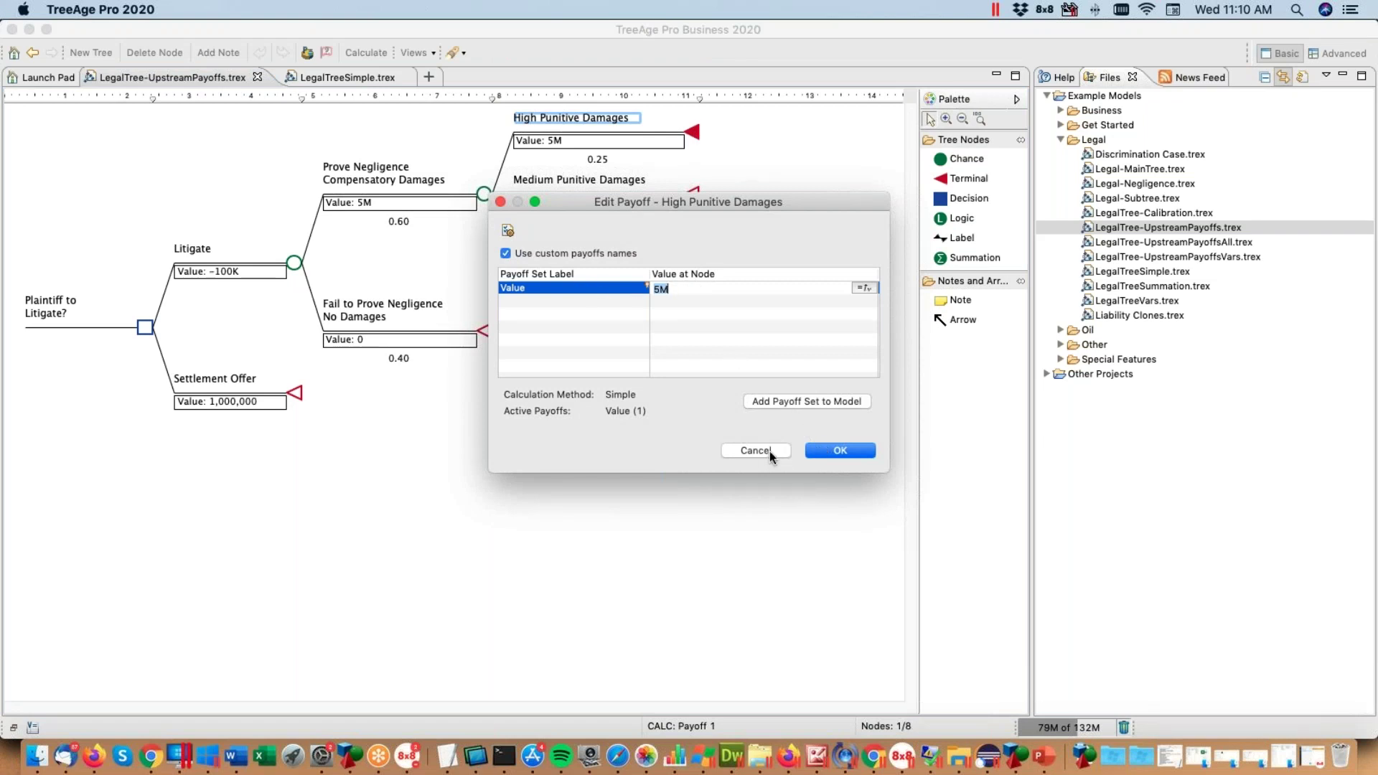
{"action": "left_click", "coordinate": [825, 450]}
{"action": "double_click", "coordinate": [485, 194]}
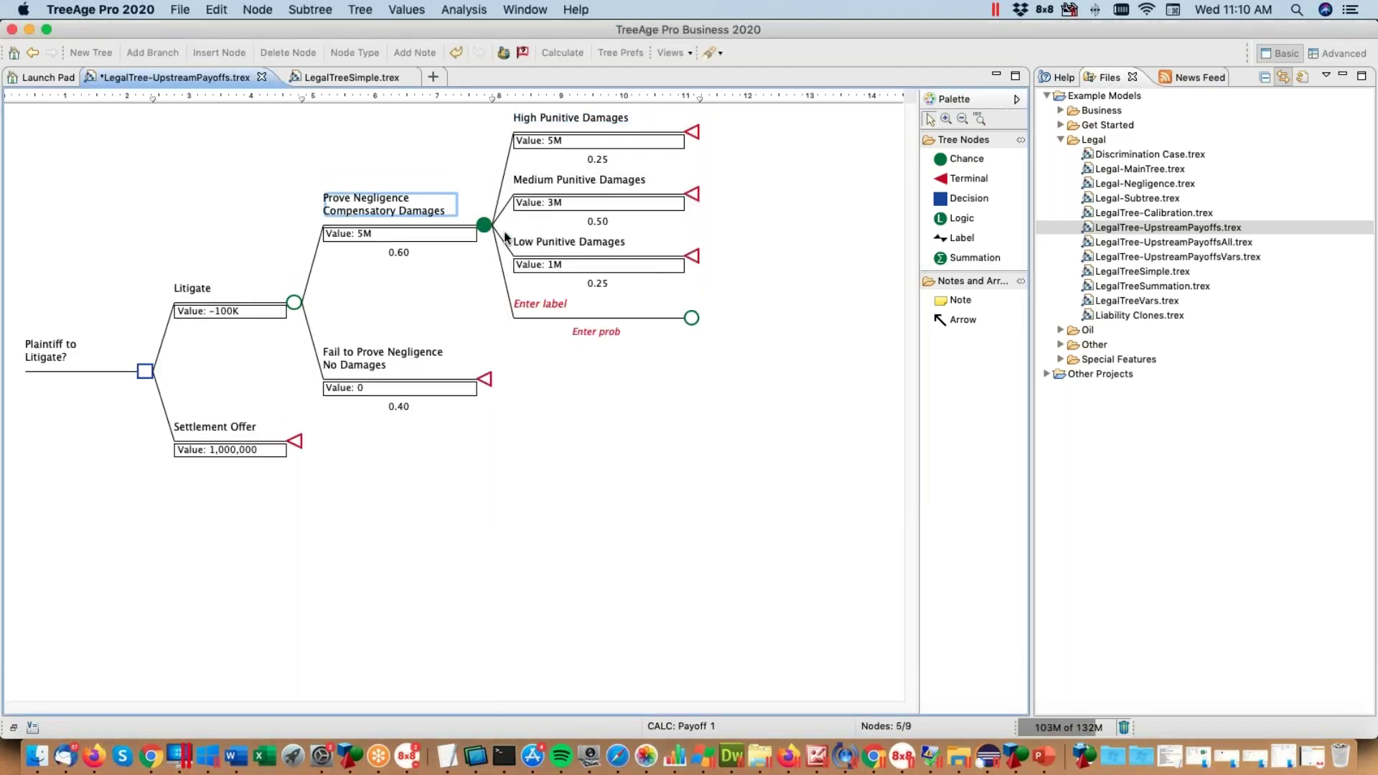
{"action": "left_click", "coordinate": [454, 51]}
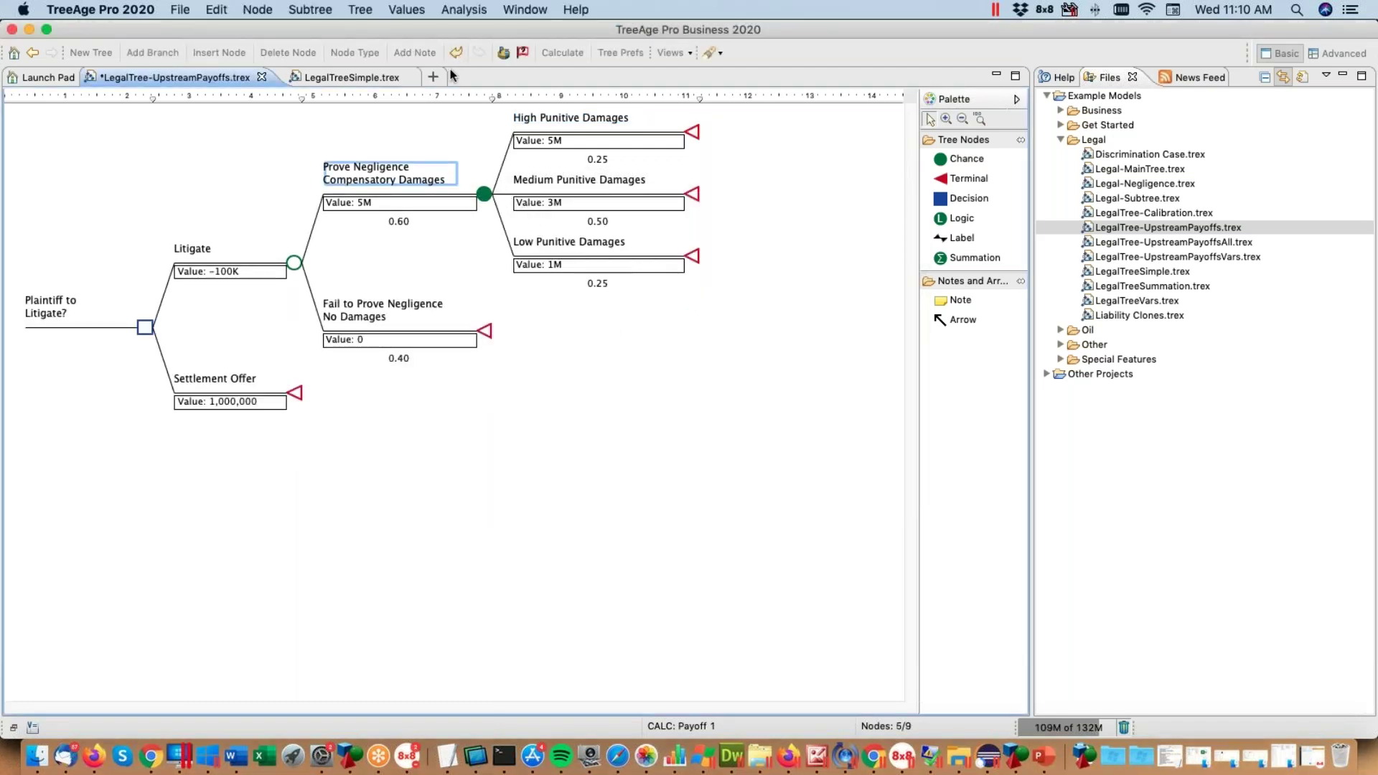
Step: Display the Payoffs view and dock it below the tree beside the Variable Properties view
{"action": "left_click", "coordinate": [14, 728]}
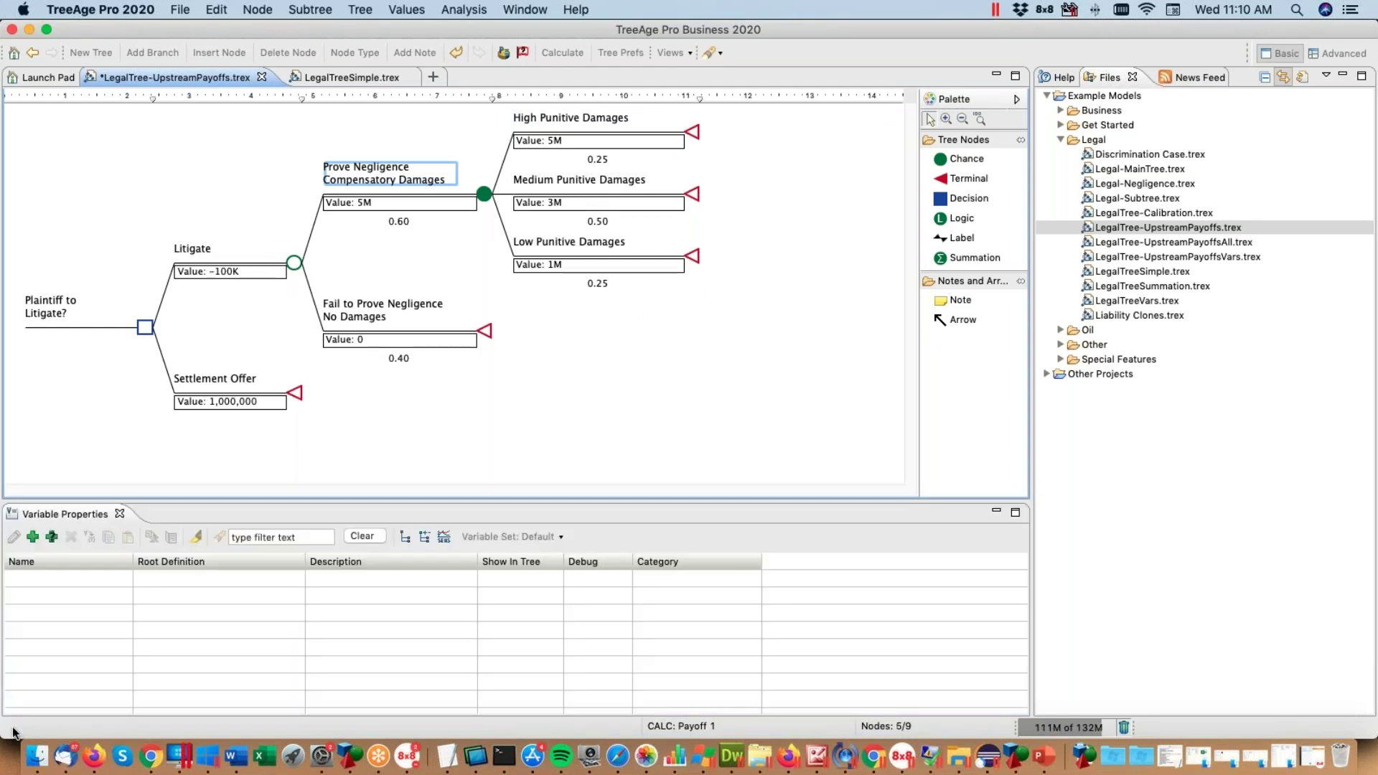
{"action": "left_click", "coordinate": [689, 53]}
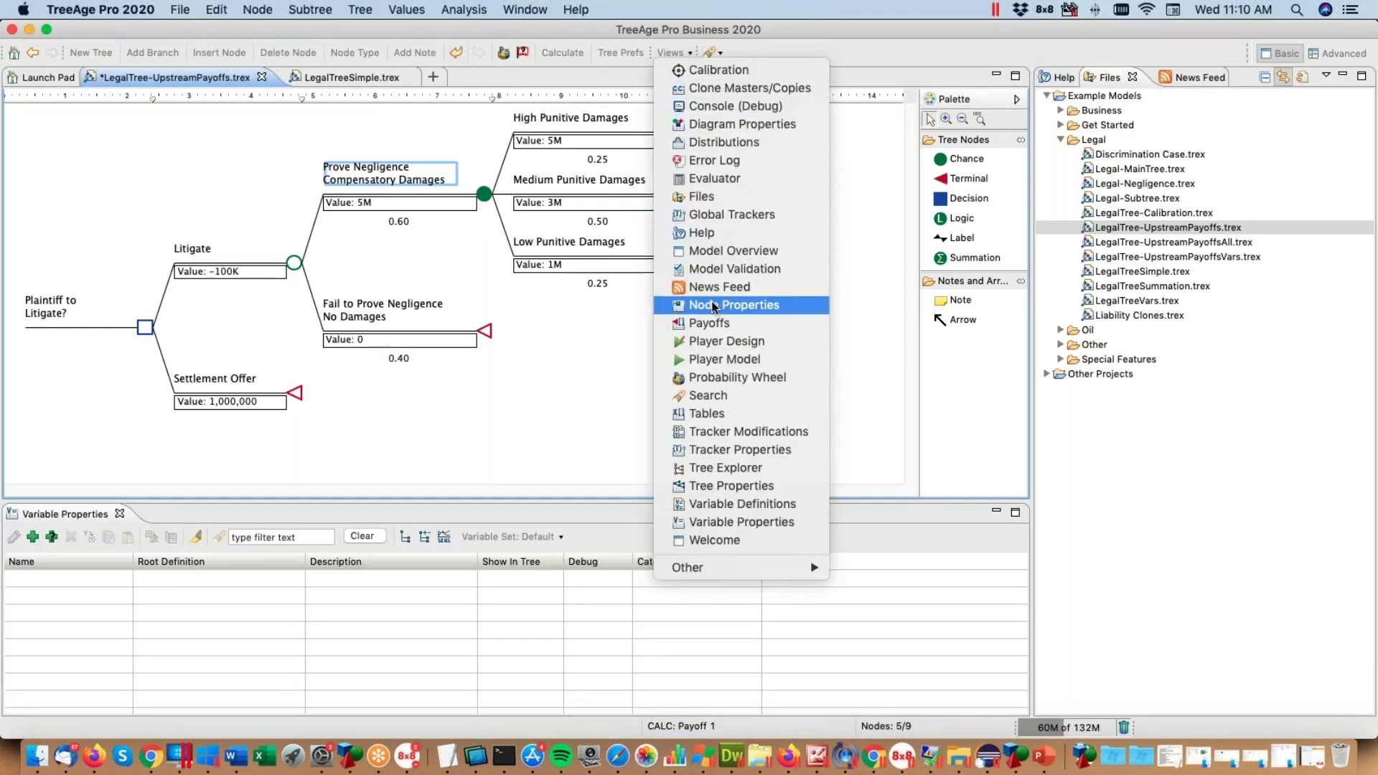
{"action": "left_click", "coordinate": [711, 323]}
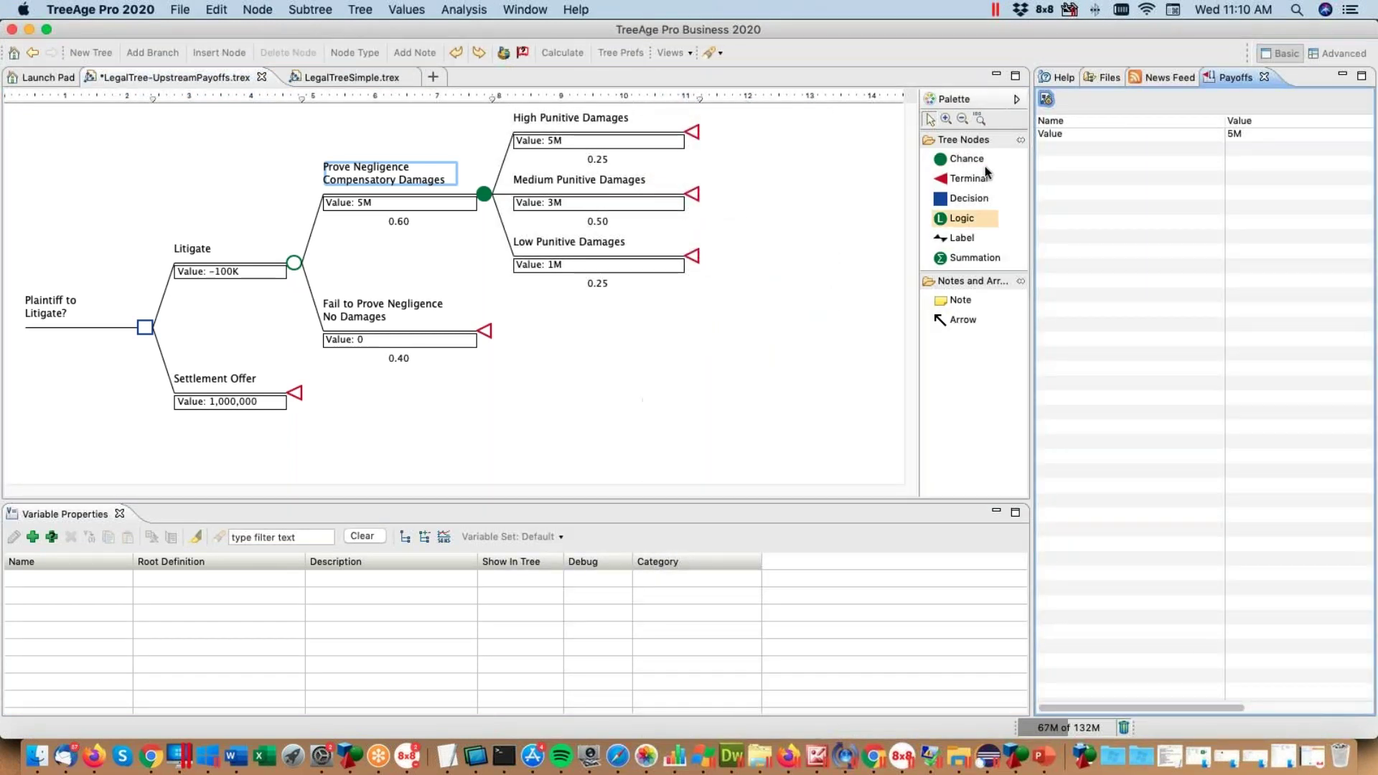
{"action": "left_click_drag", "start_coordinate": [1235, 77], "coordinate": [222, 515]}
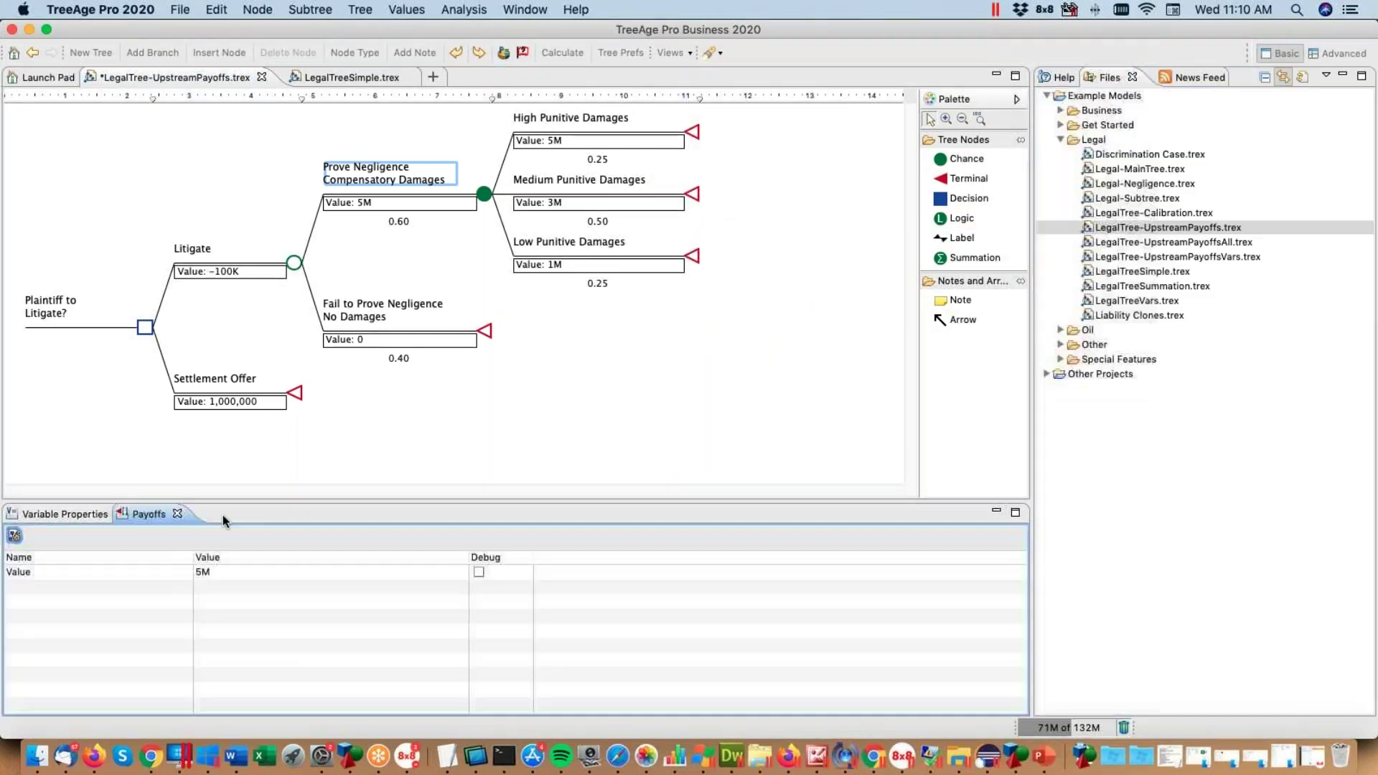
Step: Inspect the payoffs in the Payoffs view for the Litigate, root decision, negligence outcome, and Low and Medium Punitive Damages nodes
{"action": "left_click", "coordinate": [294, 263]}
{"action": "left_click", "coordinate": [146, 330]}
{"action": "left_click", "coordinate": [294, 263]}
{"action": "left_click", "coordinate": [429, 208]}
{"action": "left_click", "coordinate": [429, 337]}
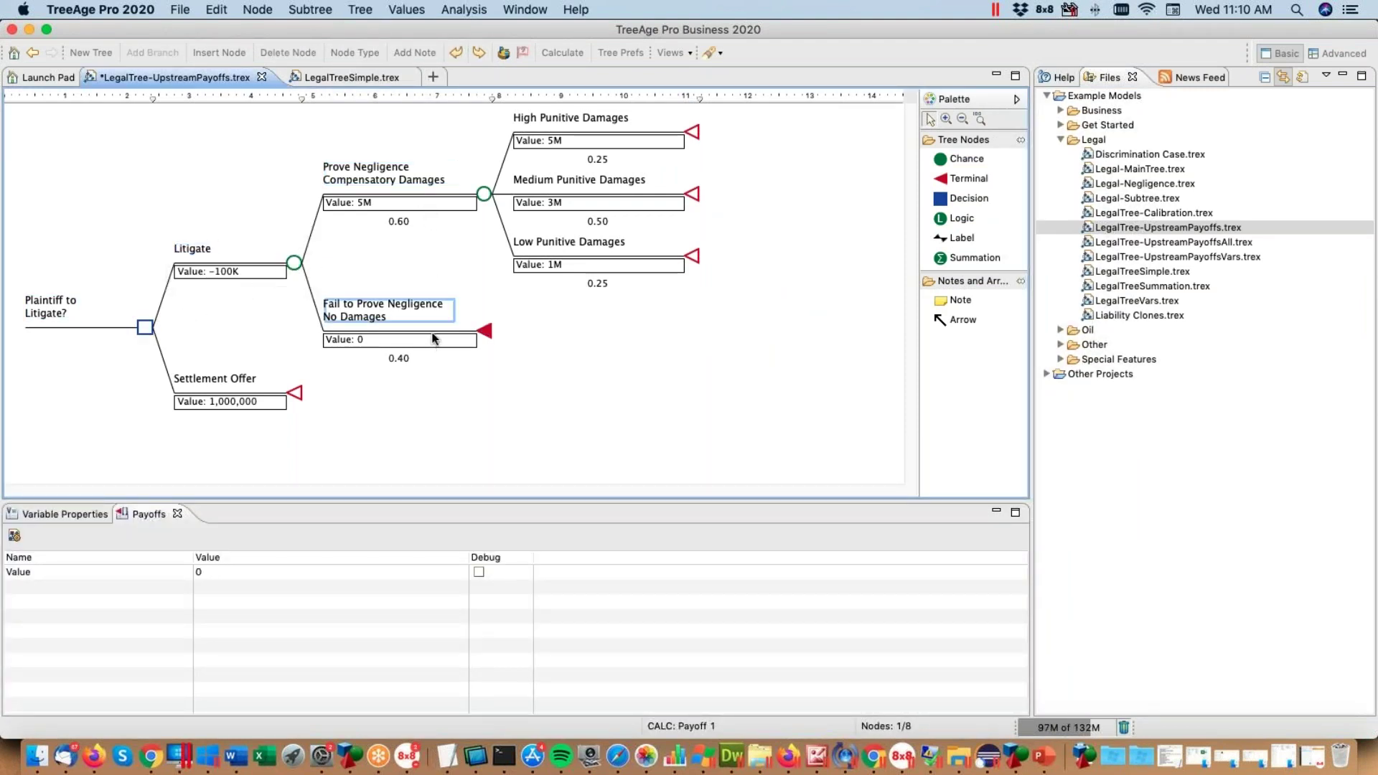
{"action": "left_click", "coordinate": [486, 197]}
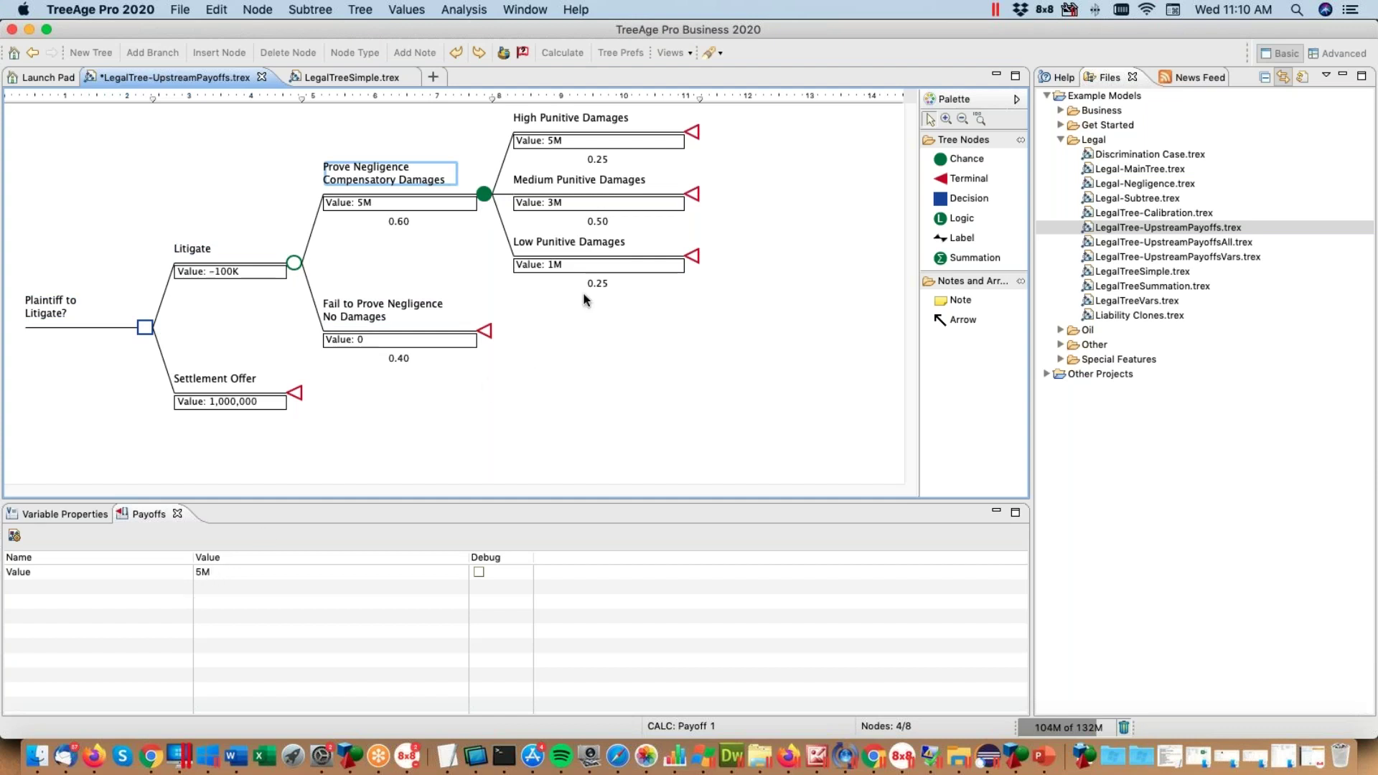
{"action": "left_click", "coordinate": [592, 256]}
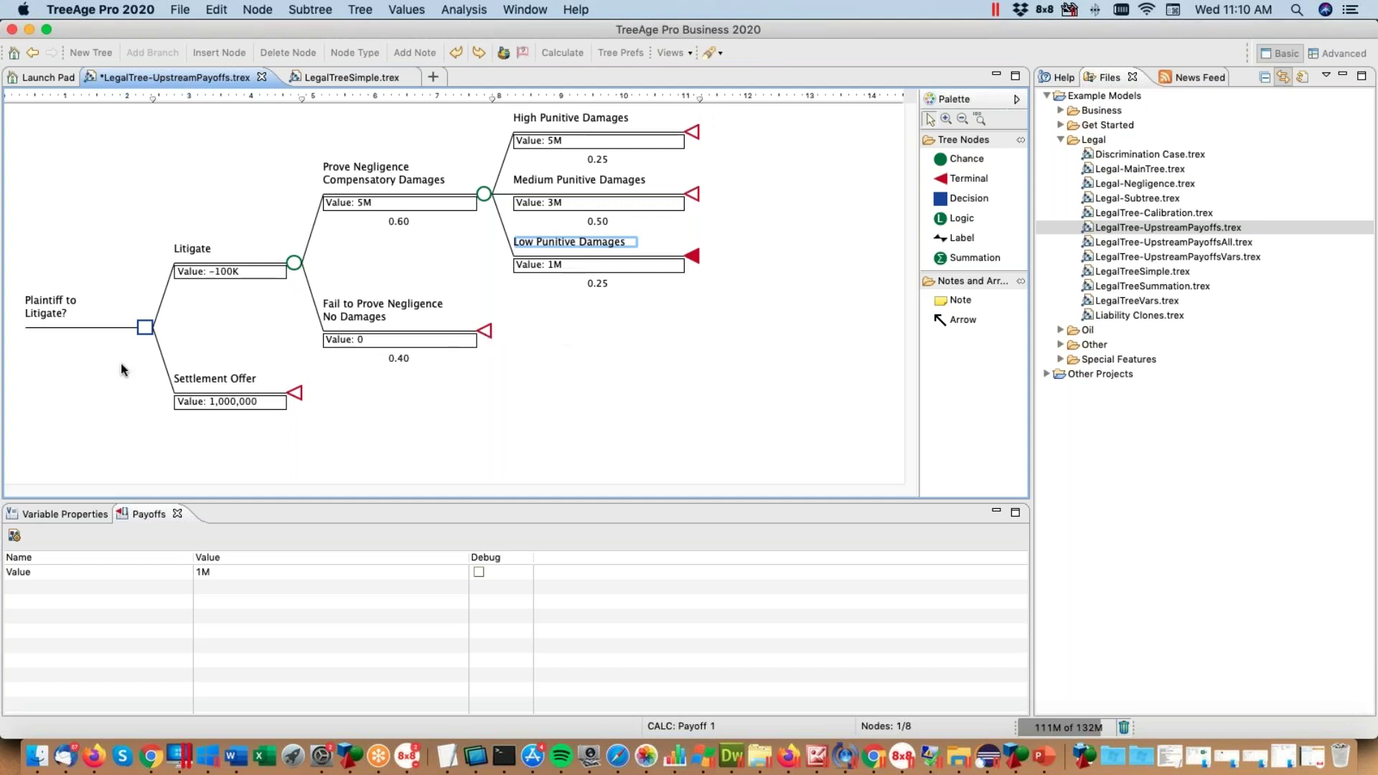
{"action": "left_click", "coordinate": [146, 327]}
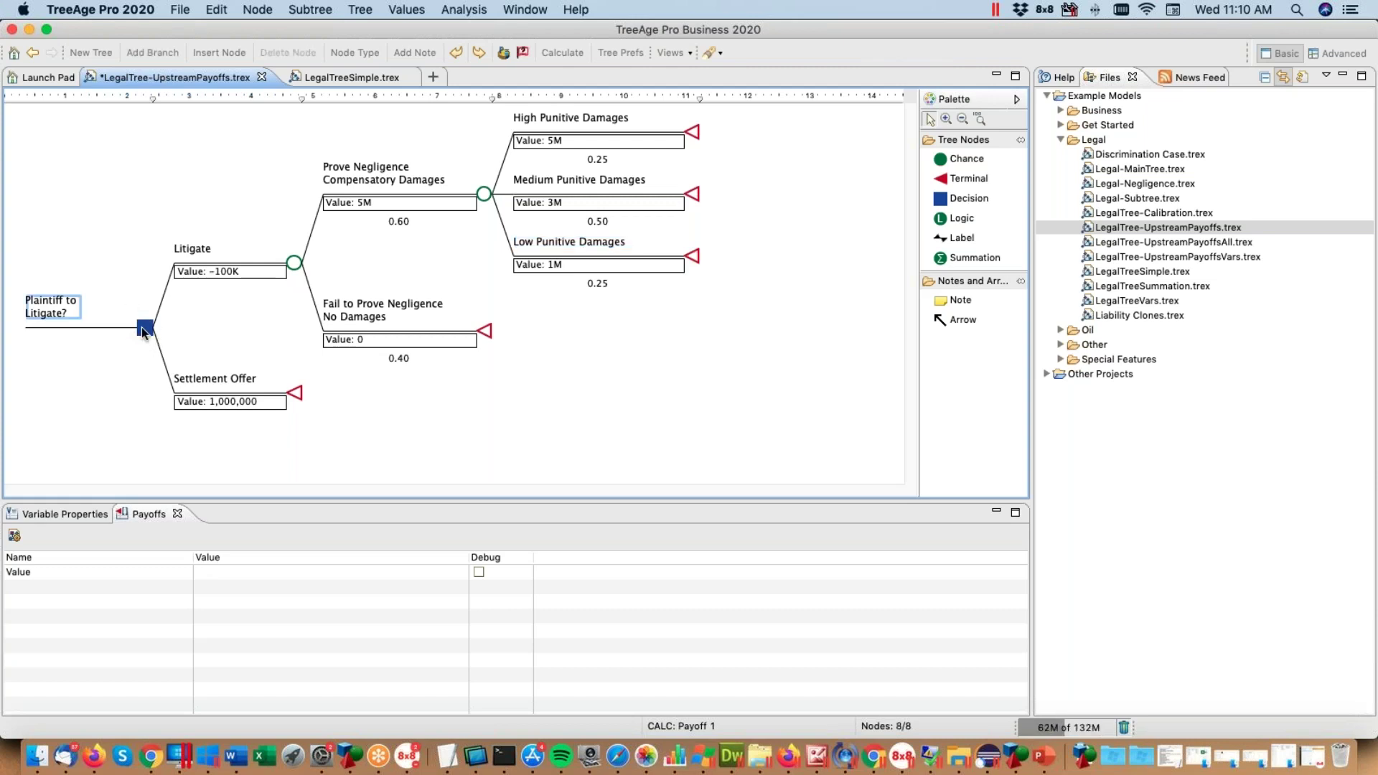
{"action": "left_click", "coordinate": [661, 203]}
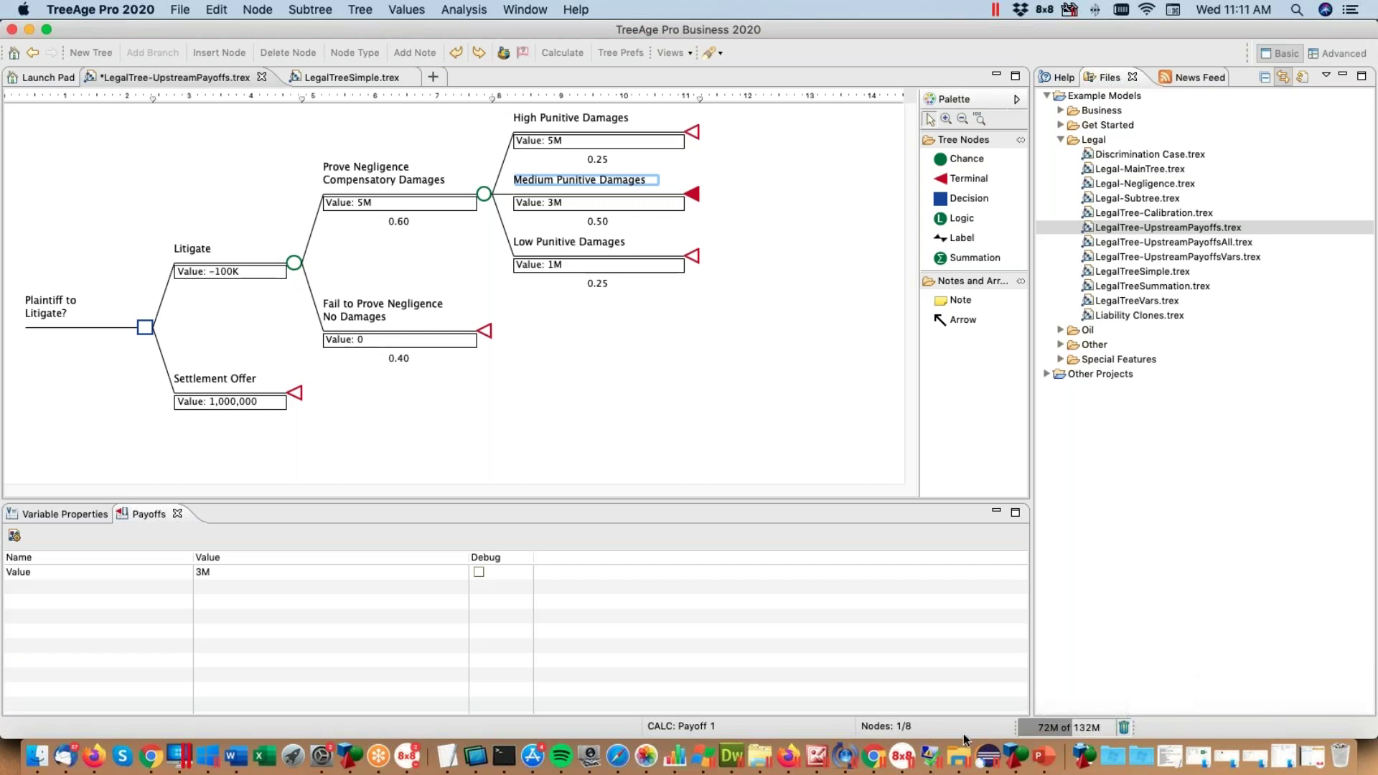
Step: Switch to TreeAge Pro Healthcare to view the Markov Upstream Payoff.trex model, and return to the TreeAge Pro Business legal tree
{"action": "left_click", "coordinate": [349, 755]}
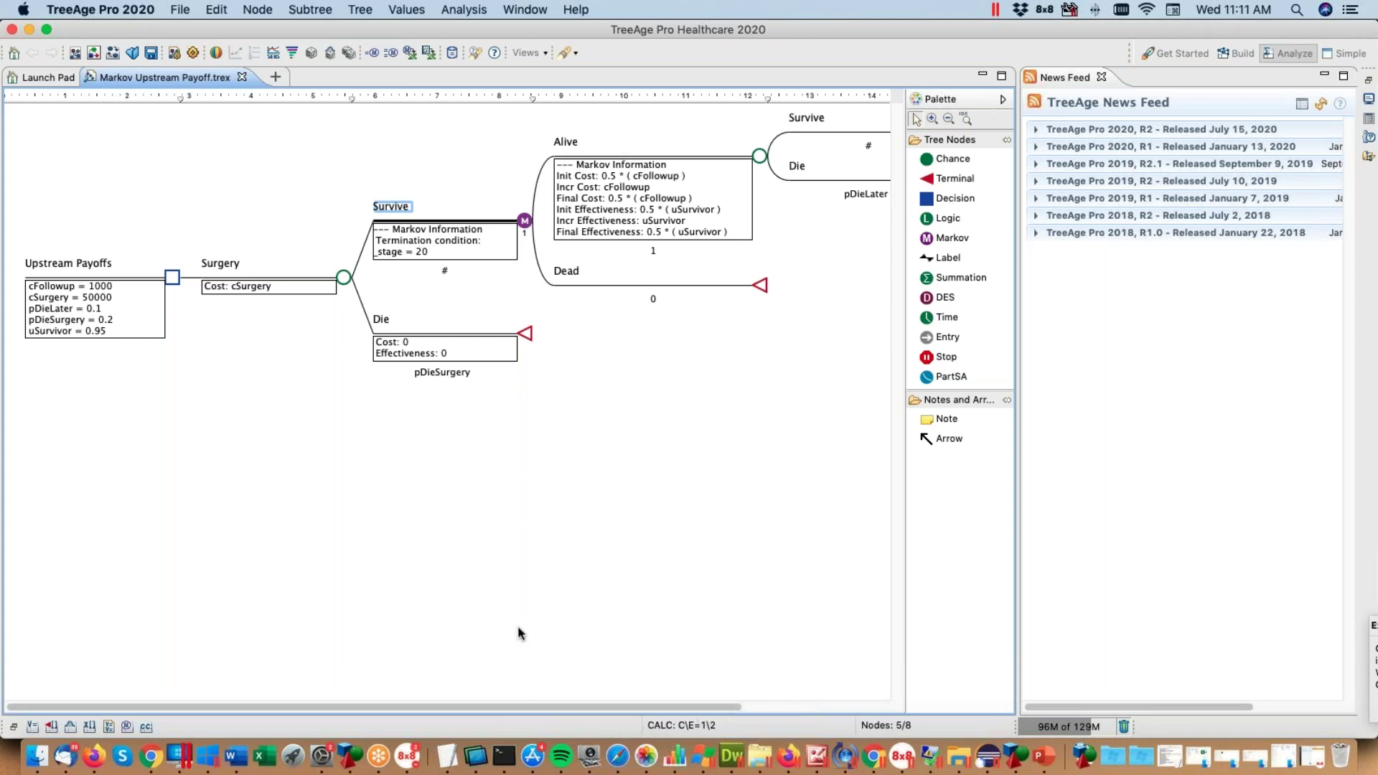
{"action": "key", "text": "super+Tab"}
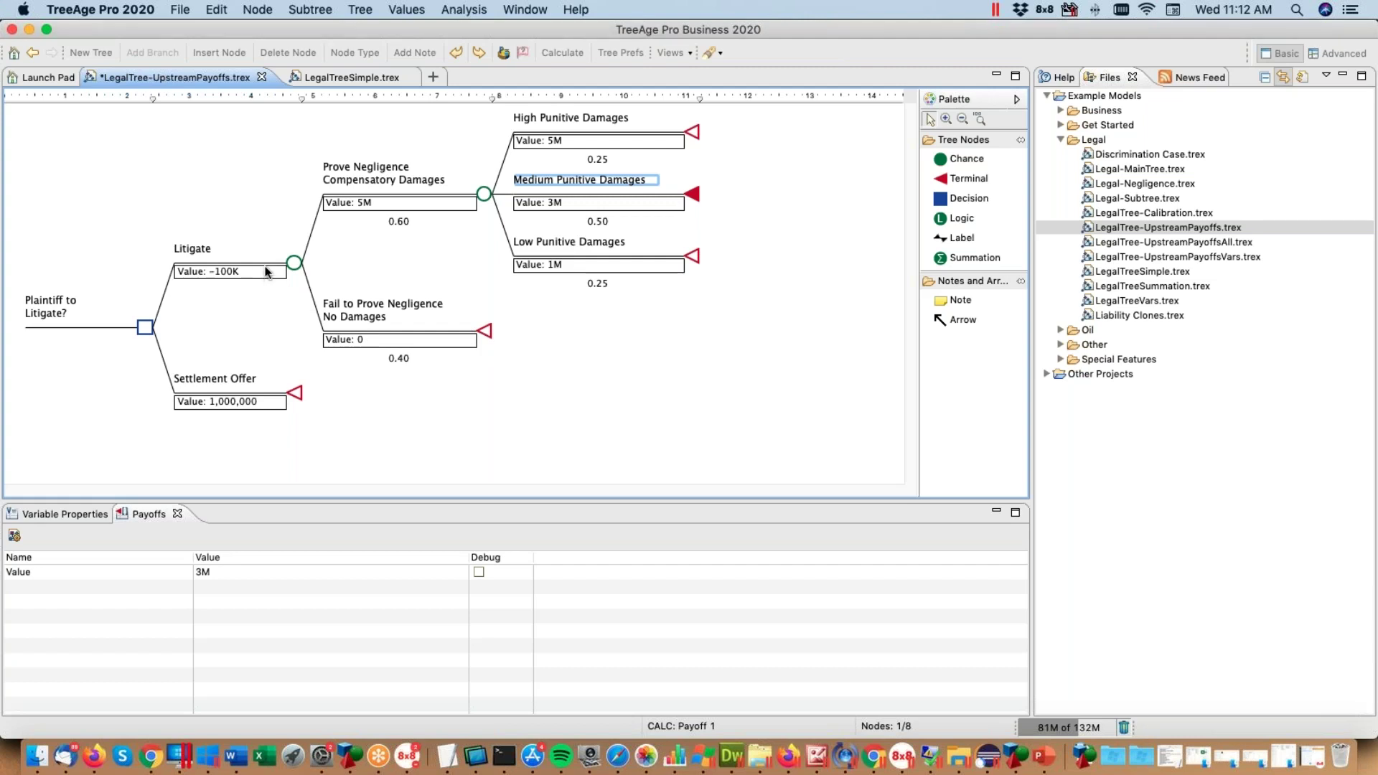
Step: Recalculate the legal tree to examine how upstream payoffs accumulate along each path, and return to the uncalculated tree
{"action": "left_click", "coordinate": [562, 52]}
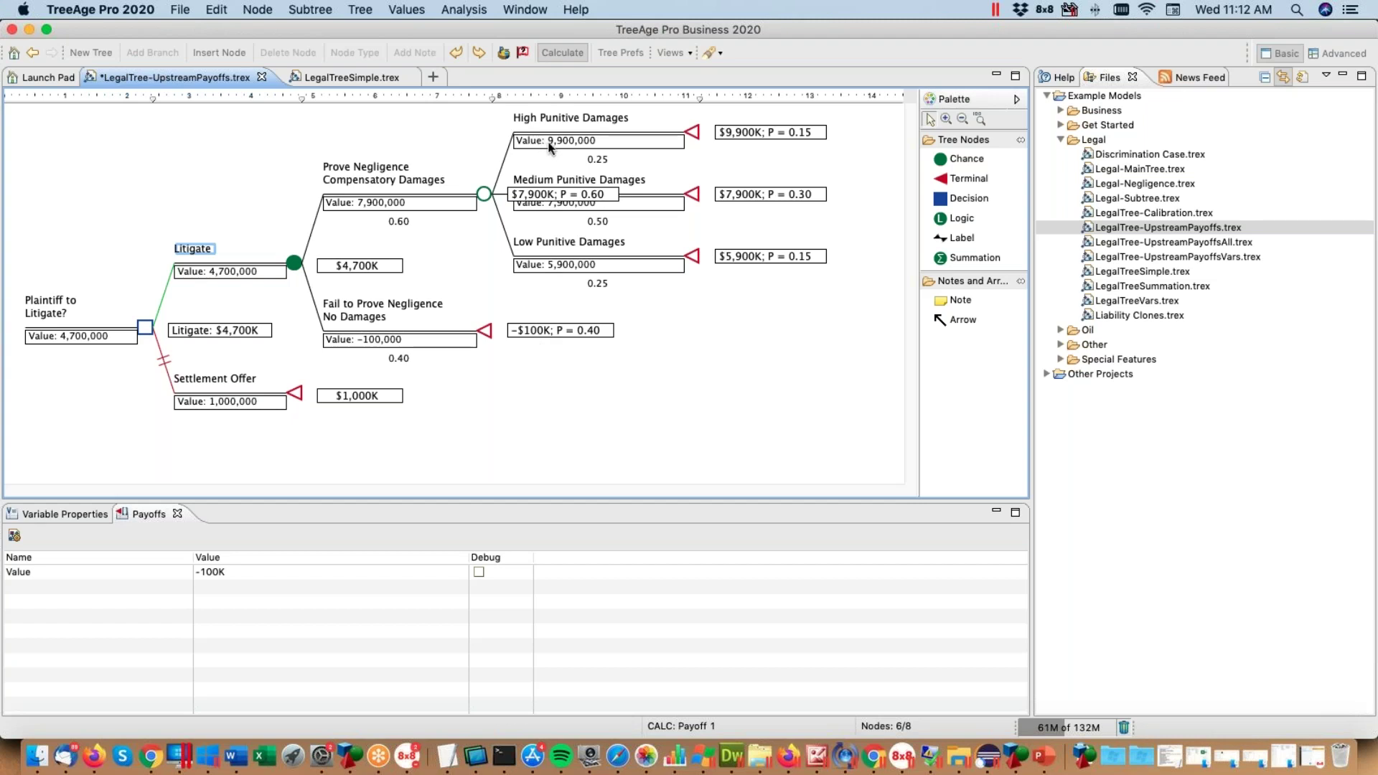
{"action": "left_click", "coordinate": [554, 51]}
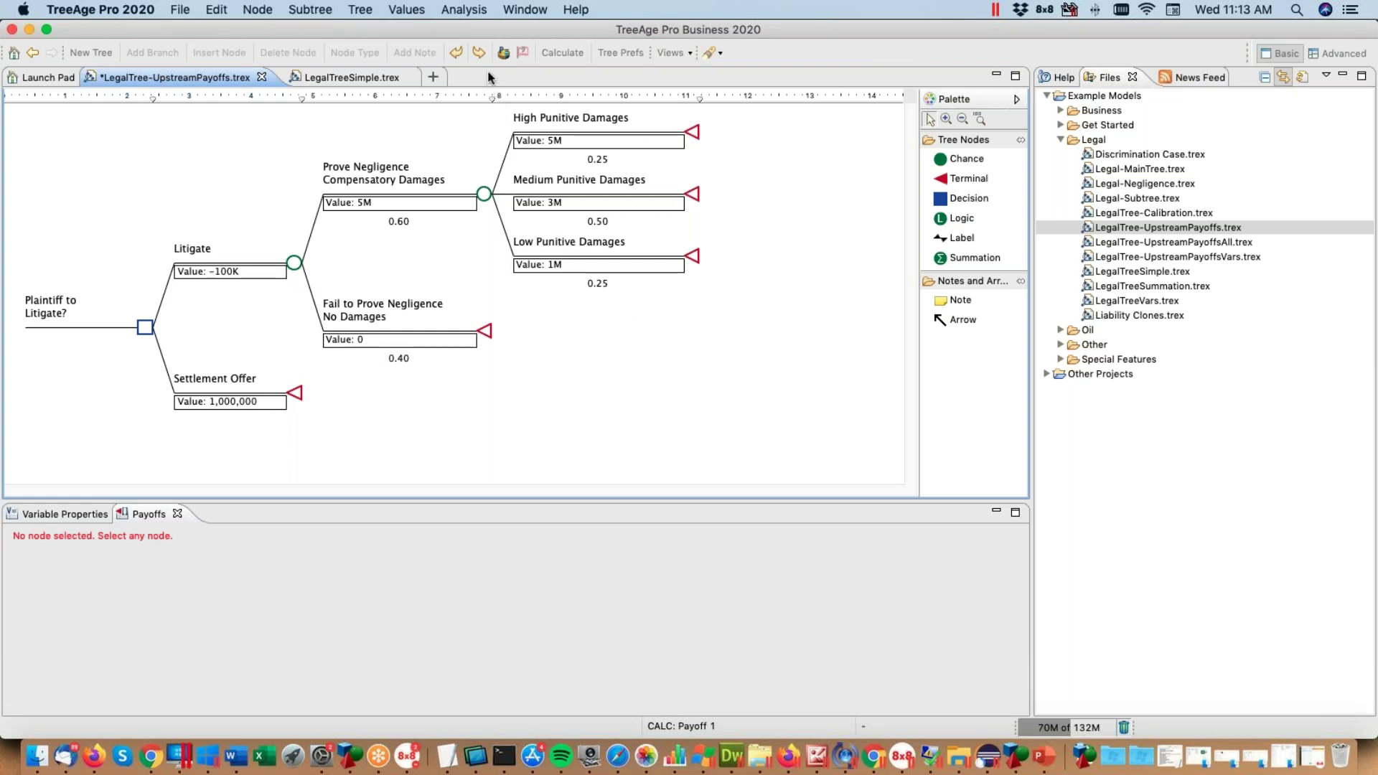
Step: Calculate the legal tree once more to review the rolled-back values at the terminal nodes, and switch the calculation off
{"action": "left_click", "coordinate": [558, 54]}
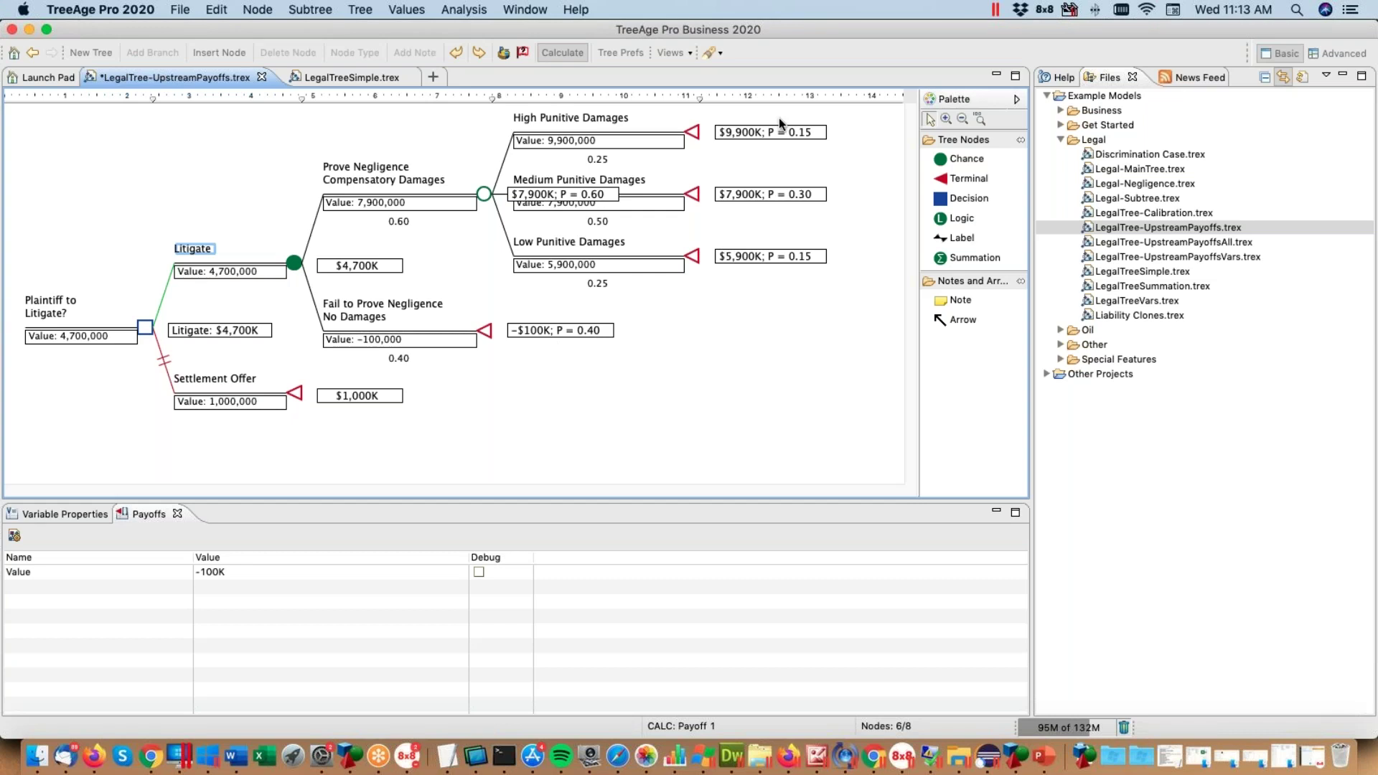
{"action": "left_click", "coordinate": [567, 52]}
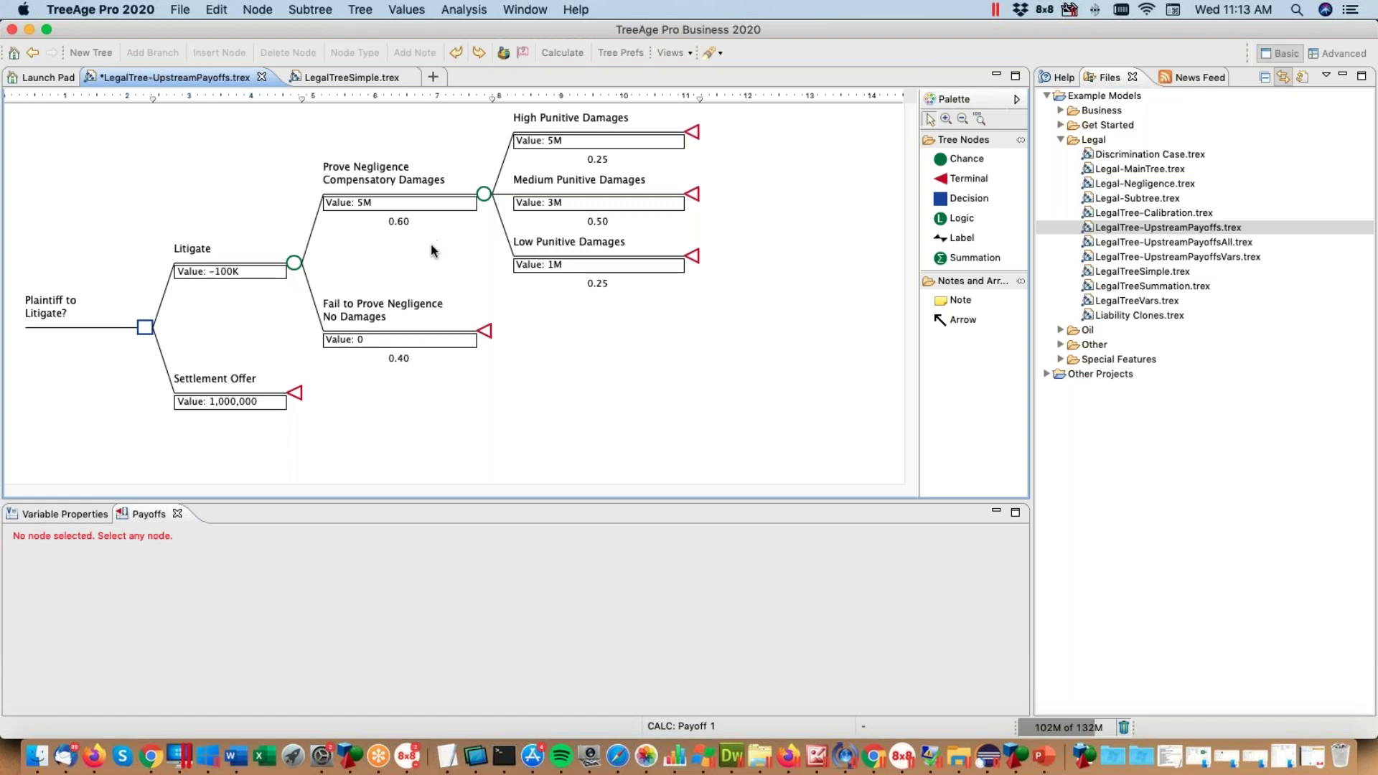
Step: Generate a Decision Tree Pathway Report for the Litigate node
{"action": "left_click", "coordinate": [141, 328]}
{"action": "left_click", "coordinate": [294, 264]}
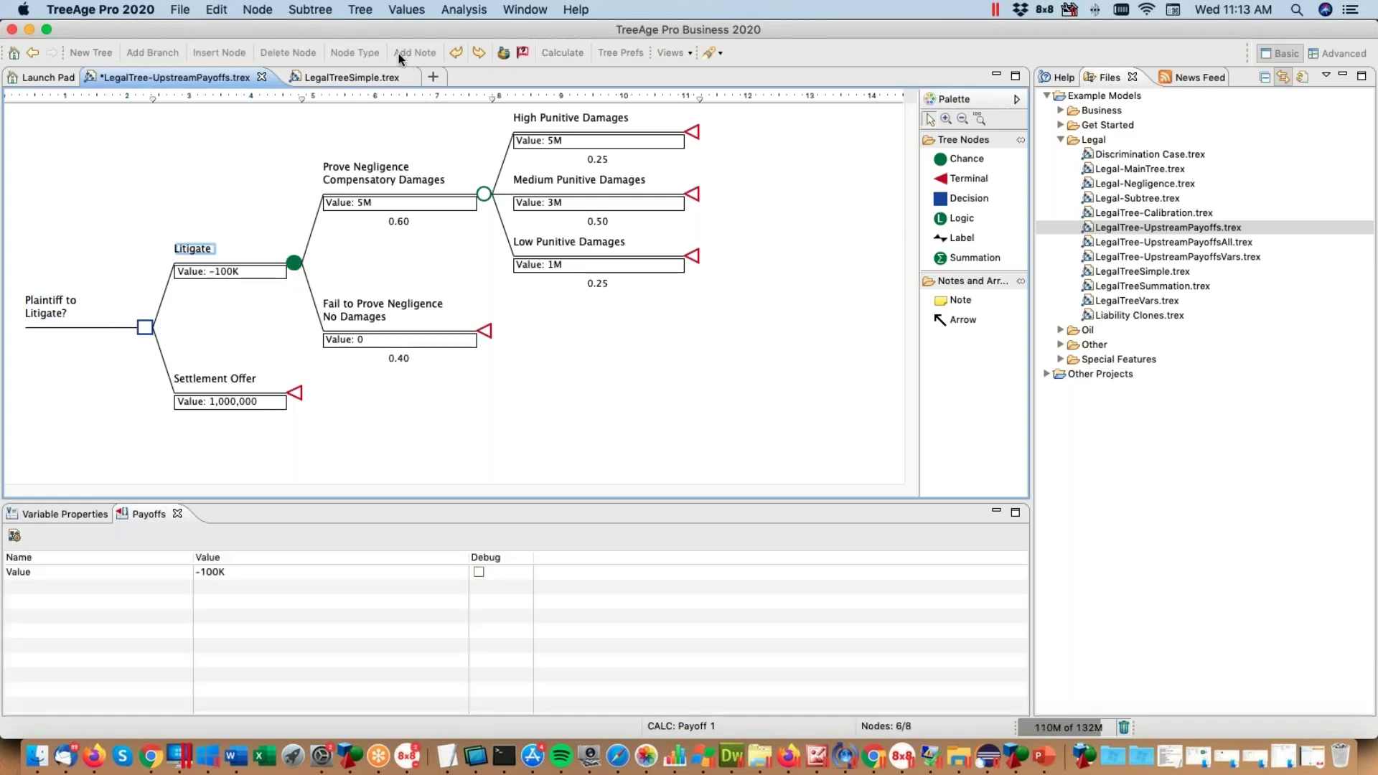
{"action": "left_click", "coordinate": [457, 10]}
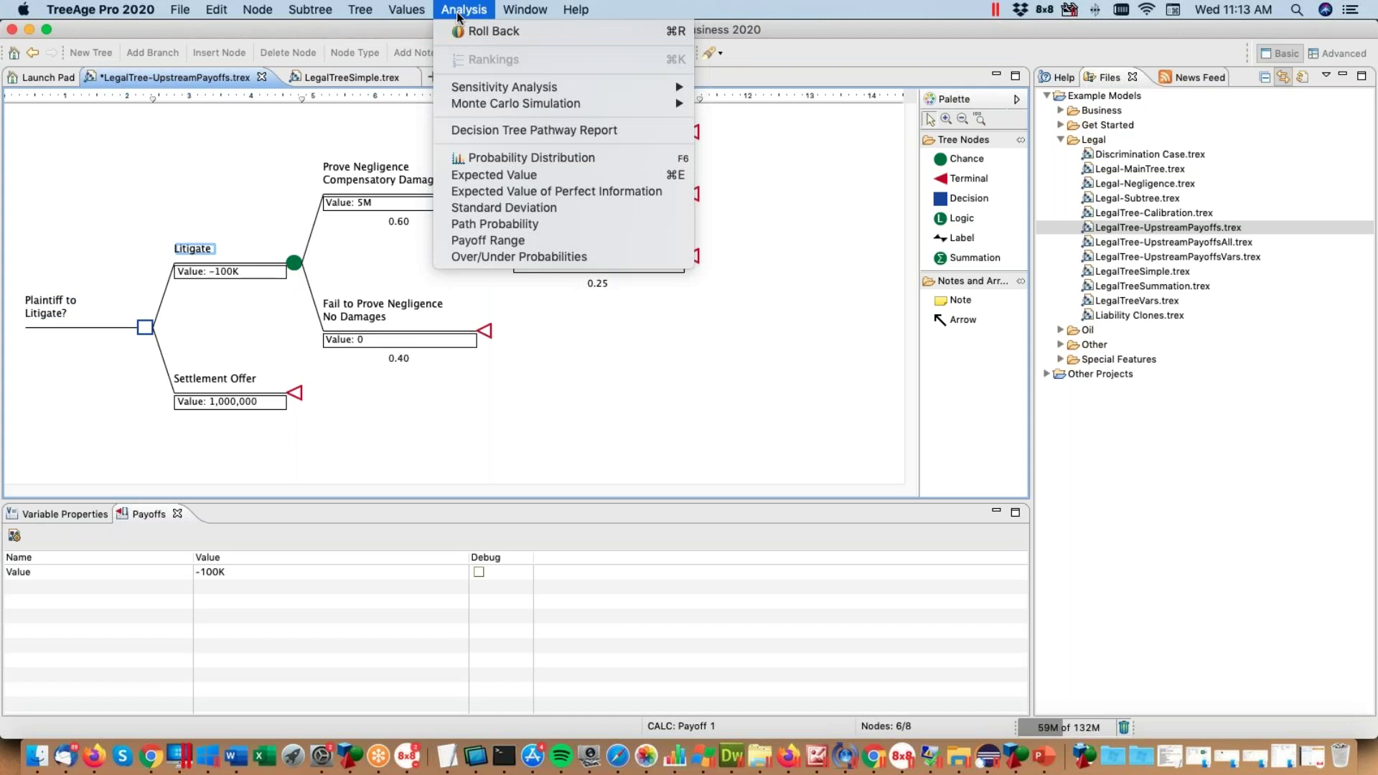
{"action": "left_click", "coordinate": [489, 129]}
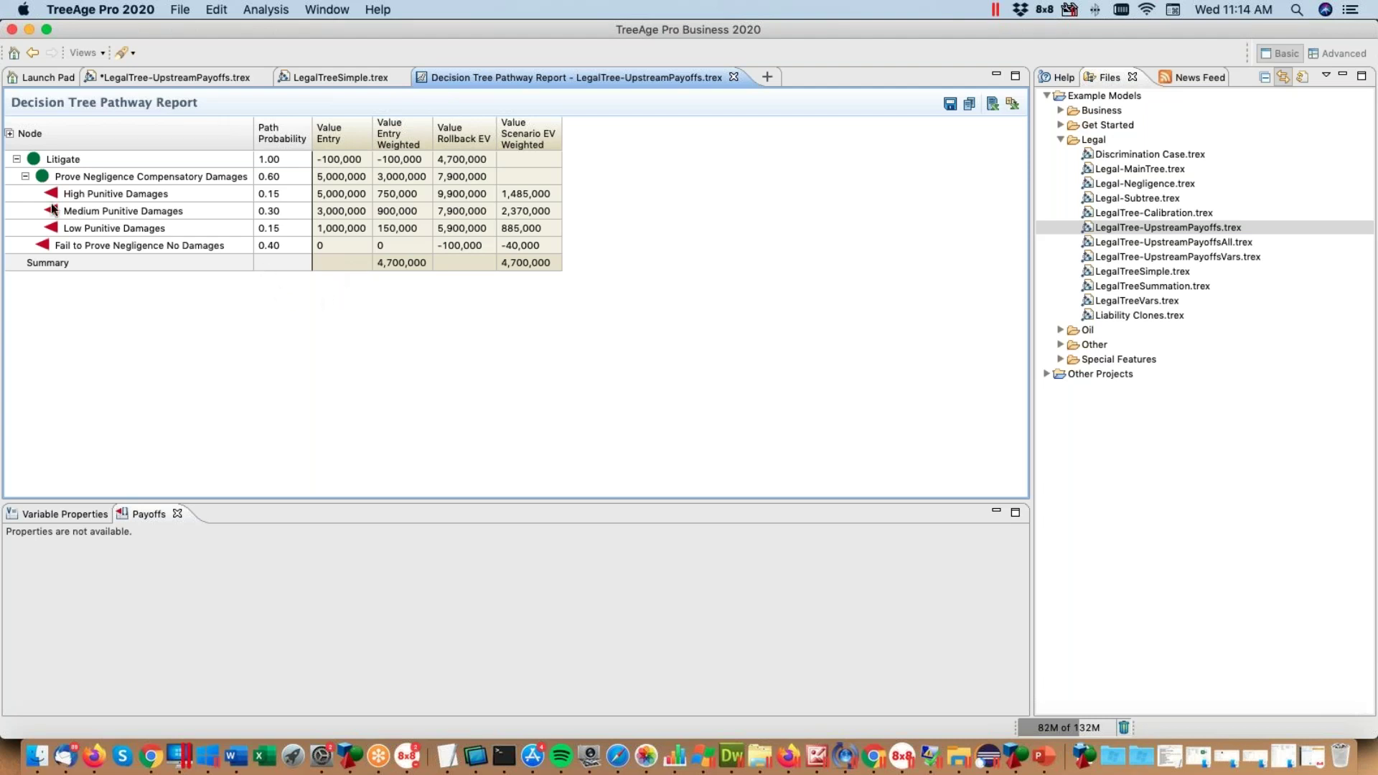
Step: Place the pathway report beside the tree, and minimize the Files view and collapse the palette to make room for both
{"action": "left_click_drag", "start_coordinate": [496, 74], "coordinate": [979, 352]}
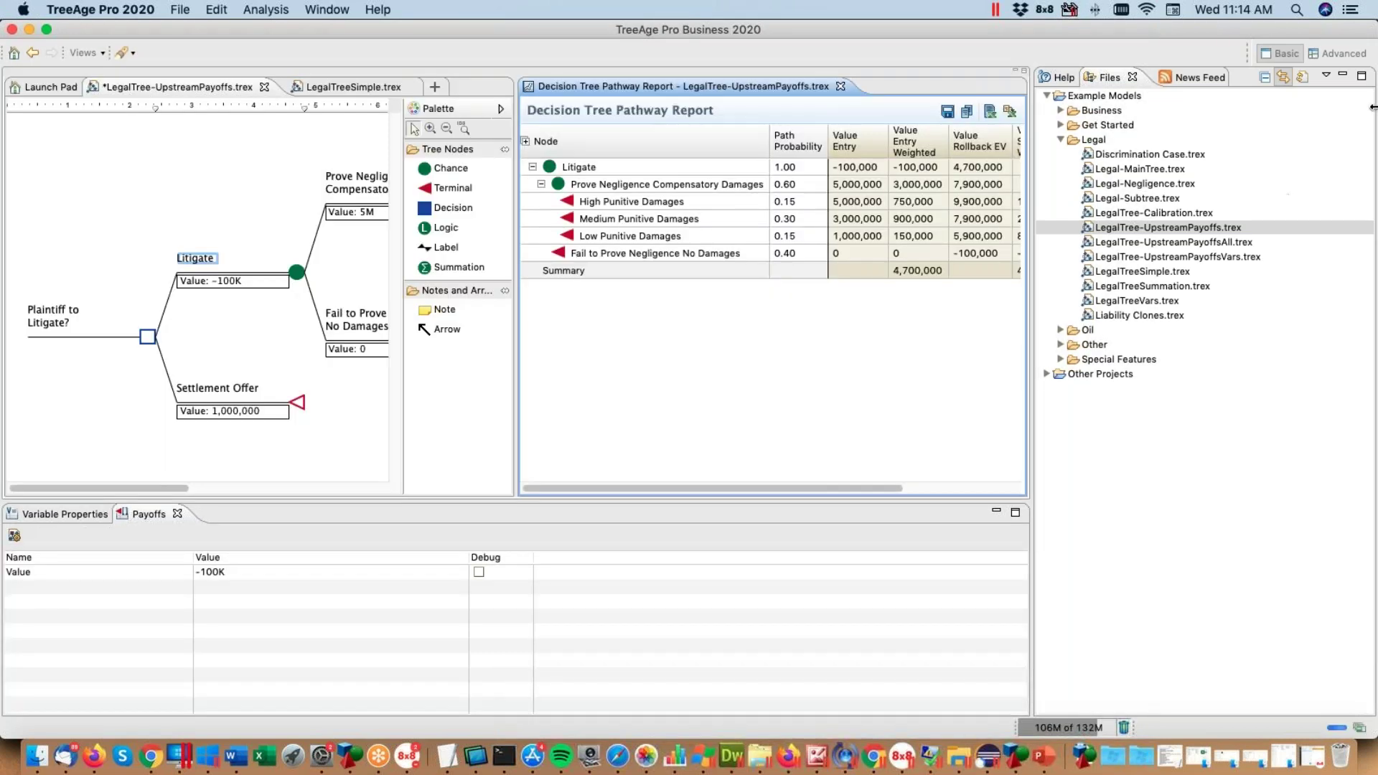
{"action": "left_click", "coordinate": [1343, 75]}
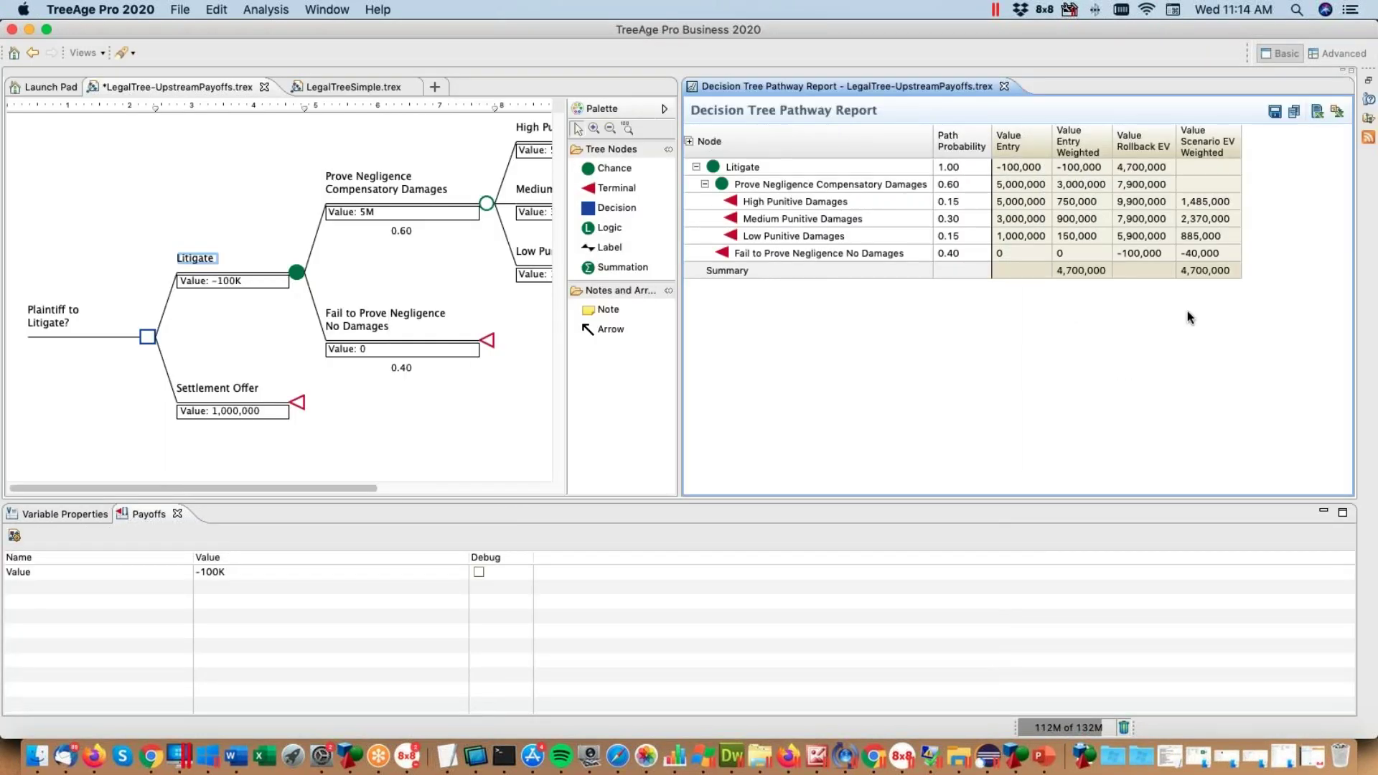
{"action": "left_click", "coordinate": [665, 108]}
{"action": "left_click_drag", "start_coordinate": [412, 488], "coordinate": [510, 489]}
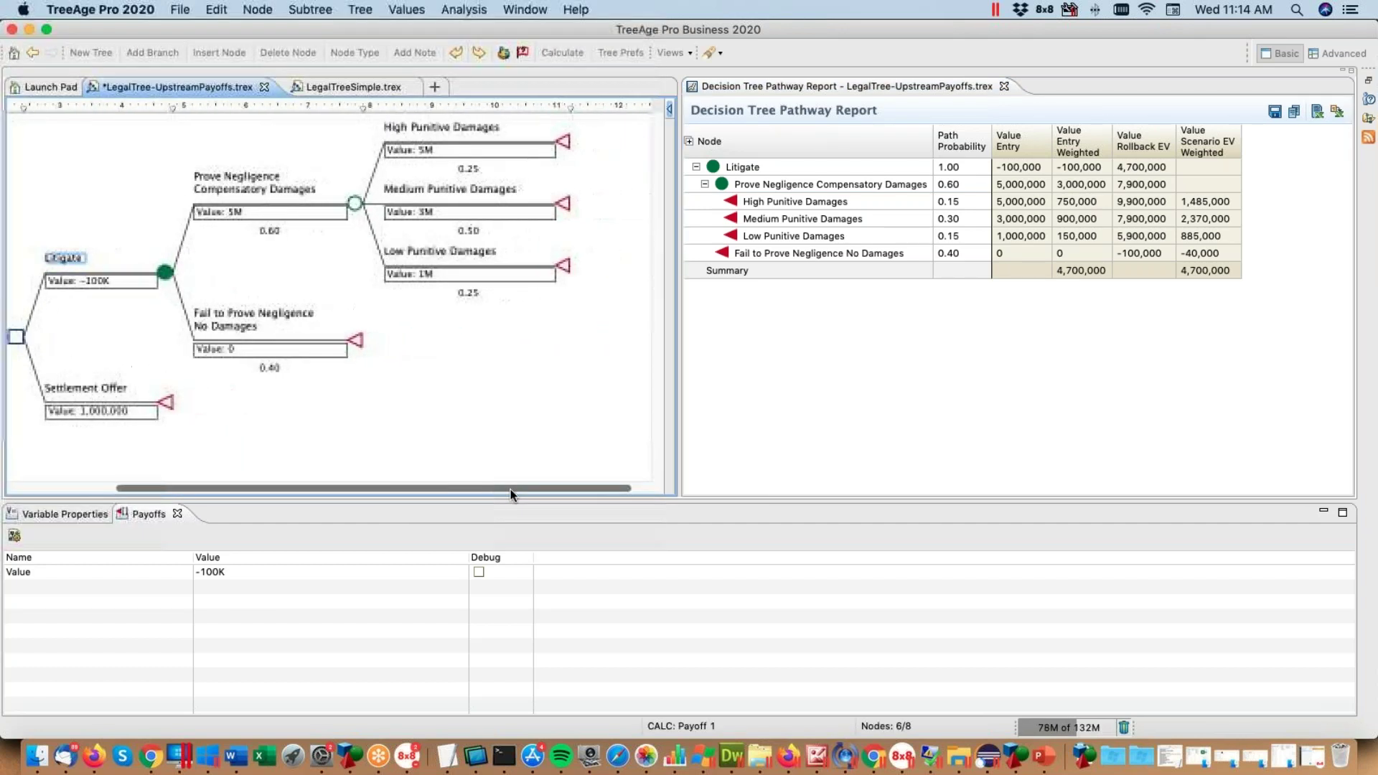
Step: Examine the report's node hierarchy and the path probabilities for Litigate, Prove Negligence and Fail to Prove Negligence
{"action": "left_click", "coordinate": [696, 166]}
{"action": "left_click", "coordinate": [696, 167]}
{"action": "left_click", "coordinate": [704, 184]}
{"action": "left_click", "coordinate": [704, 183]}
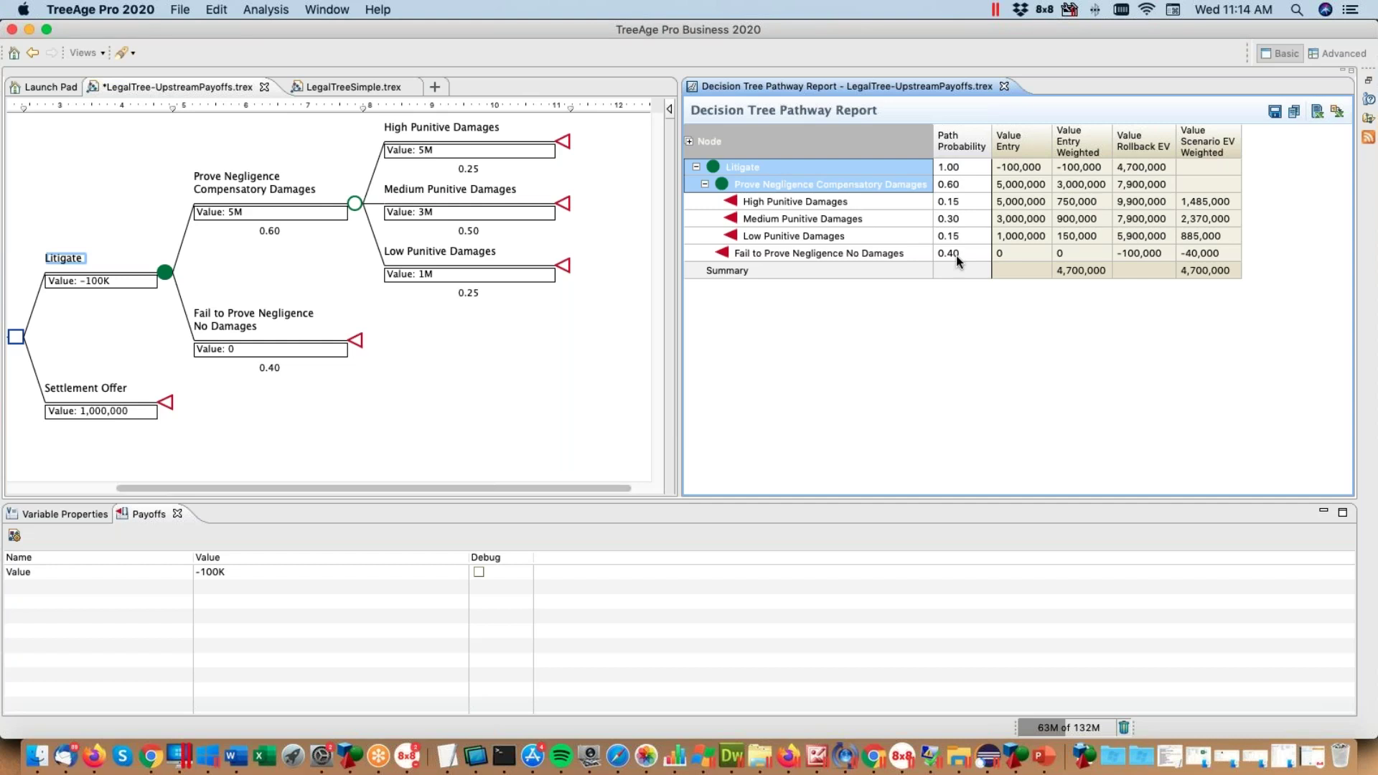
{"action": "left_click", "coordinate": [972, 168]}
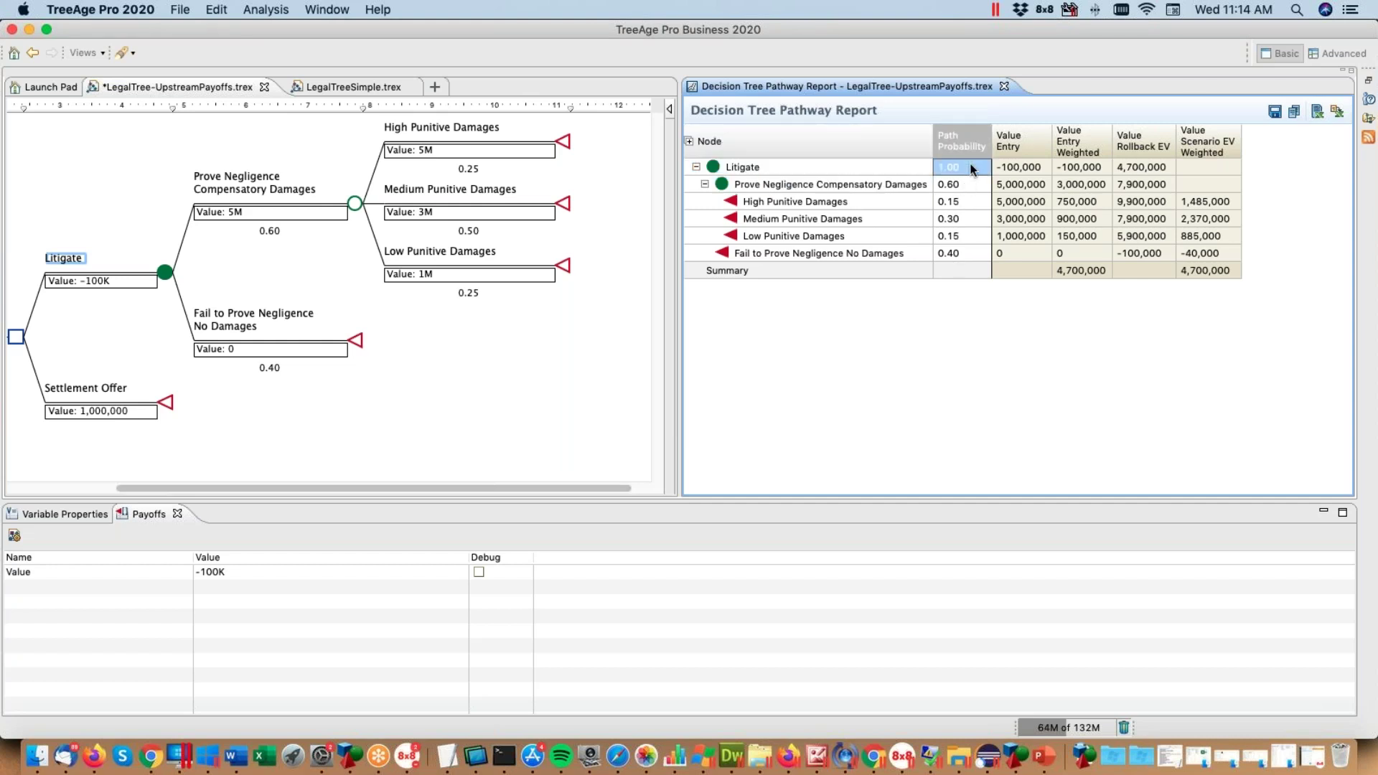
{"action": "left_click", "coordinate": [969, 184]}
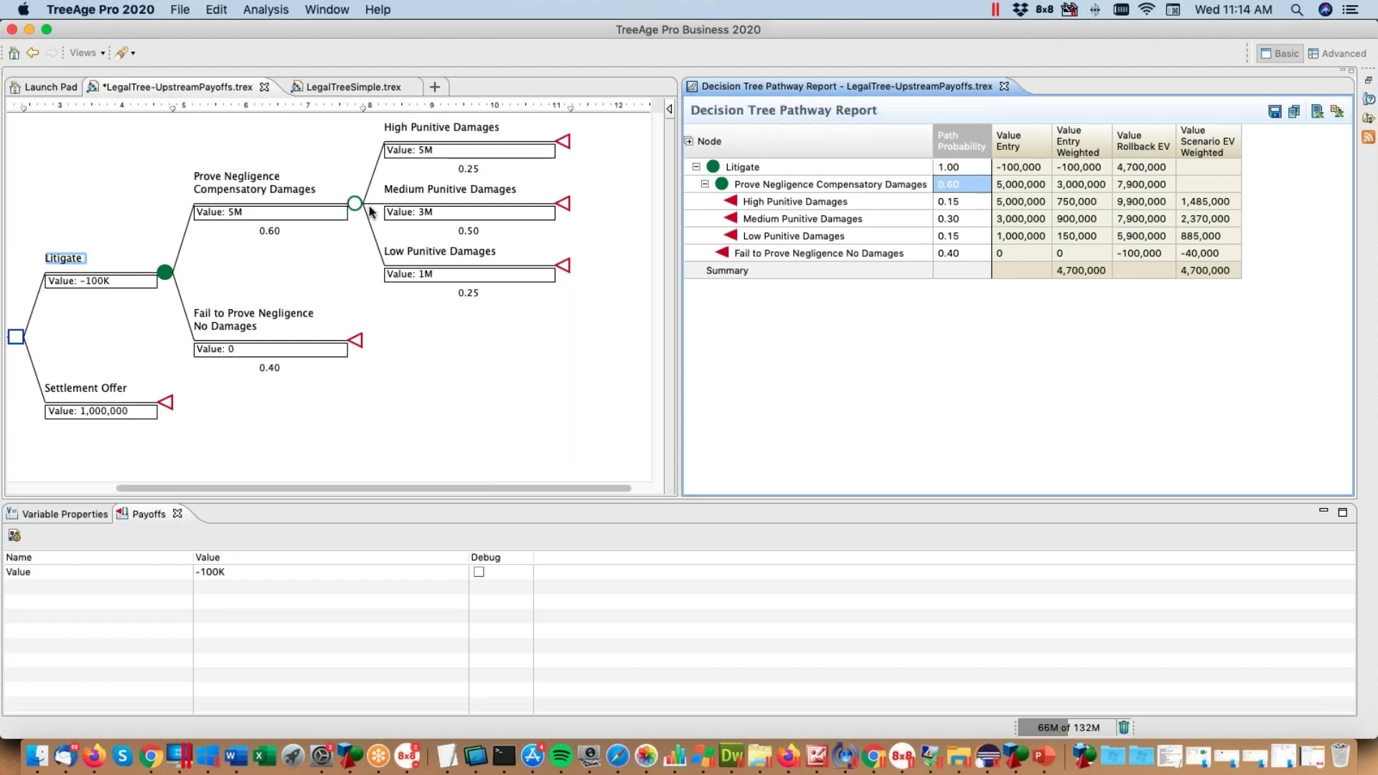
{"action": "left_click", "coordinate": [944, 252]}
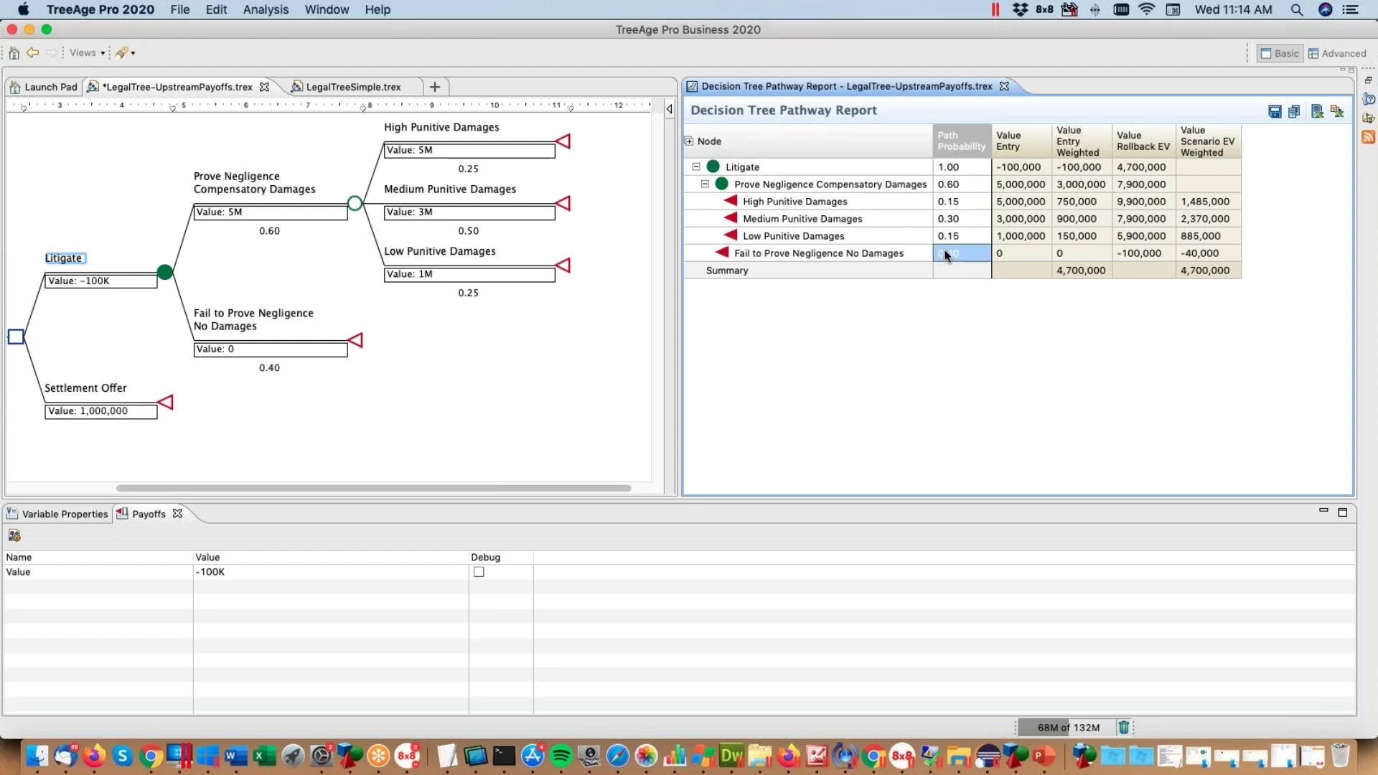
{"action": "left_click", "coordinate": [967, 185]}
Step: Inspect the payoffs entered at the three Punitive Damages nodes and the two negligence outcomes against the report's value entries
{"action": "left_click", "coordinate": [564, 144]}
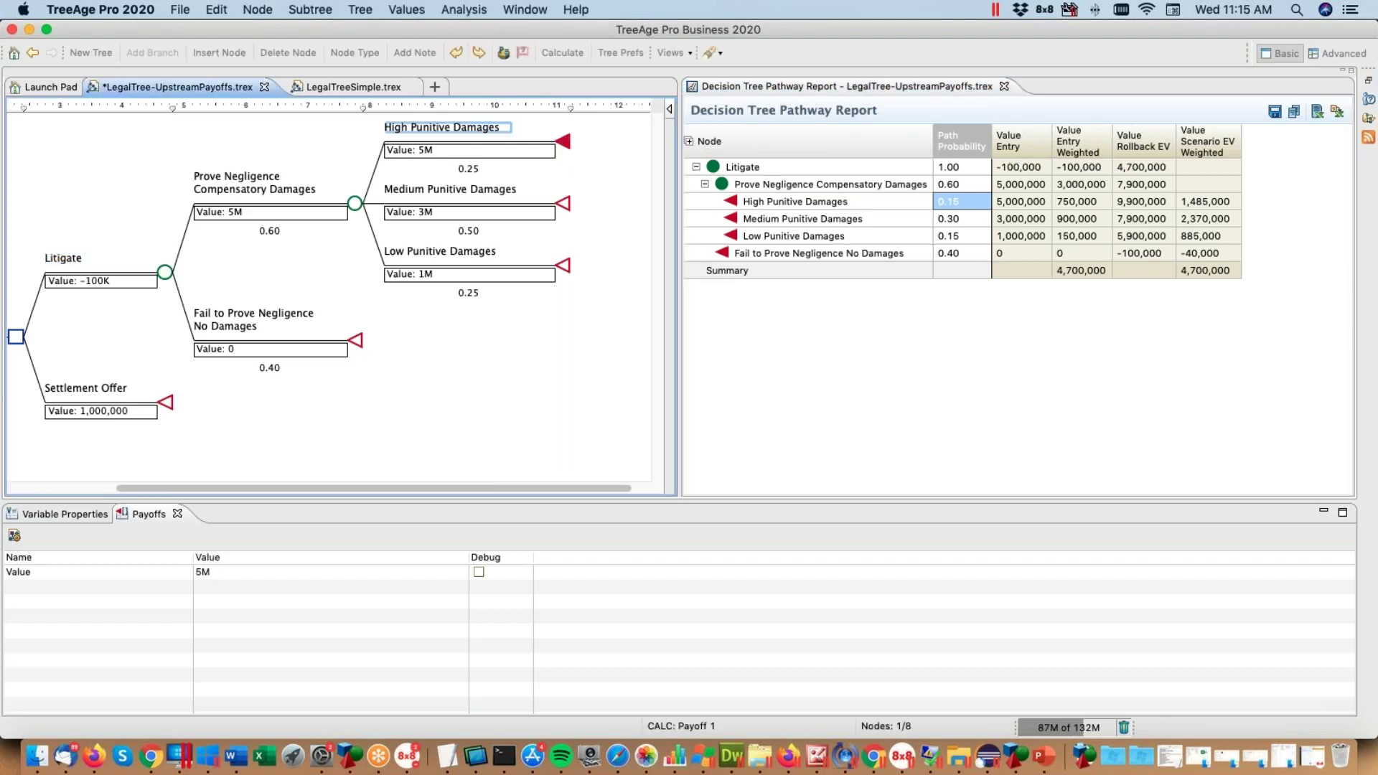
{"action": "left_click", "coordinate": [565, 205]}
{"action": "left_click", "coordinate": [565, 265]}
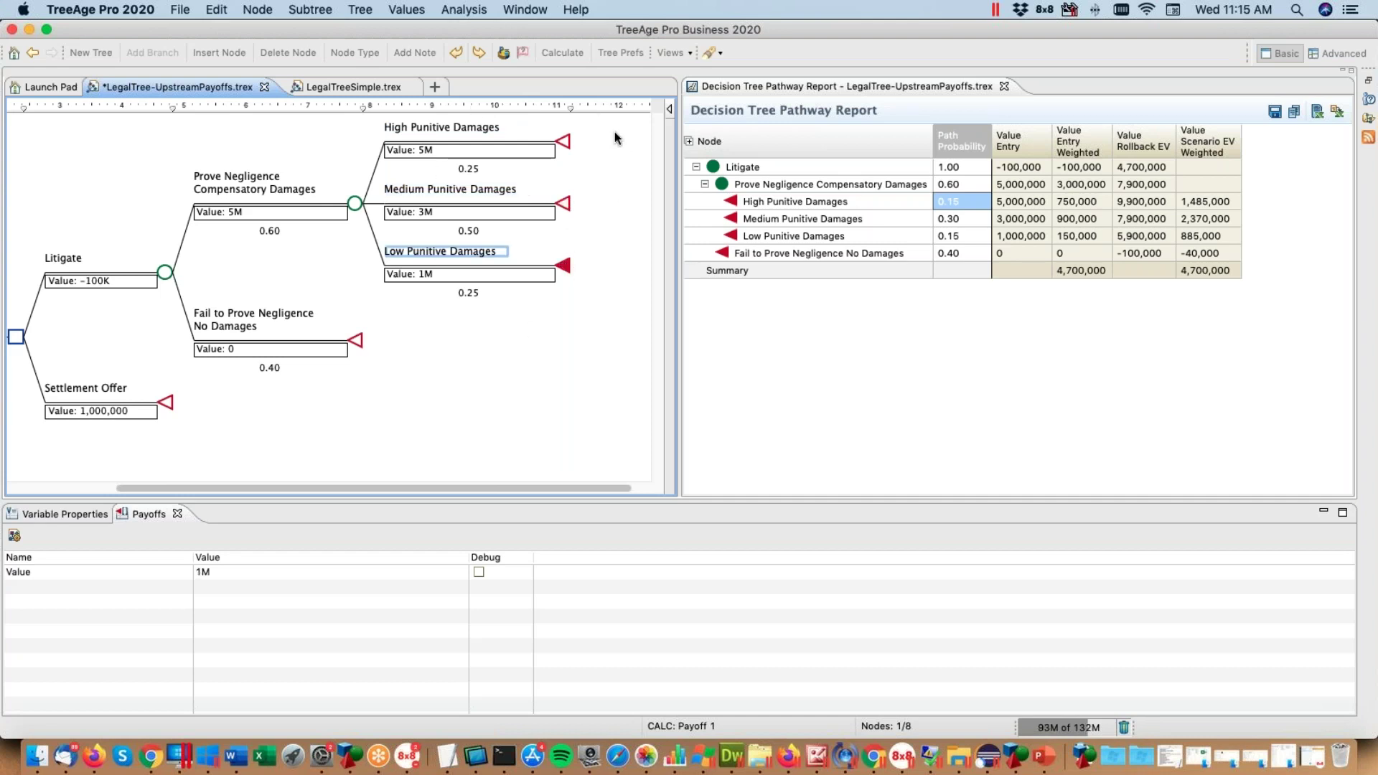
{"action": "left_click", "coordinate": [355, 203]}
{"action": "left_click", "coordinate": [356, 339]}
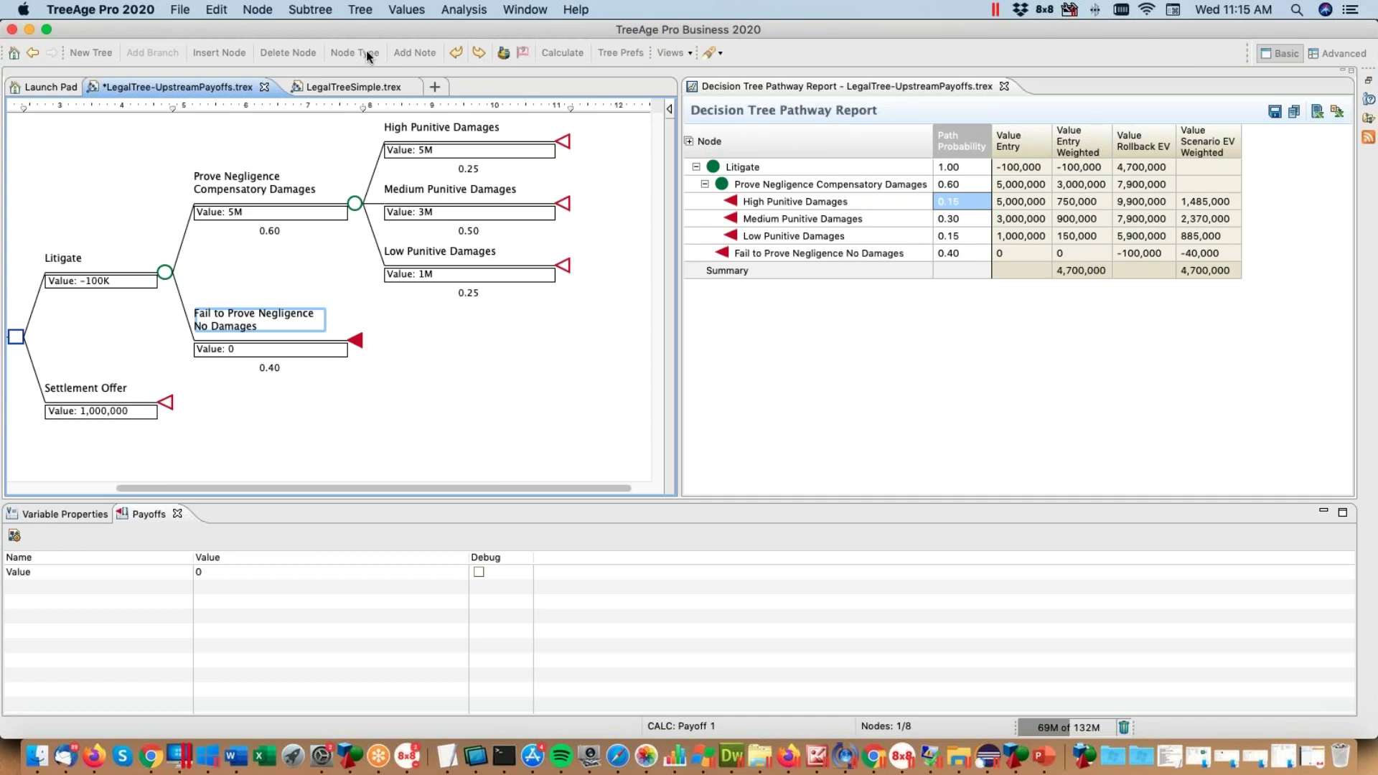
Step: Calculate the tree beside the report to compare its entered and rolled-back values with the report's figures
{"action": "left_click", "coordinate": [563, 52]}
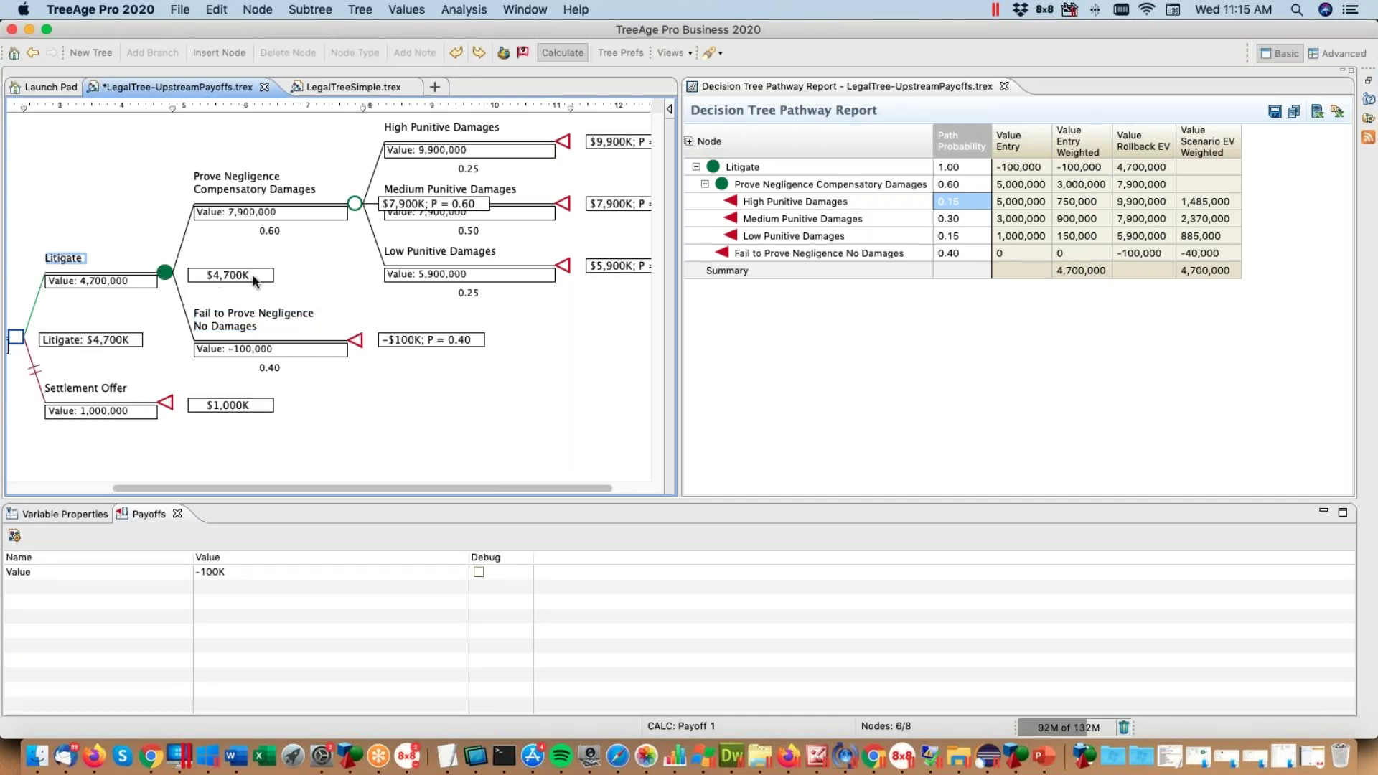
{"action": "left_click", "coordinate": [564, 53]}
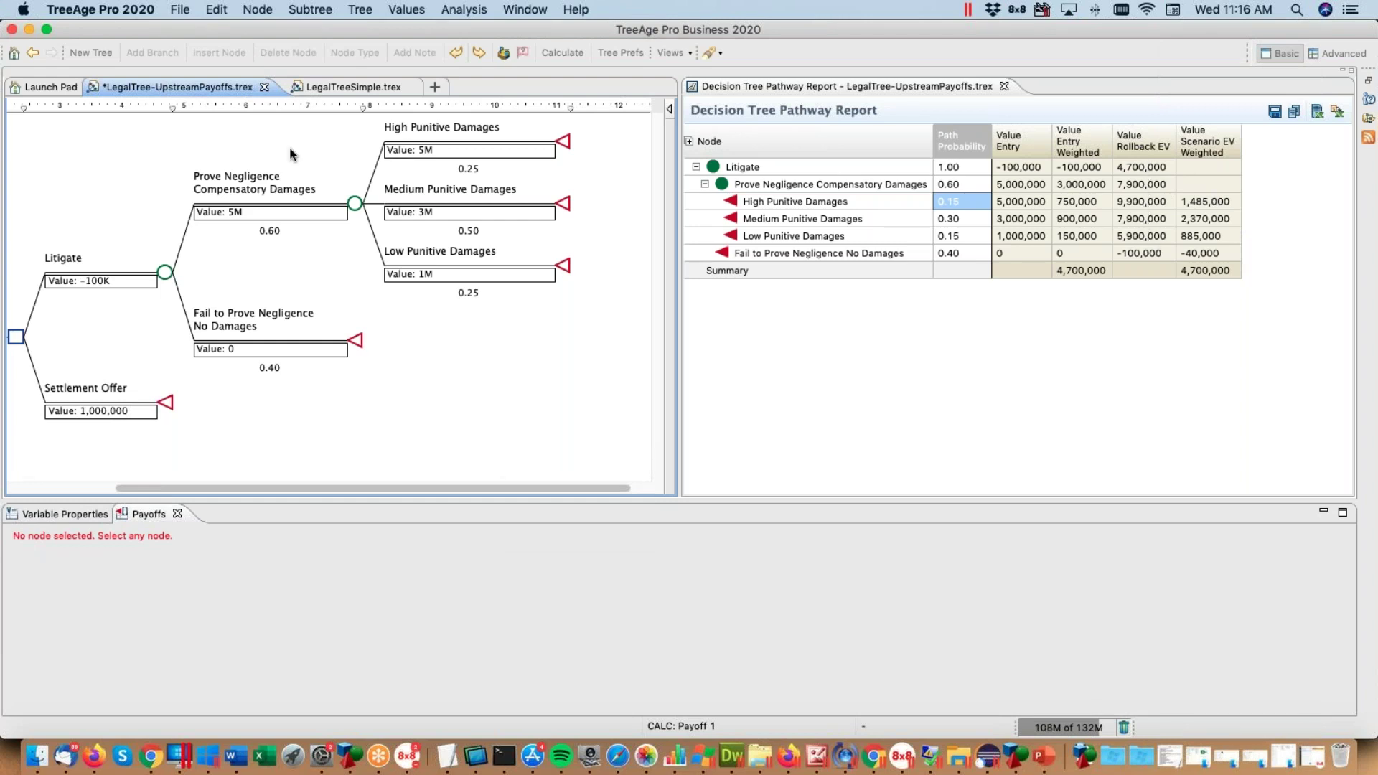
{"action": "left_click", "coordinate": [571, 49]}
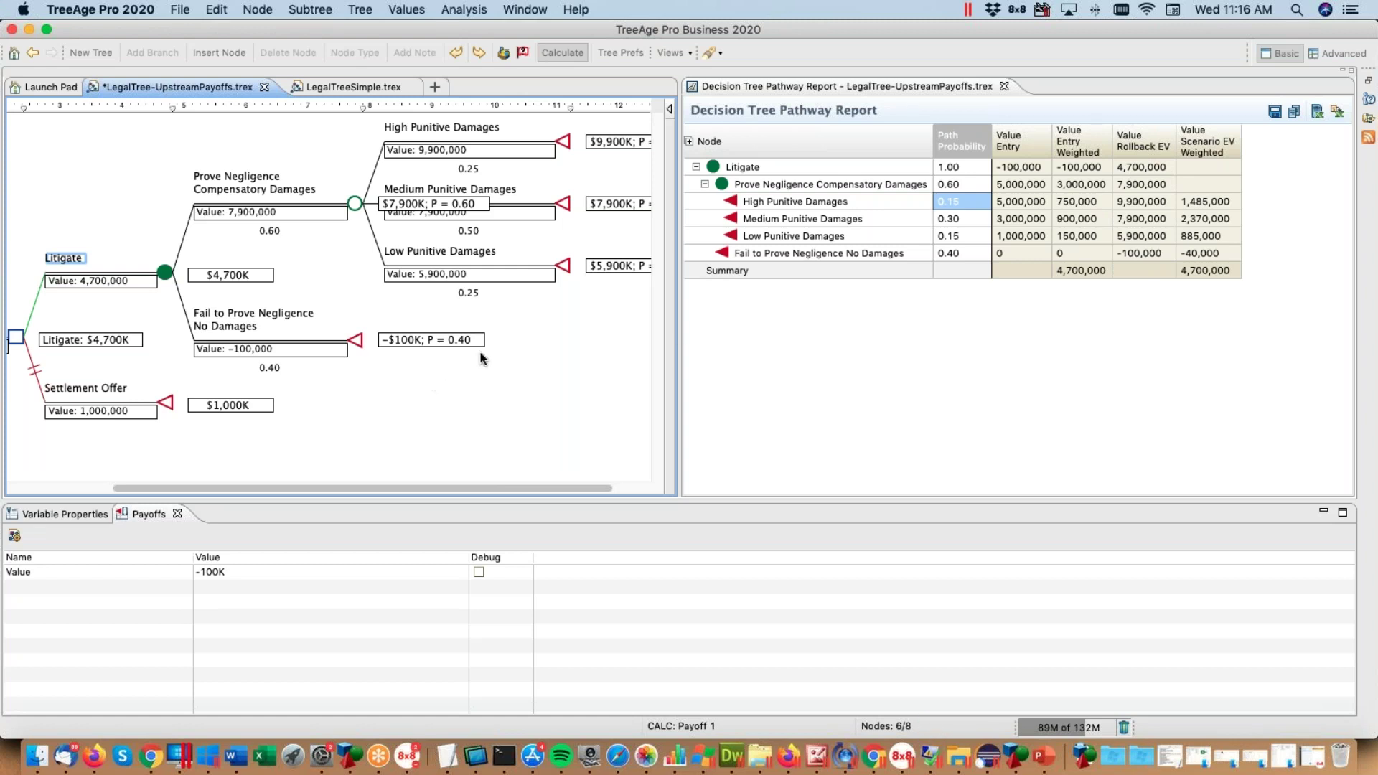
Step: Examine the rollback EV, path probability and weighted scenario EV for High Punitive Damages in the pathway report
{"action": "left_click", "coordinate": [1088, 217]}
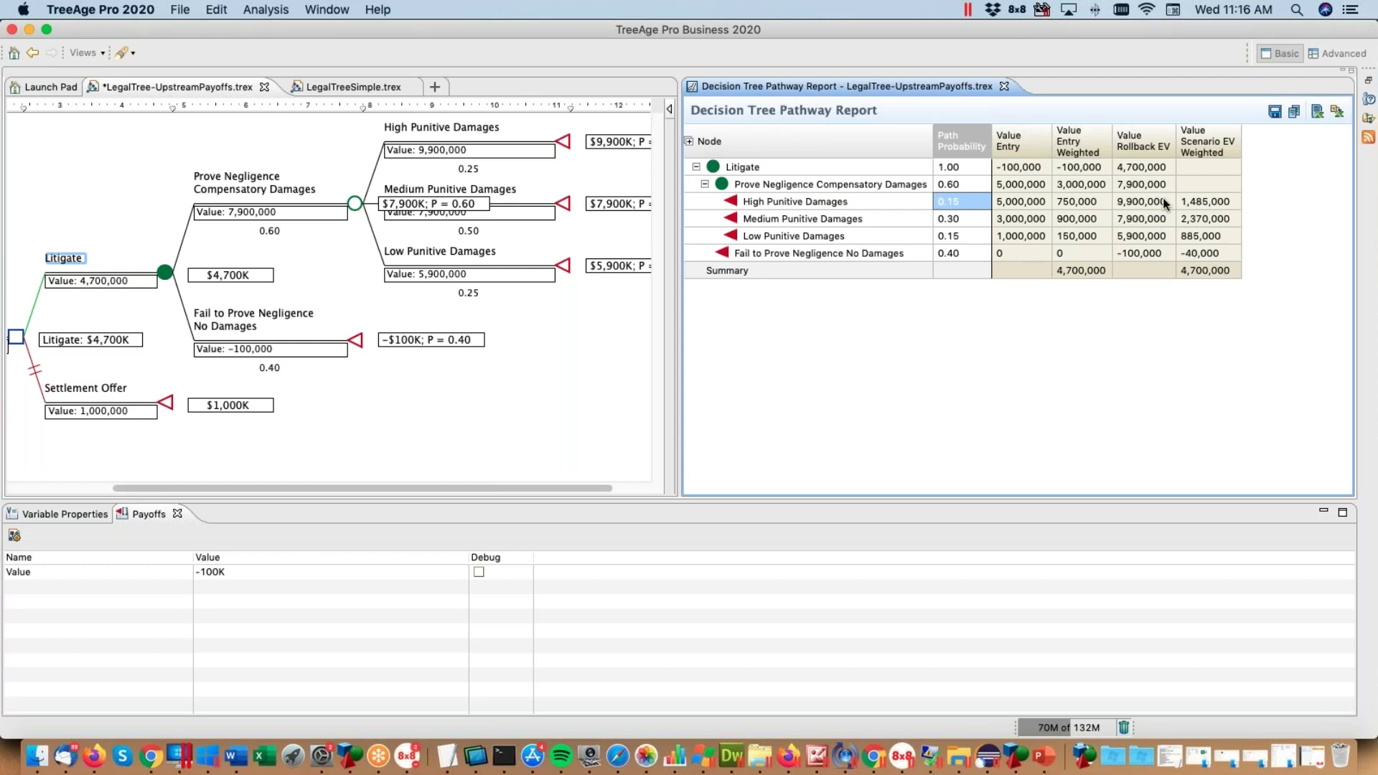
{"action": "left_click", "coordinate": [1141, 199]}
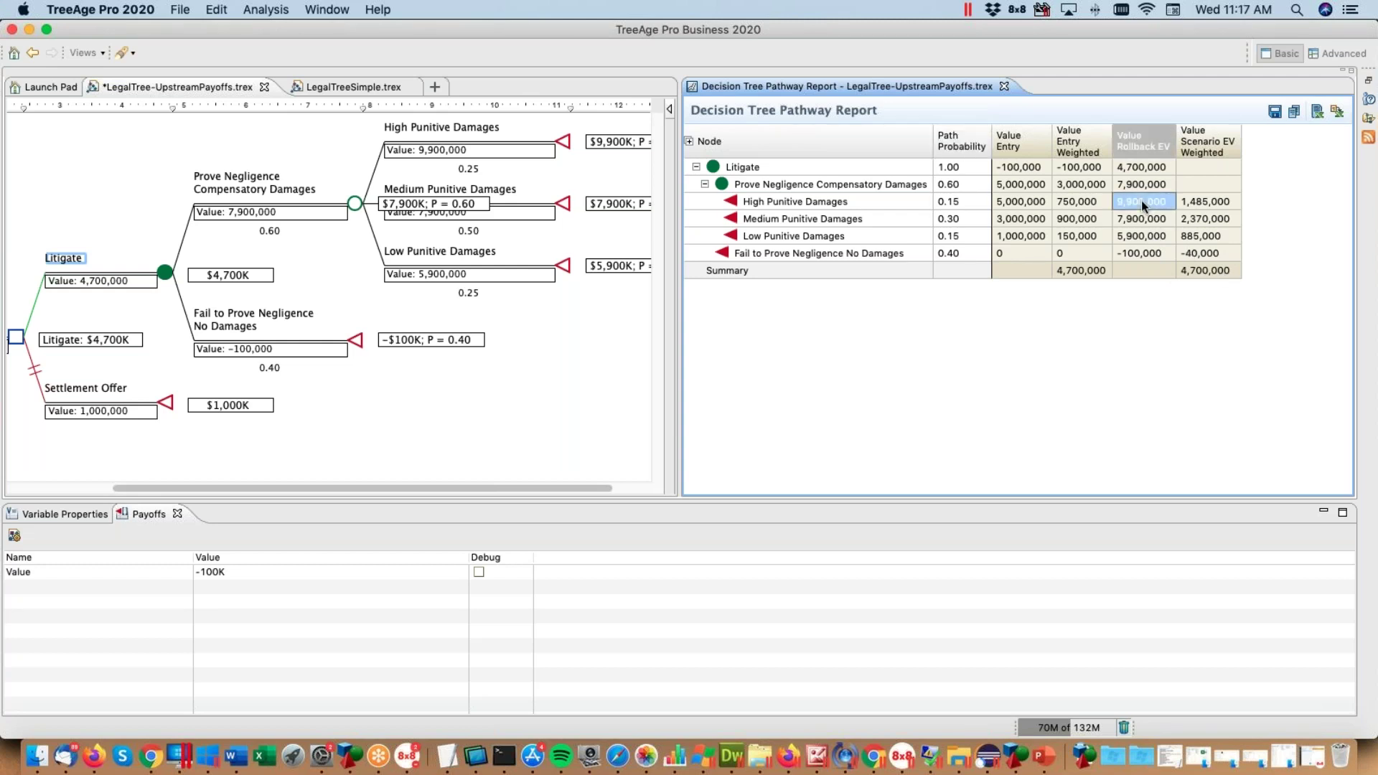
{"action": "left_click", "coordinate": [967, 204]}
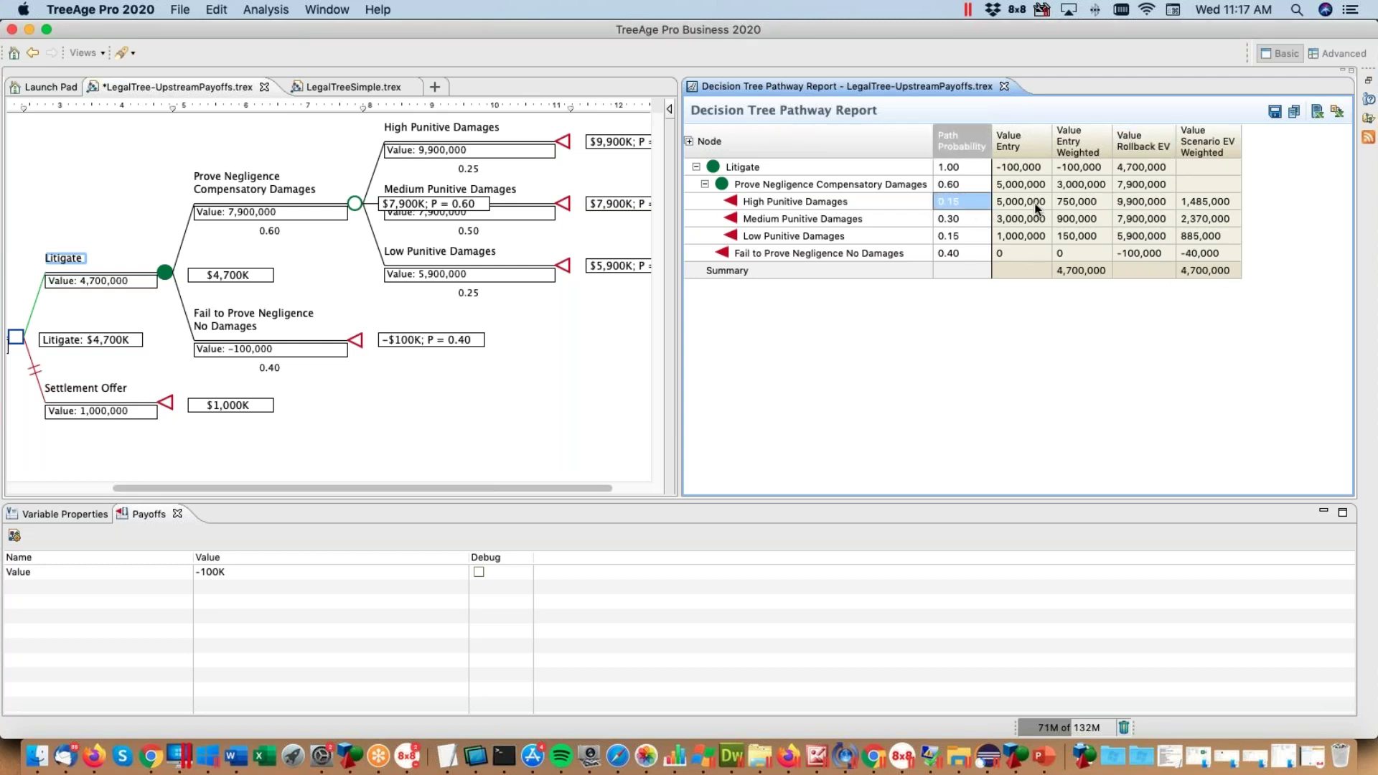
{"action": "left_click", "coordinate": [1203, 201]}
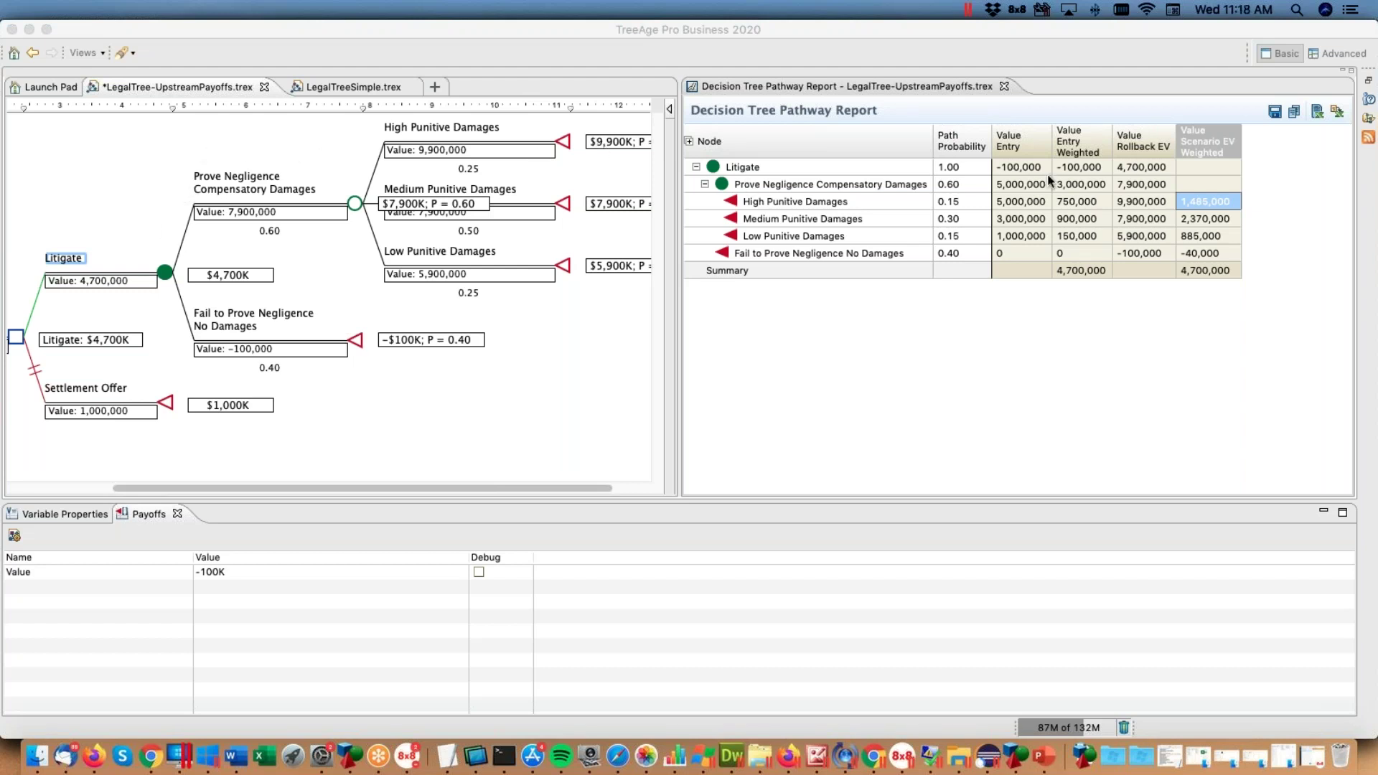
Step: Search the help for "upstream payoffs", view the topic Entering Upstream Payoffs along Pathways, and minimize the help view
{"action": "left_click", "coordinate": [1369, 80]}
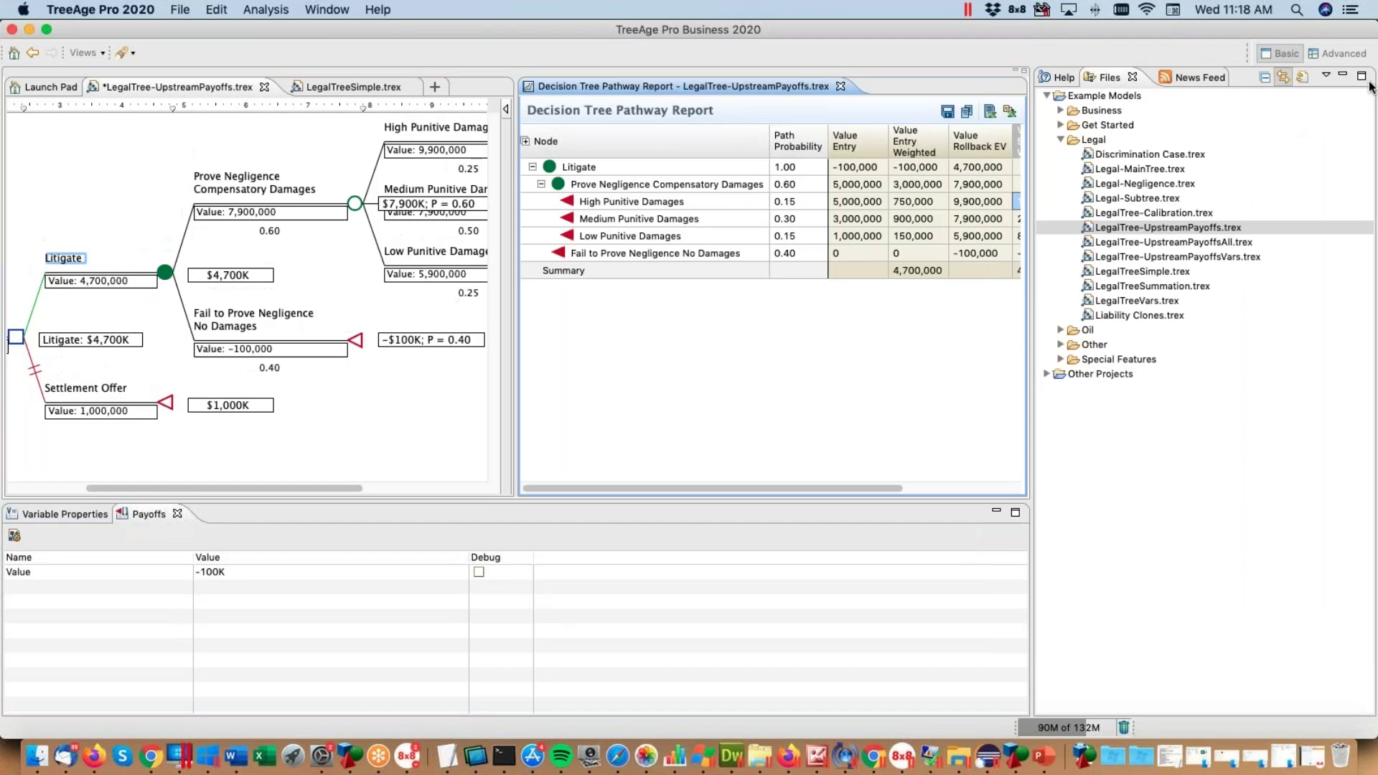
{"action": "left_click", "coordinate": [1062, 79]}
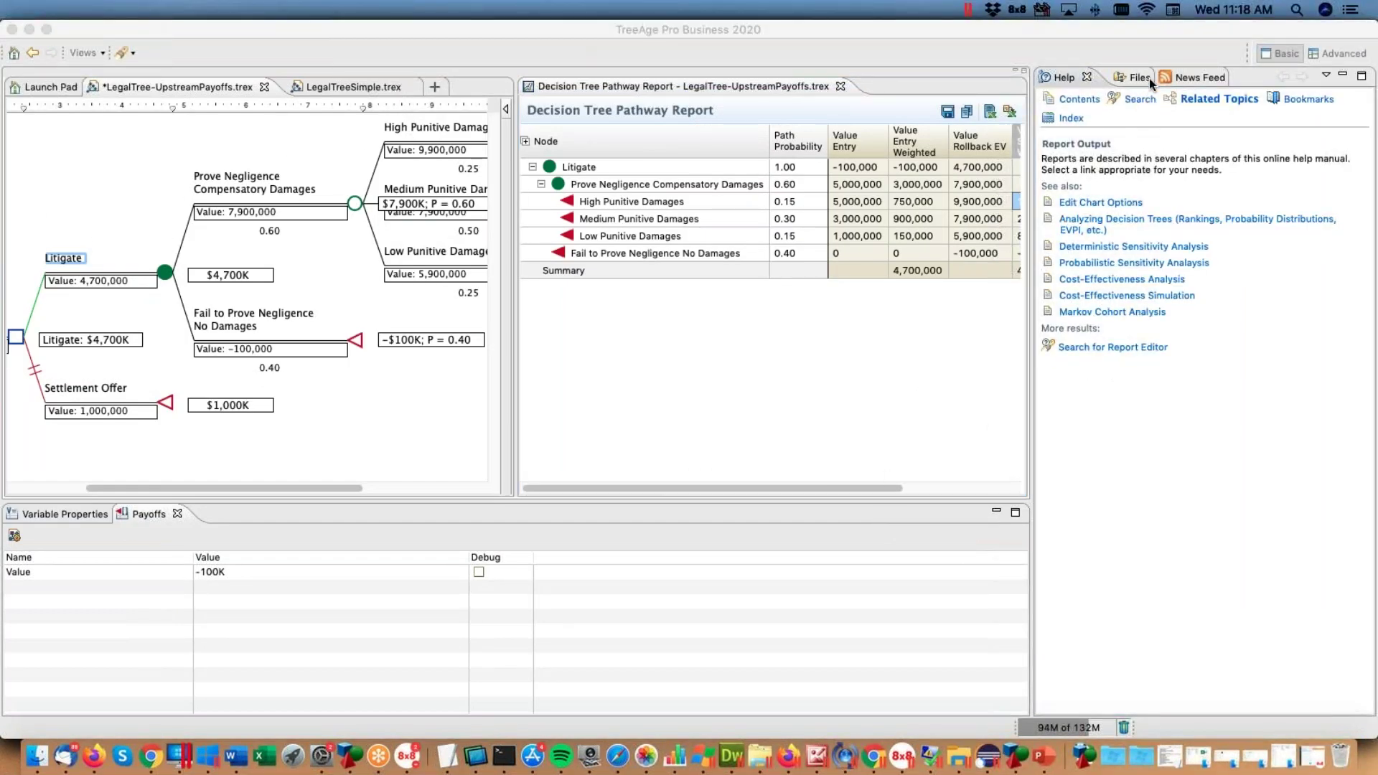
{"action": "left_click", "coordinate": [1140, 98]}
{"action": "type", "text": "upstream payoff"}
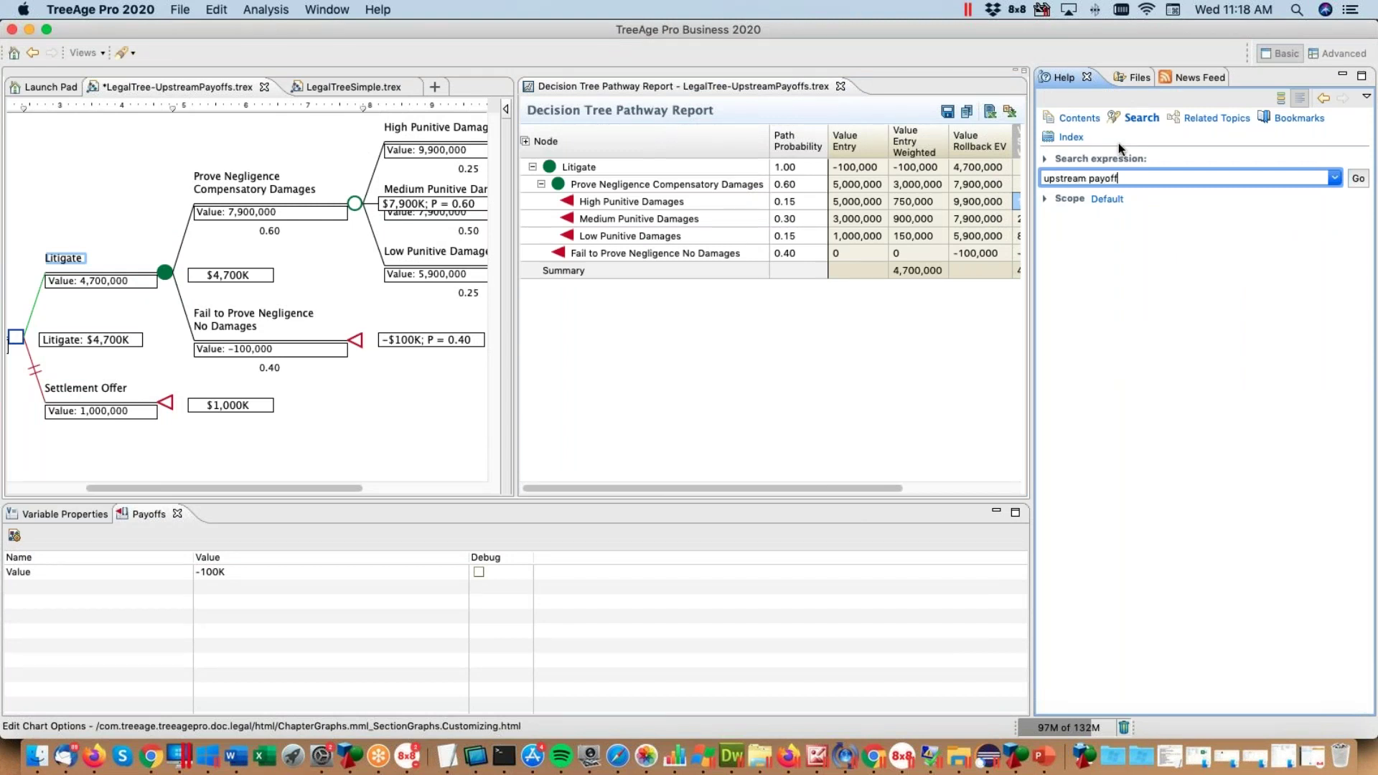
{"action": "type", "text": "s"}
{"action": "key", "text": "Return"}
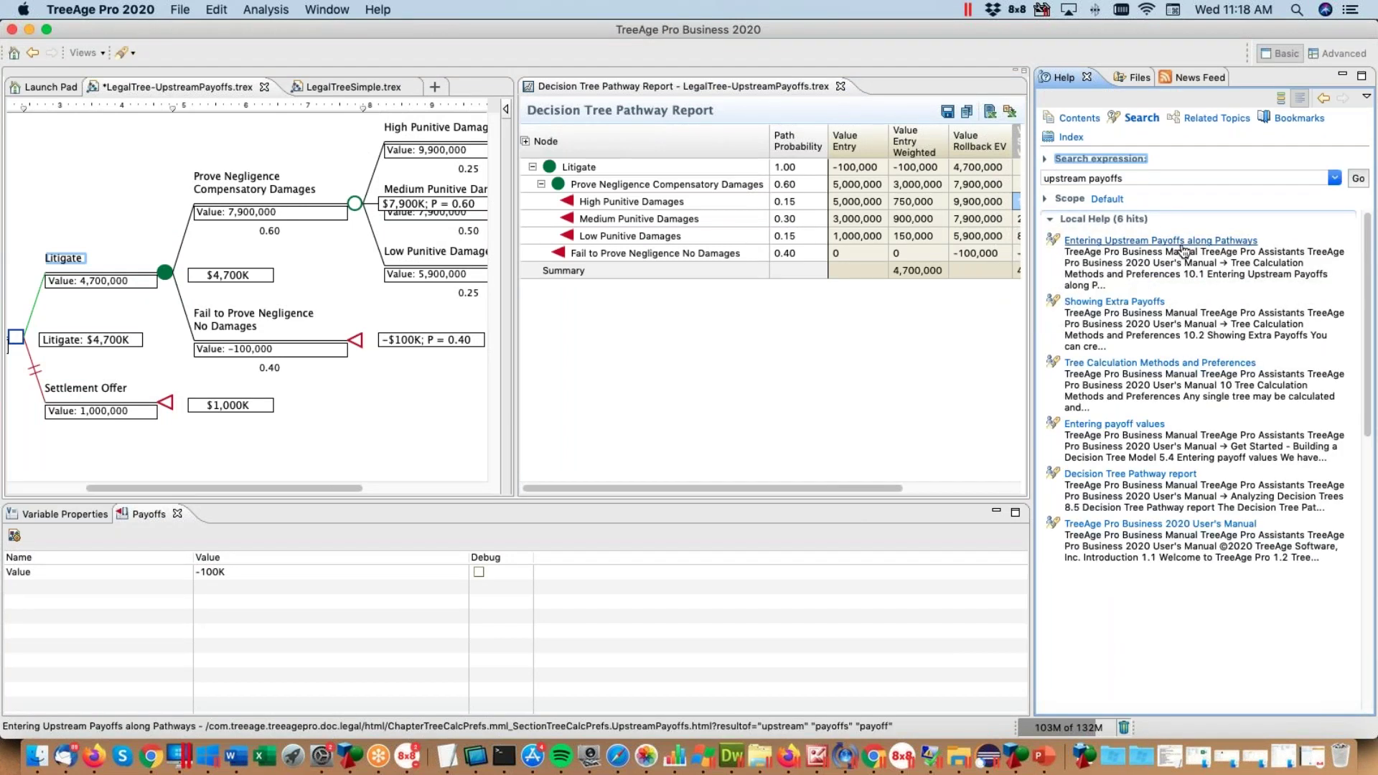
{"action": "left_click", "coordinate": [1181, 247]}
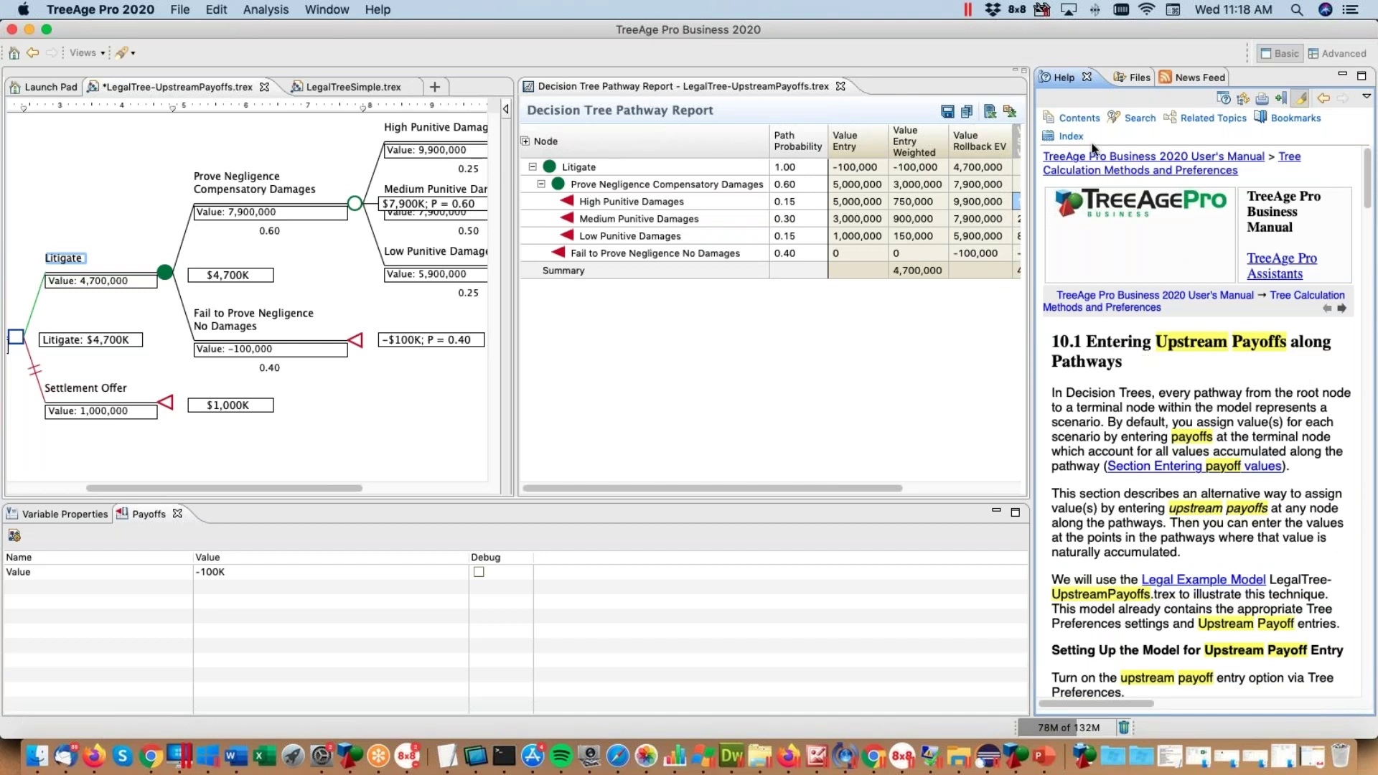
{"action": "left_click", "coordinate": [1342, 76]}
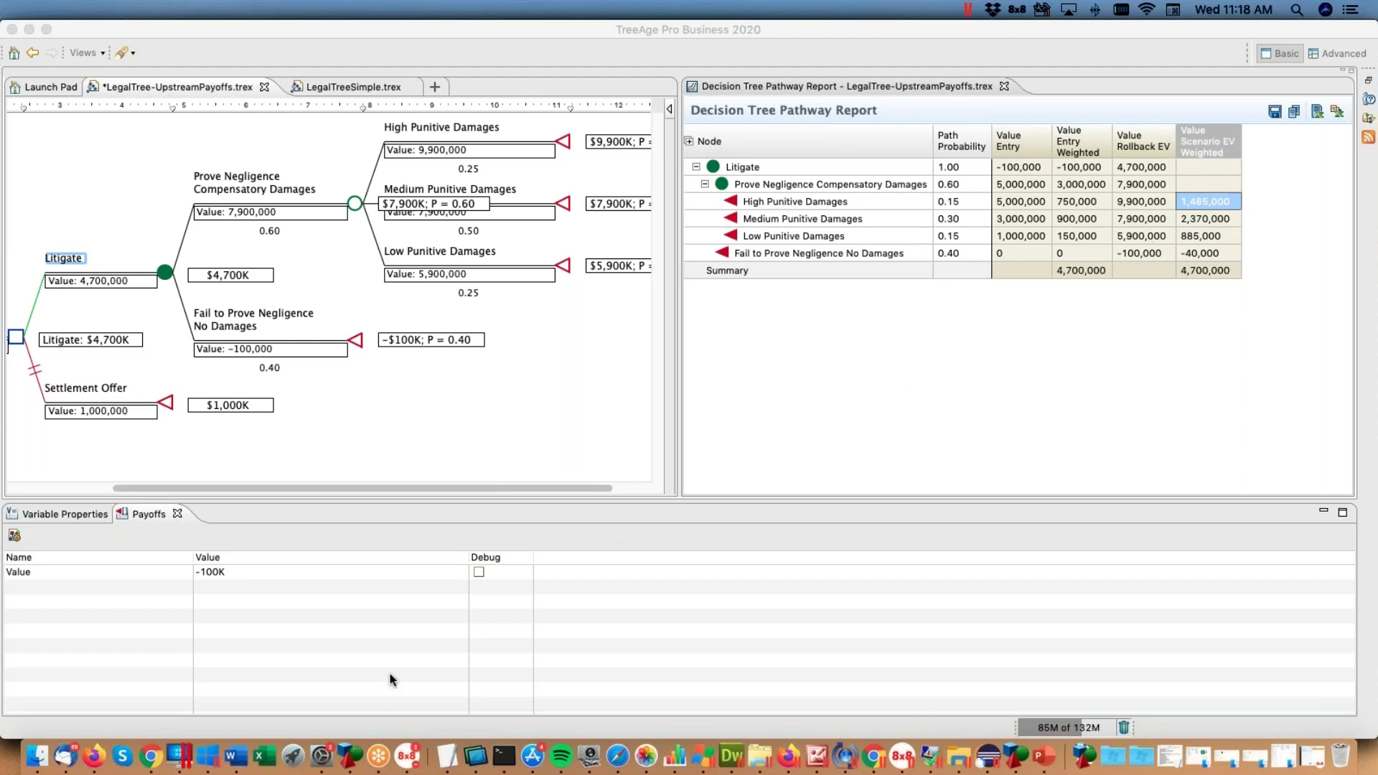
Step: Switch to TreeAge Pro Healthcare and open HC-Tree-UpstreamPayoffs.trex from the Webinar #20 Upstream payoffs folder
{"action": "key", "text": "super+Tab"}
{"action": "key", "text": "super+Tab"}
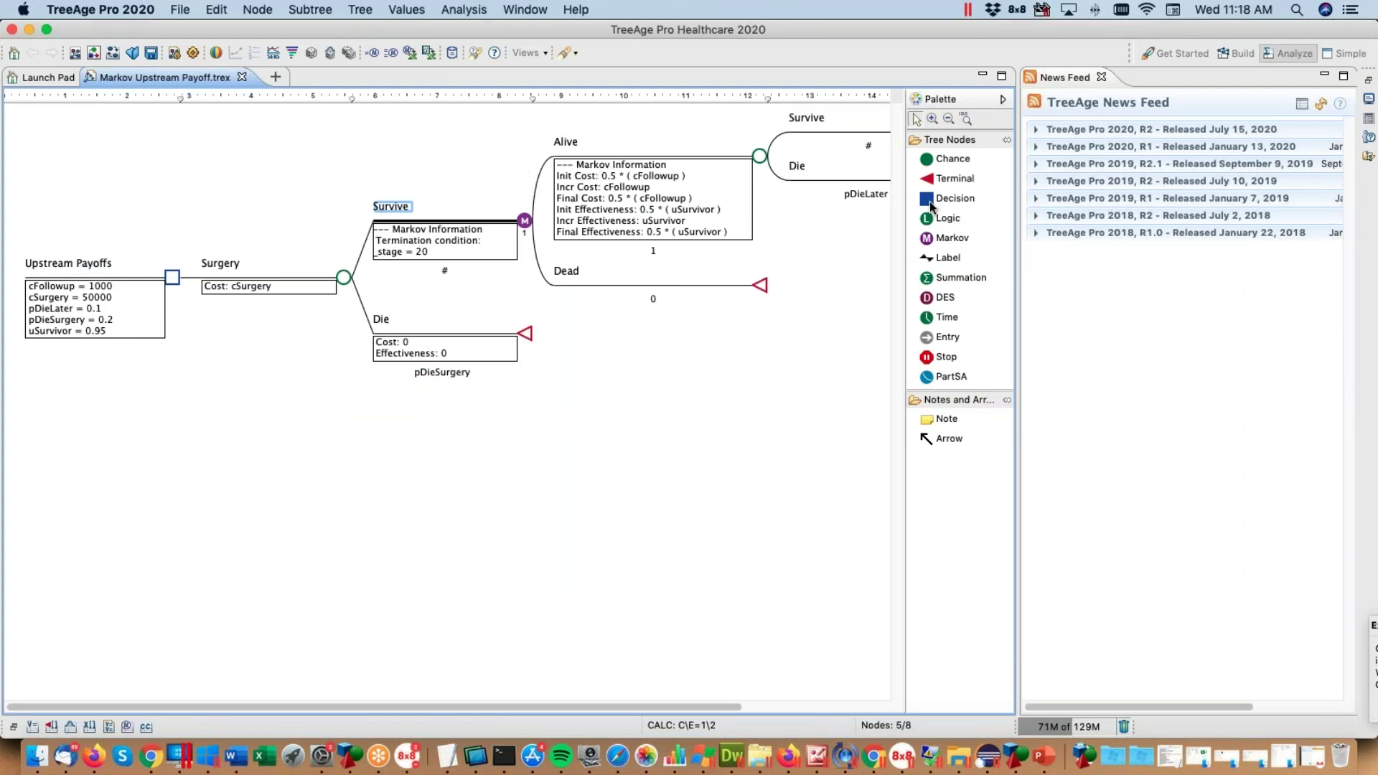
{"action": "left_click", "coordinate": [1208, 218]}
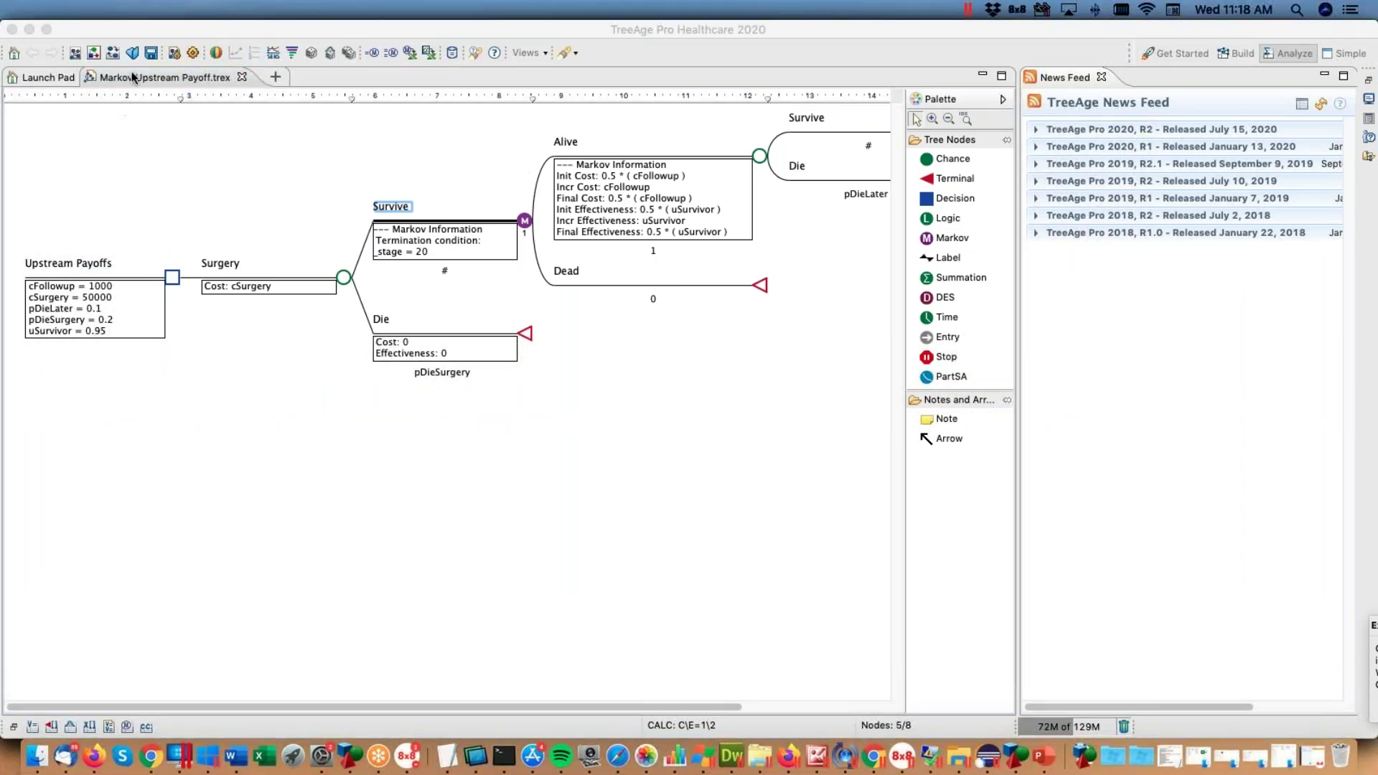
{"action": "left_click", "coordinate": [128, 50]}
{"action": "left_click", "coordinate": [127, 49]}
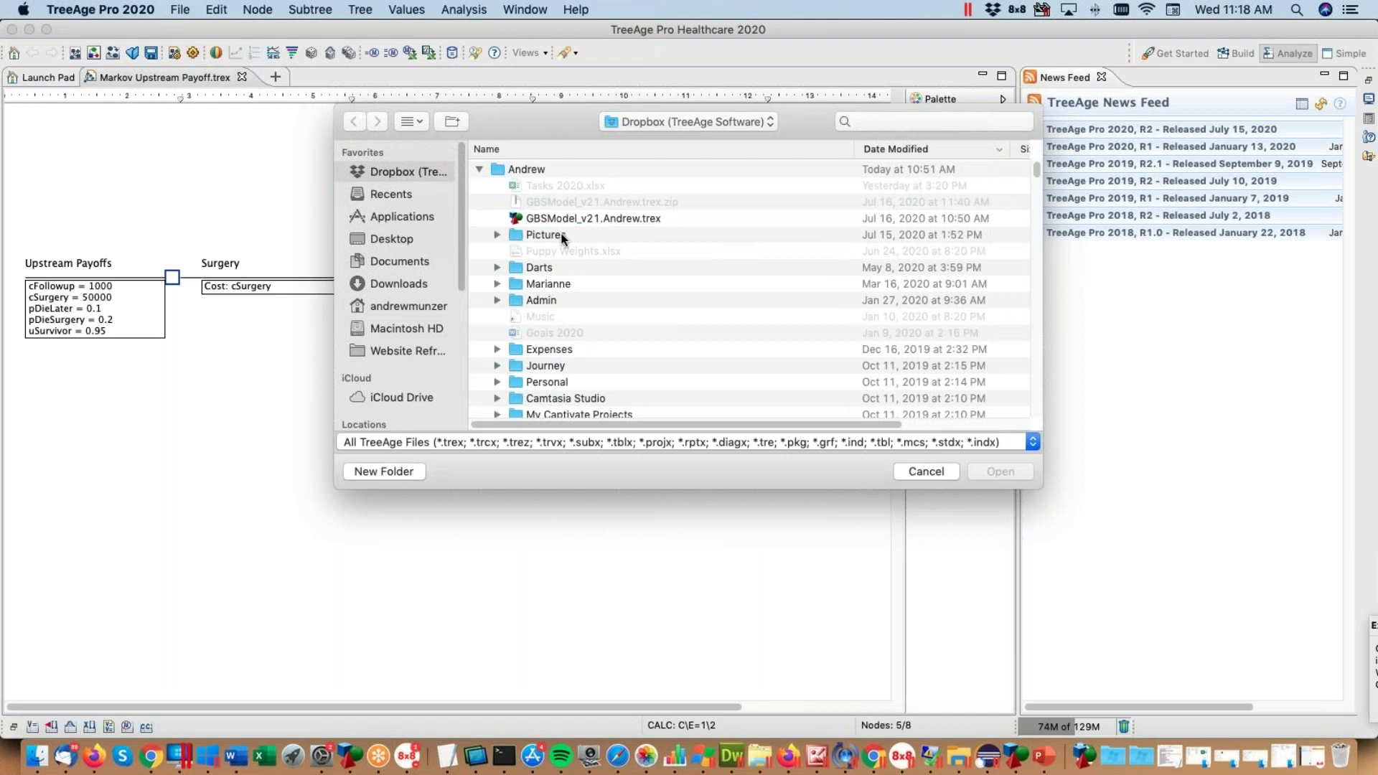
{"action": "left_click", "coordinate": [478, 170]}
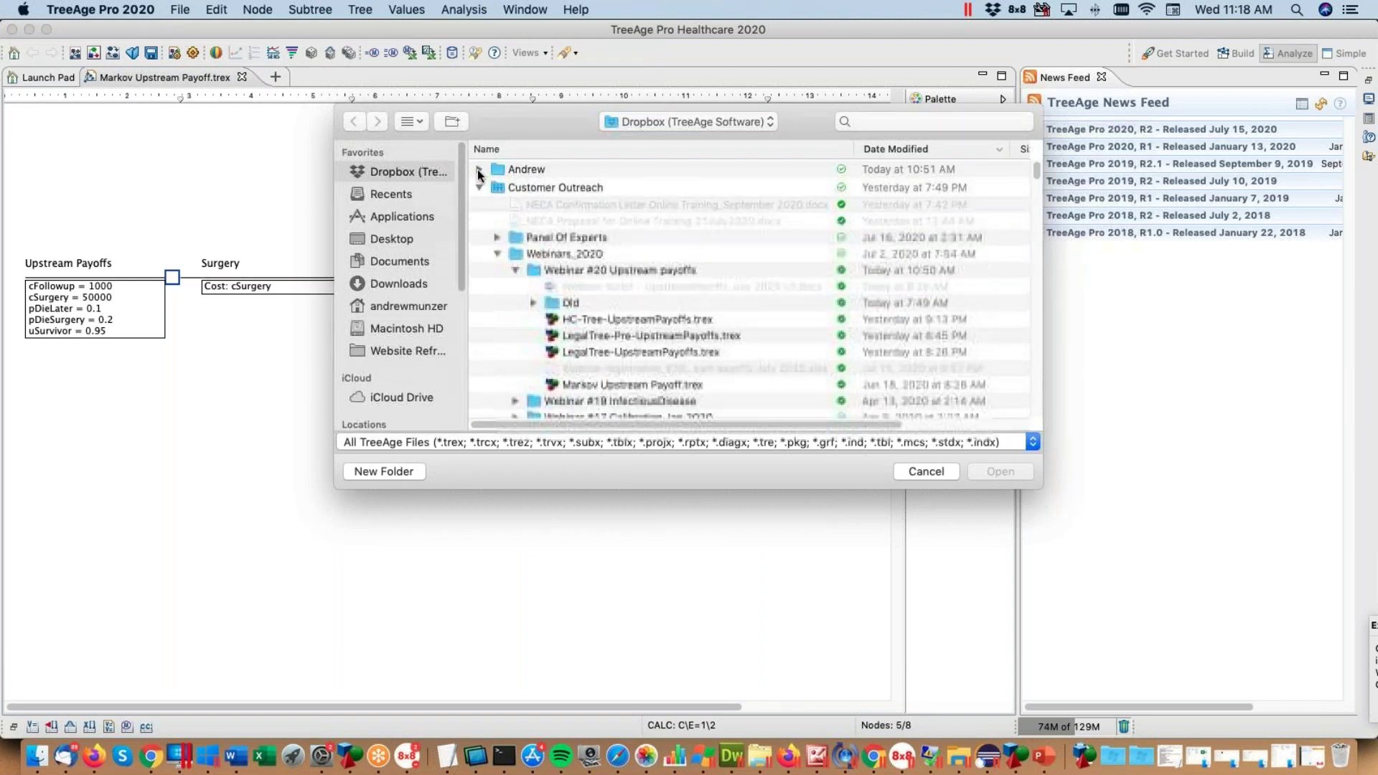
{"action": "left_click", "coordinate": [479, 186]}
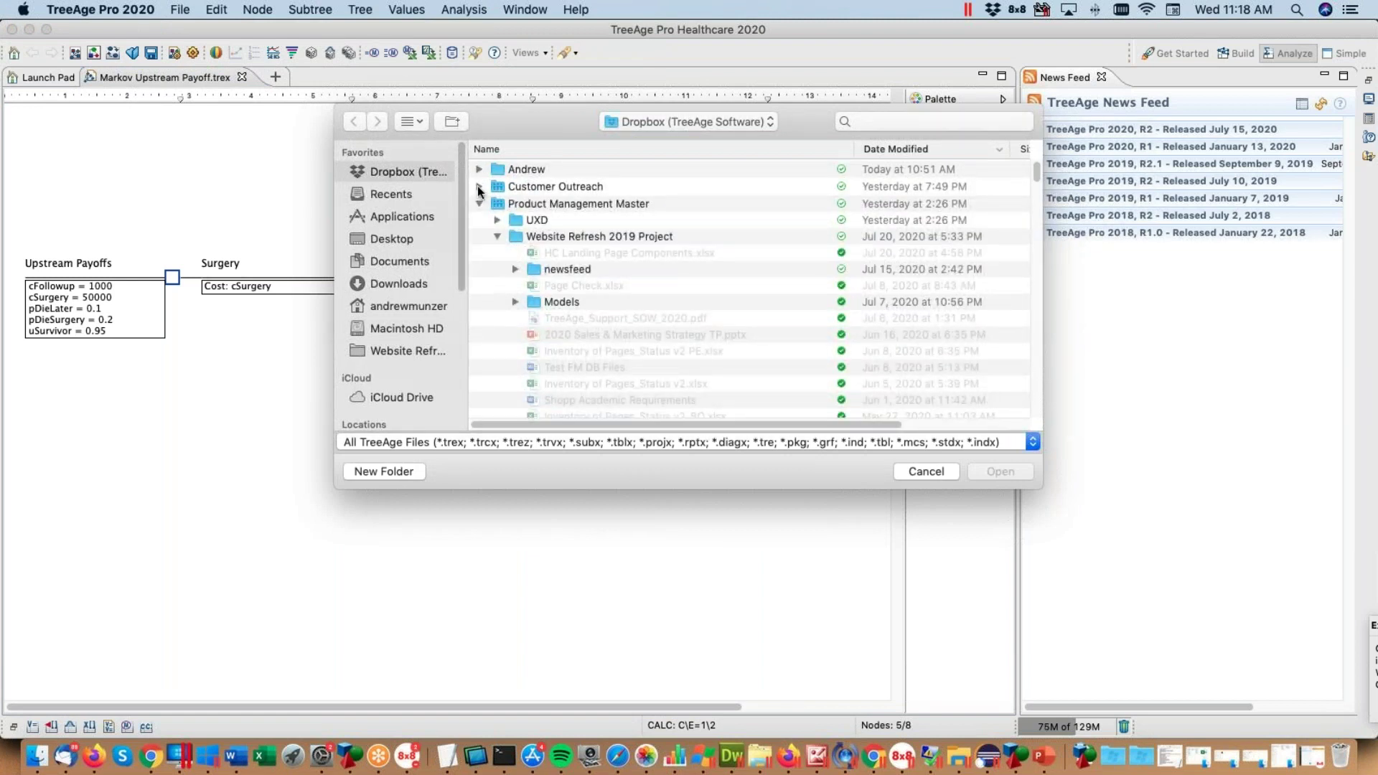
{"action": "left_click", "coordinate": [479, 187]}
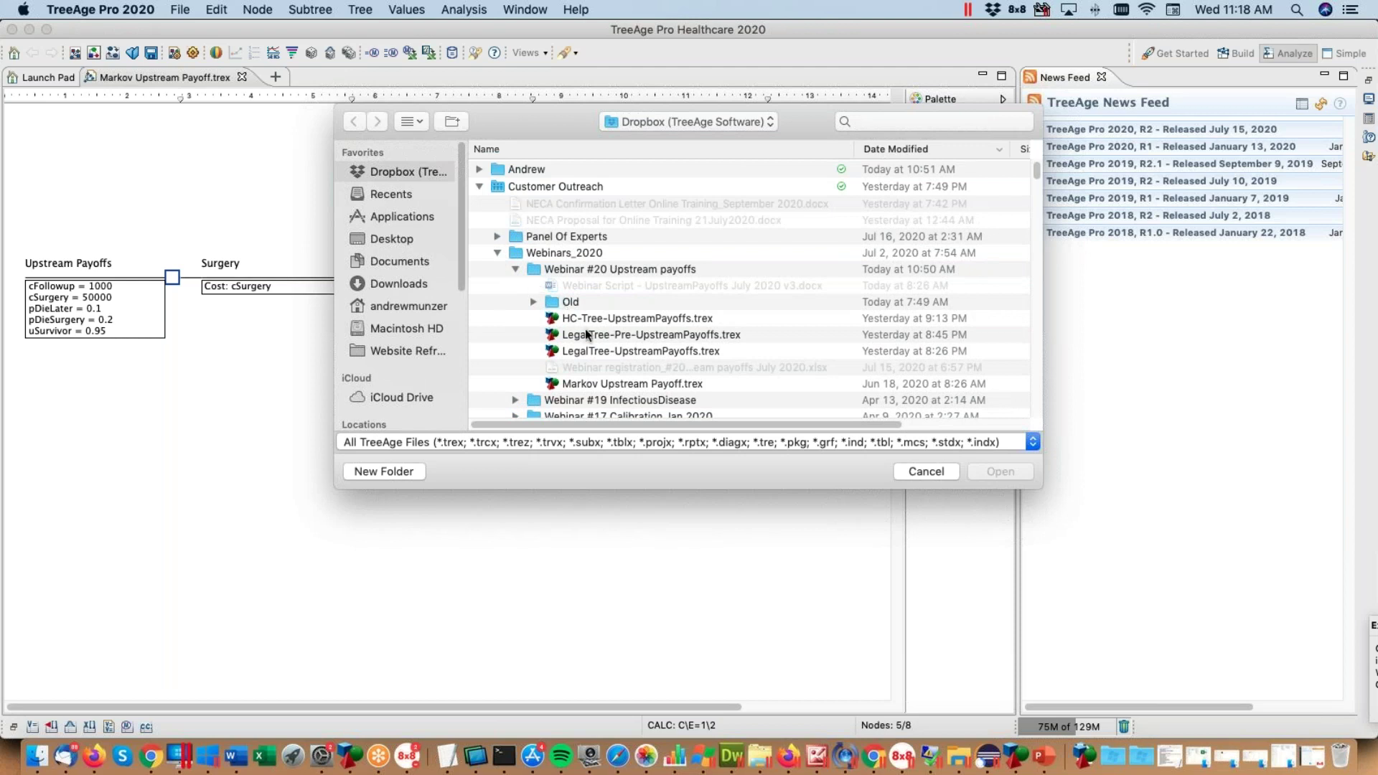
{"action": "left_click", "coordinate": [602, 321]}
{"action": "double_click", "coordinate": [602, 318]}
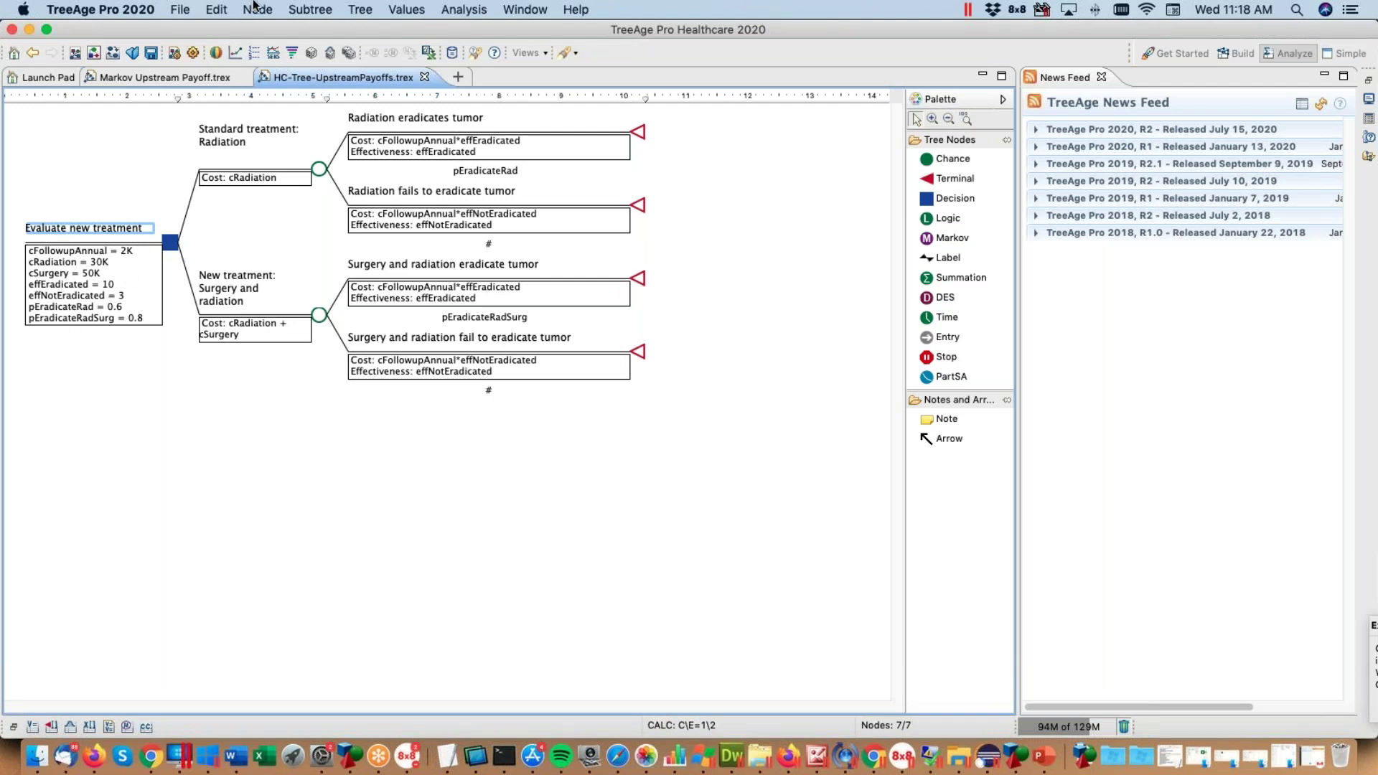
Step: Review the tree preferences for payoffs prior to terminal nodes and for the calculation method, and close them without changes
{"action": "left_click", "coordinate": [355, 15]}
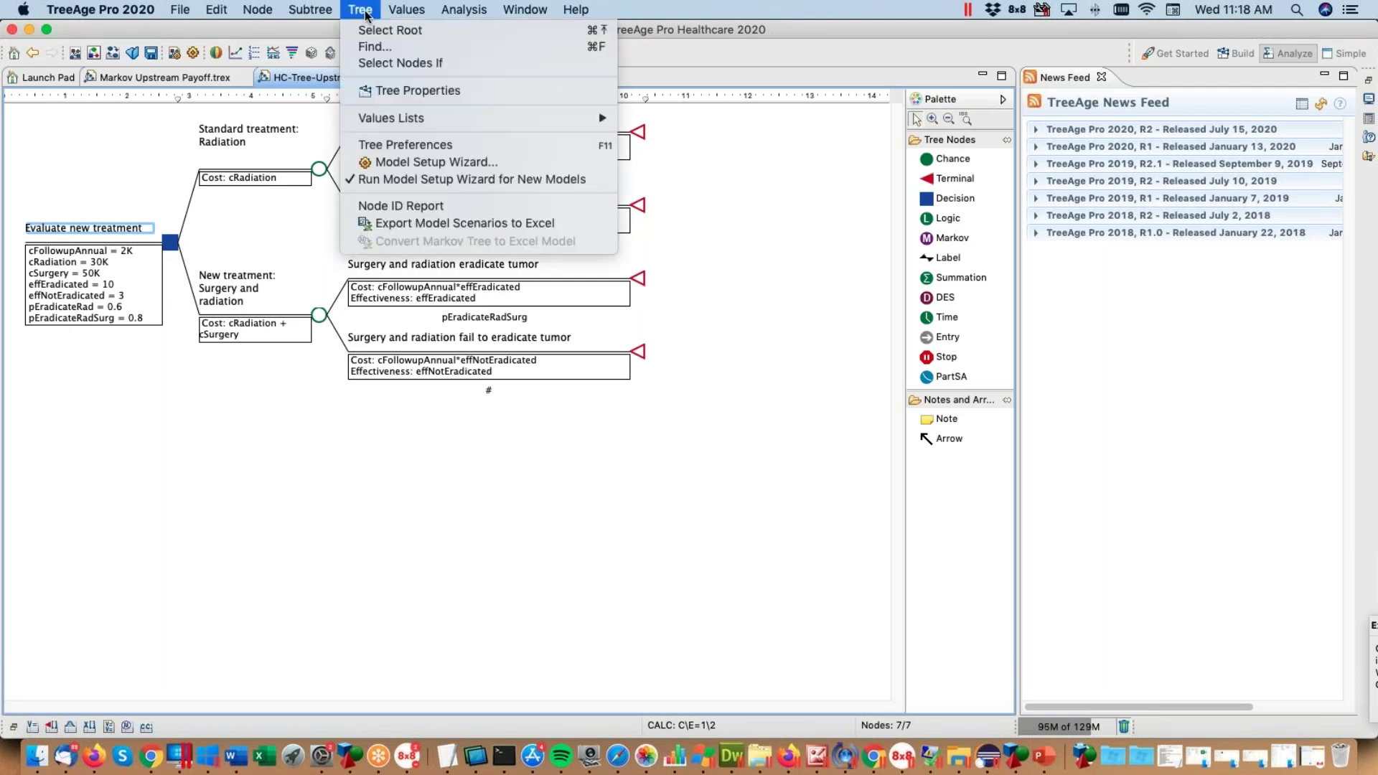
{"action": "left_click", "coordinate": [387, 144]}
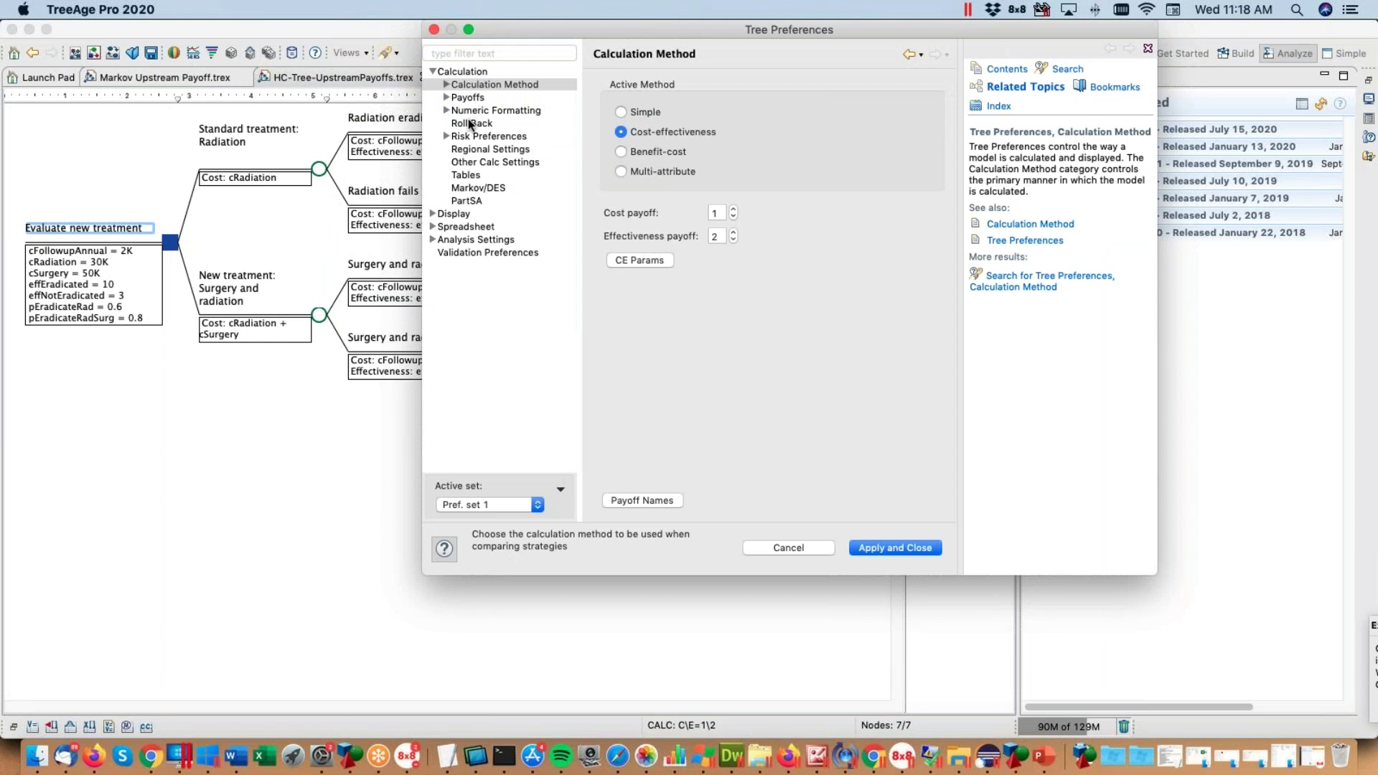
{"action": "left_click", "coordinate": [445, 98]}
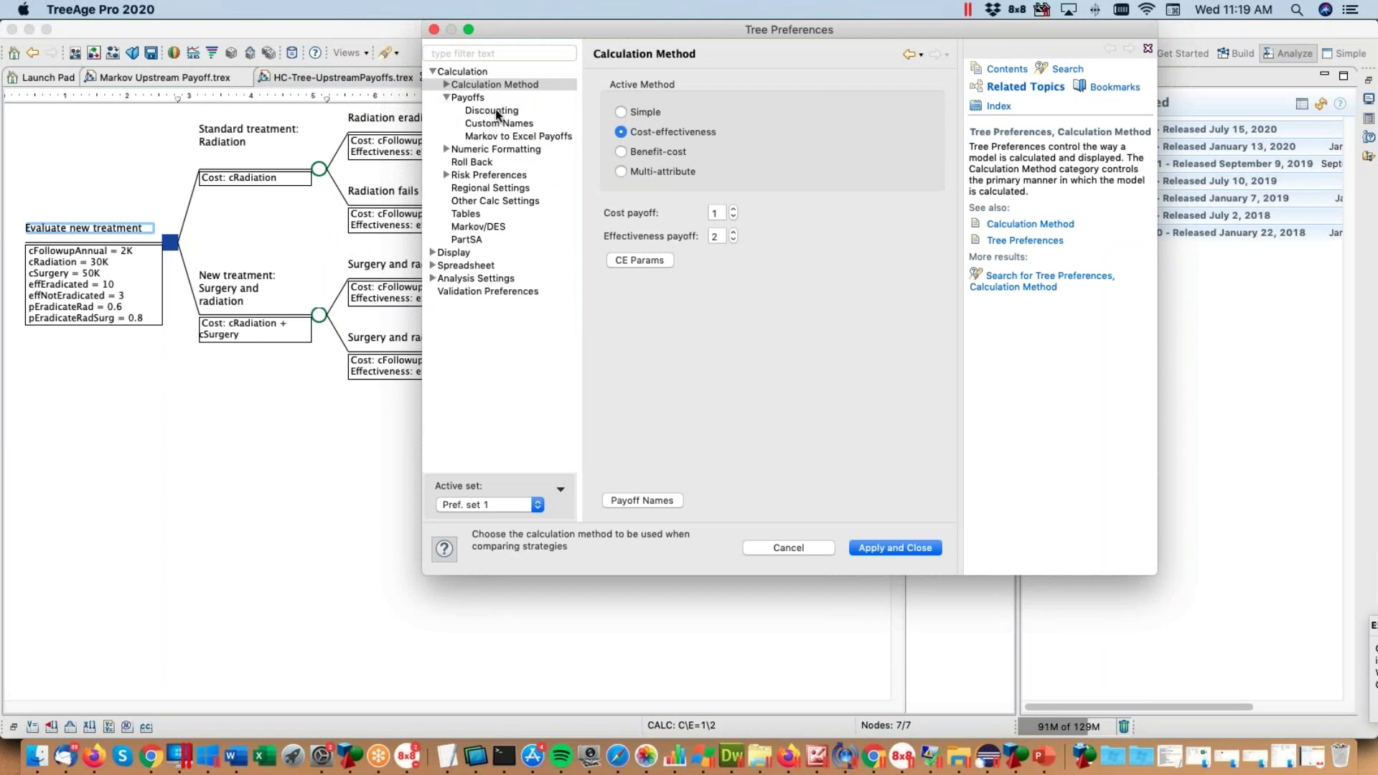
{"action": "left_click", "coordinate": [481, 99]}
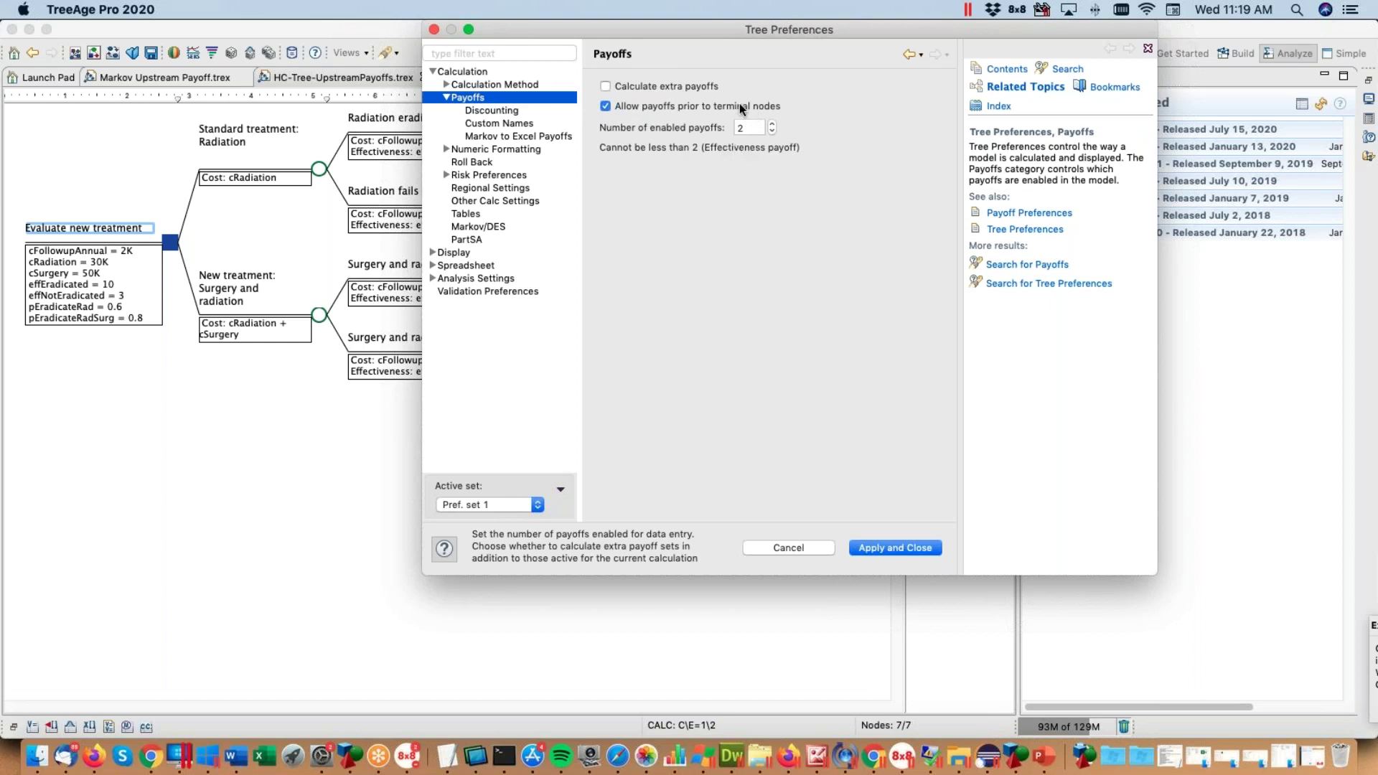
{"action": "left_click", "coordinate": [447, 84]}
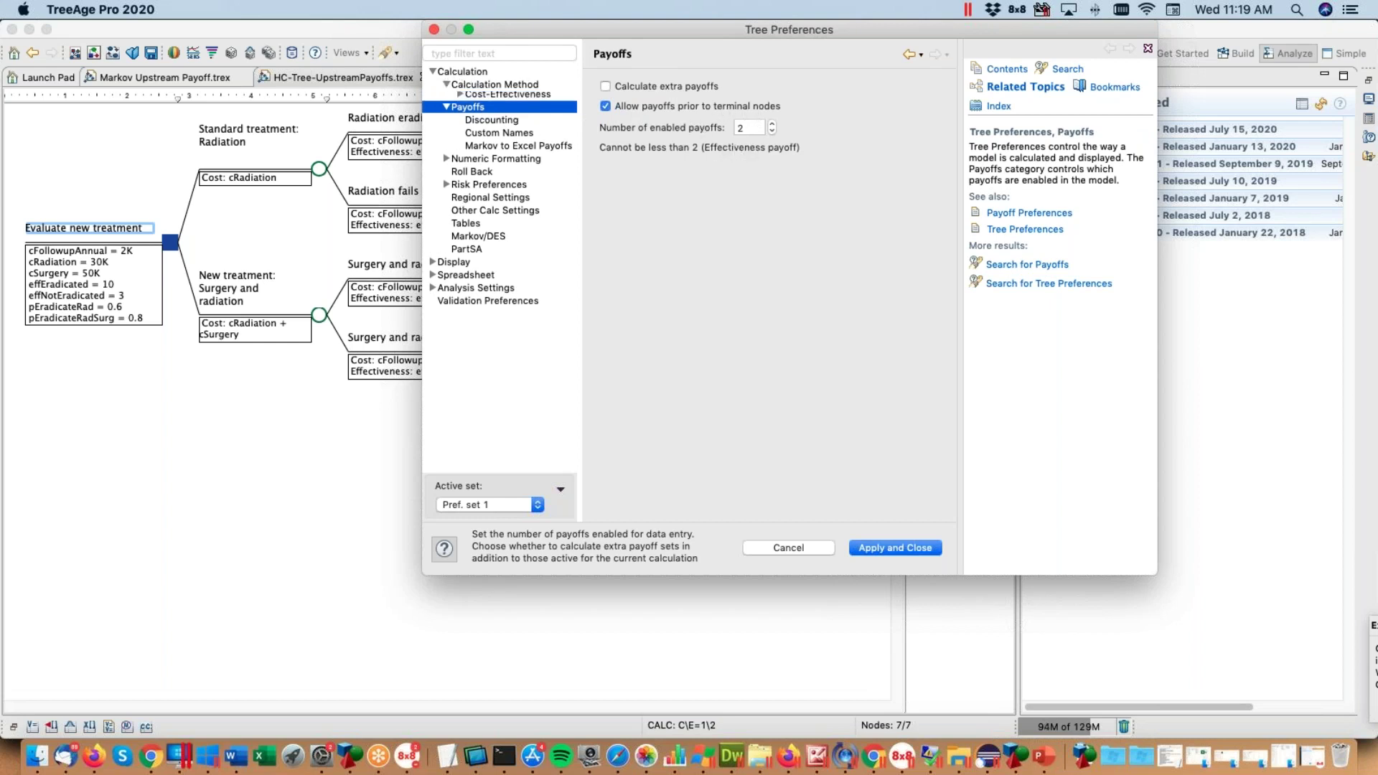
{"action": "left_click", "coordinate": [492, 86]}
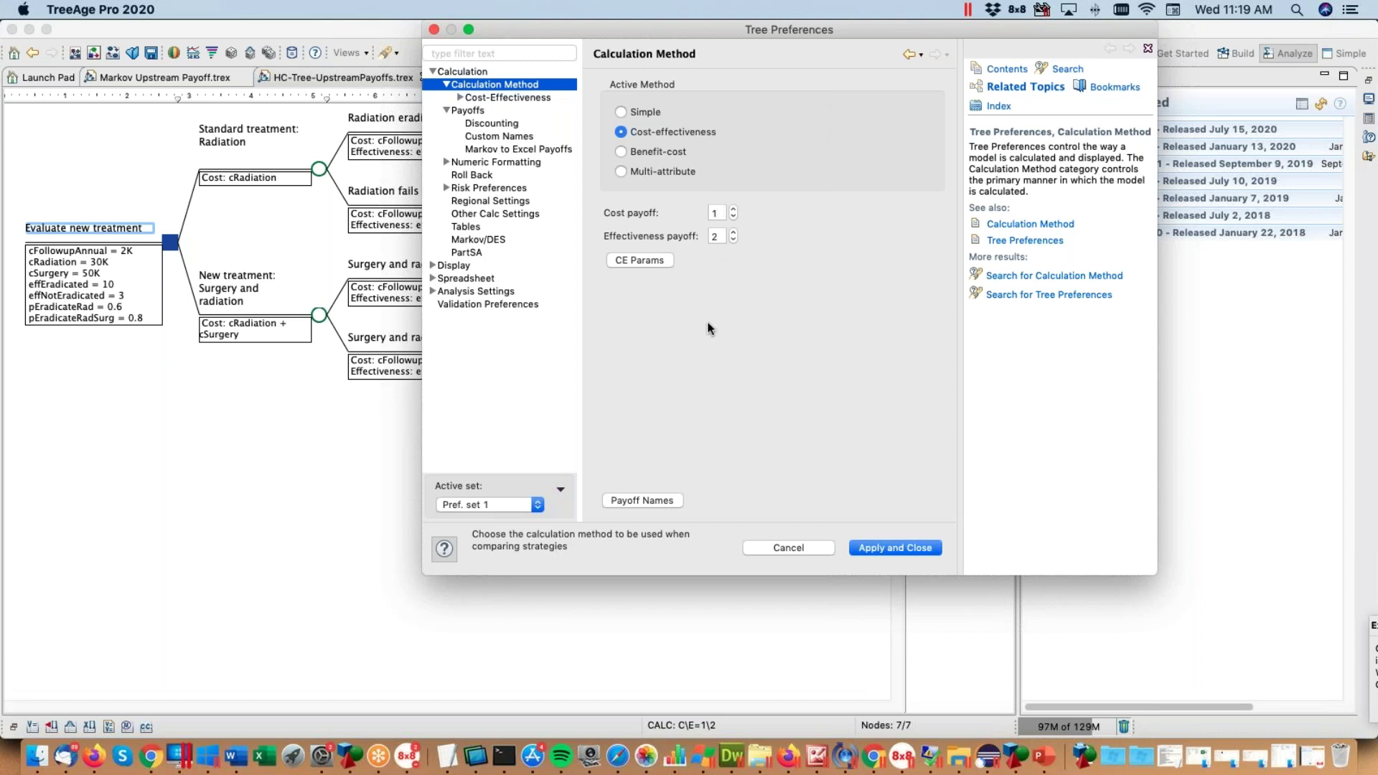
{"action": "left_click", "coordinate": [803, 548]}
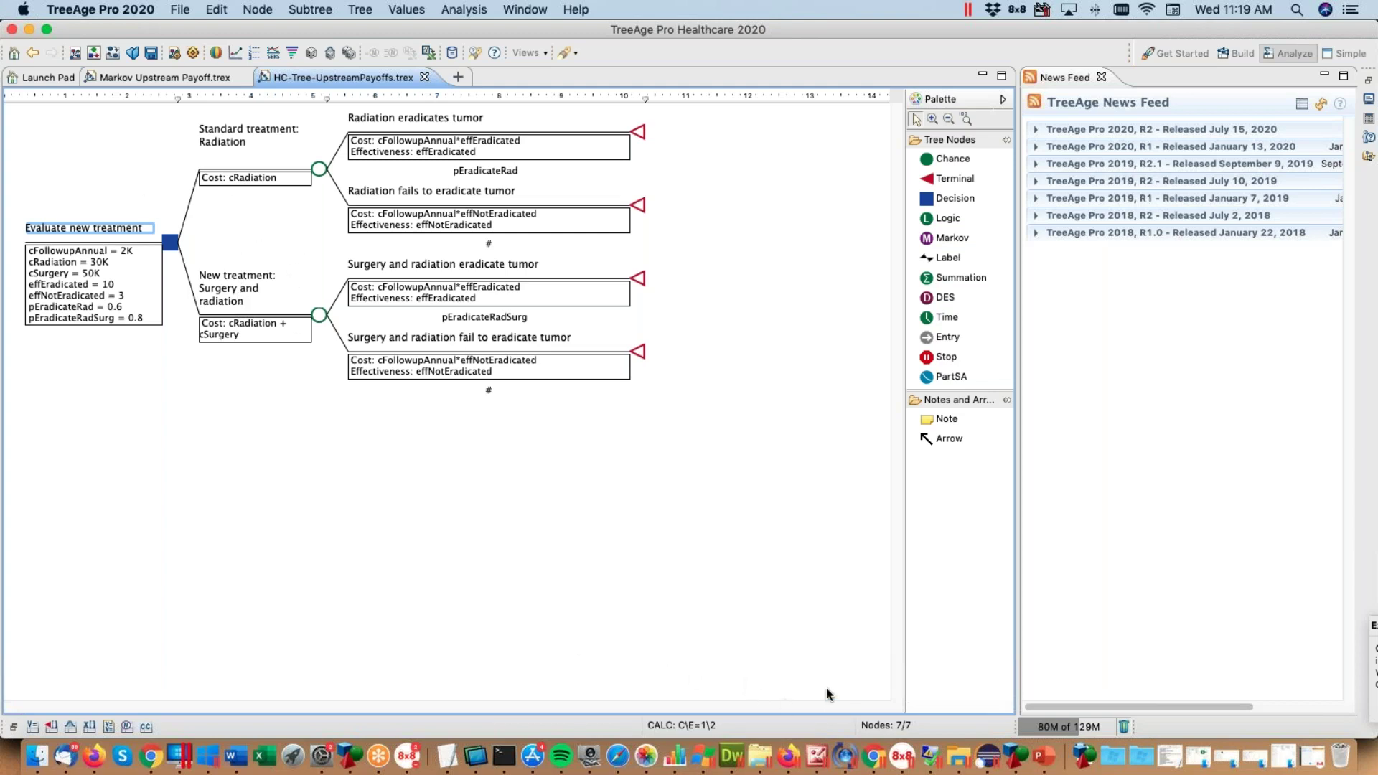
Step: Roll back the healthcare tree to compare its accumulated costs and effectiveness with the entered payoff formulas, and turn Roll Back off
{"action": "left_click", "coordinate": [216, 52]}
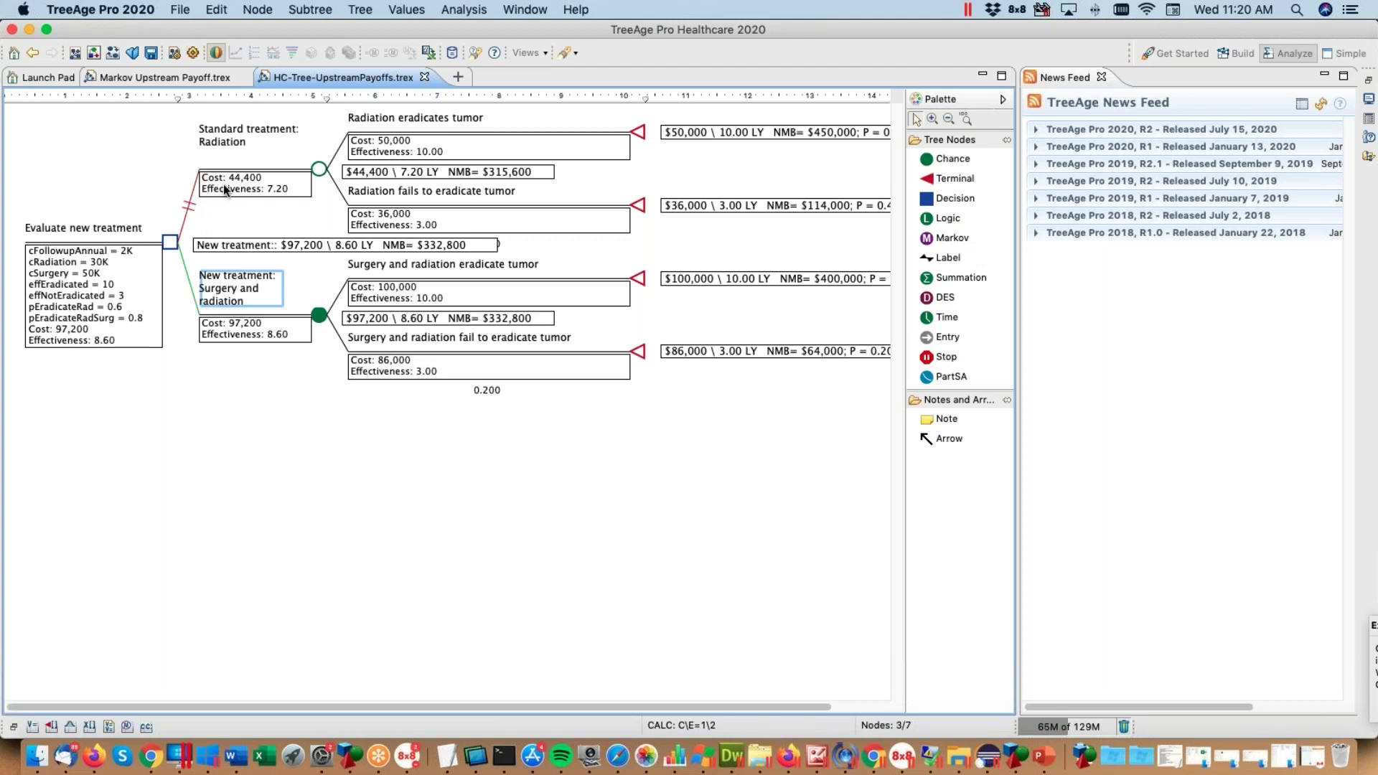
{"action": "left_click", "coordinate": [219, 50]}
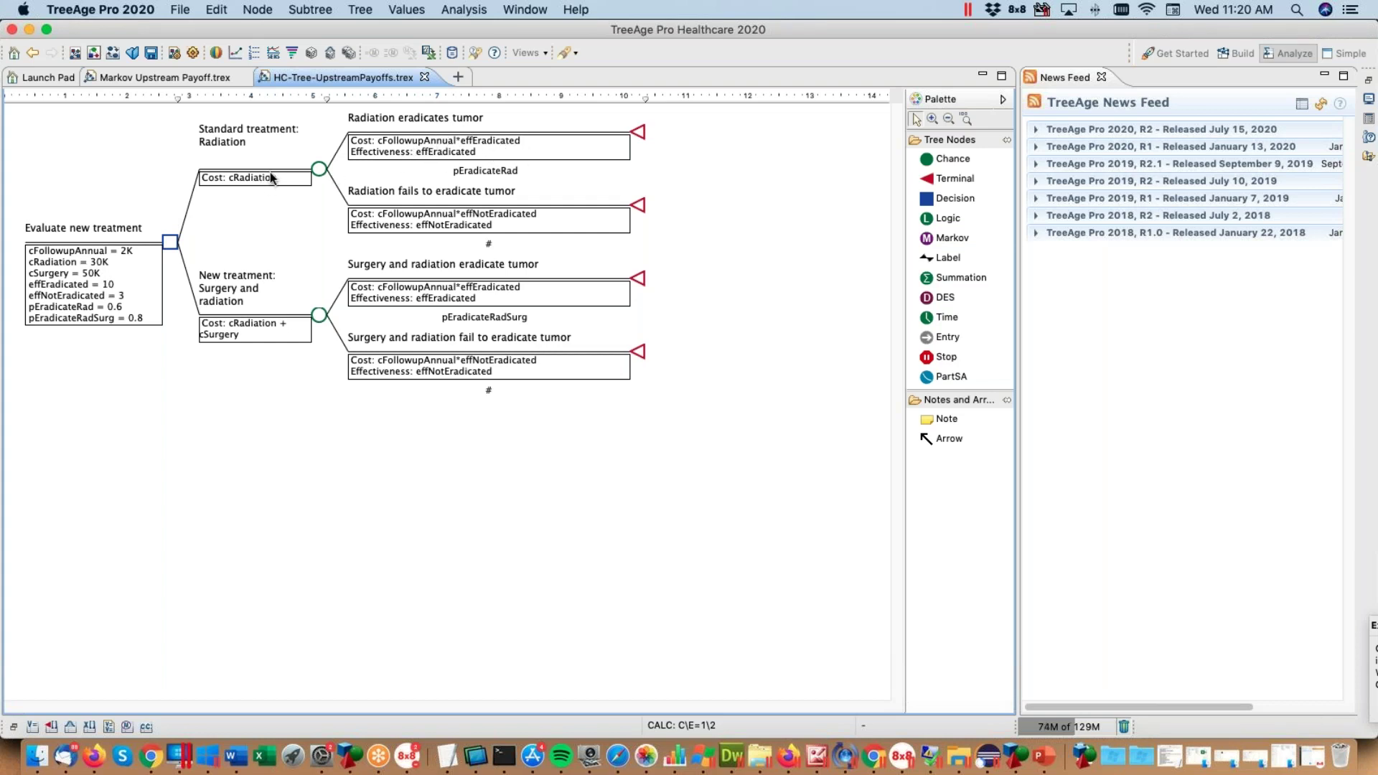
{"action": "left_click", "coordinate": [216, 53]}
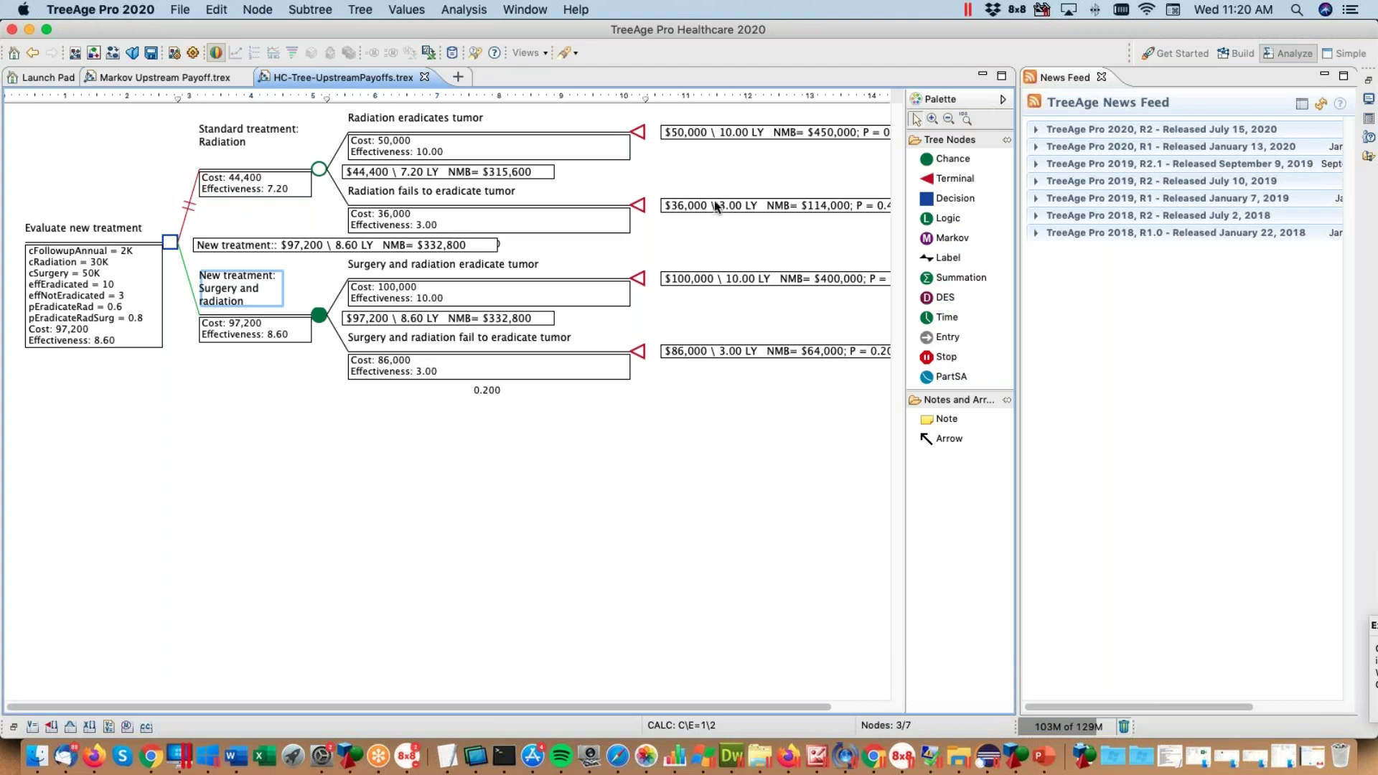
{"action": "left_click", "coordinate": [215, 52]}
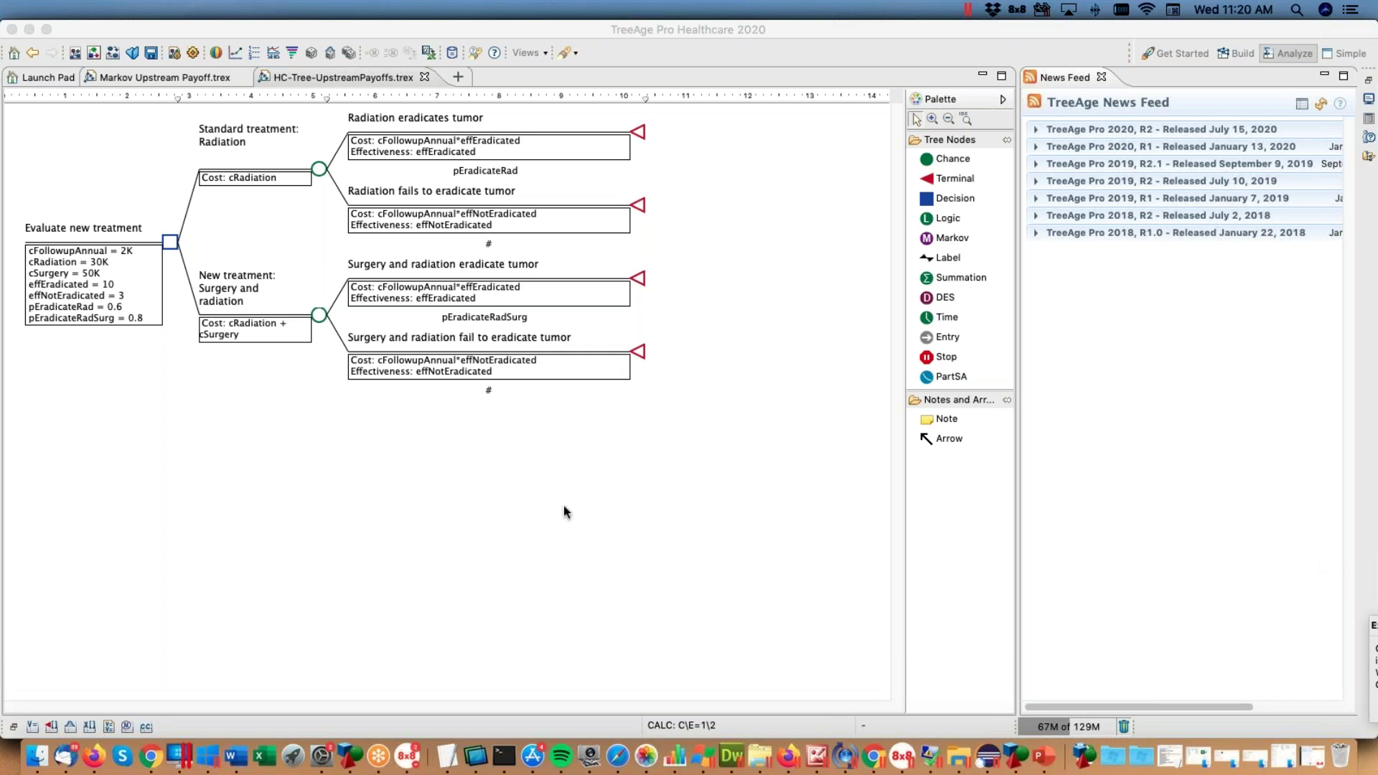
Step: Run the Decision Tree Pathway Report for the Standard treatment: Radiation node
{"action": "left_click", "coordinate": [600, 519]}
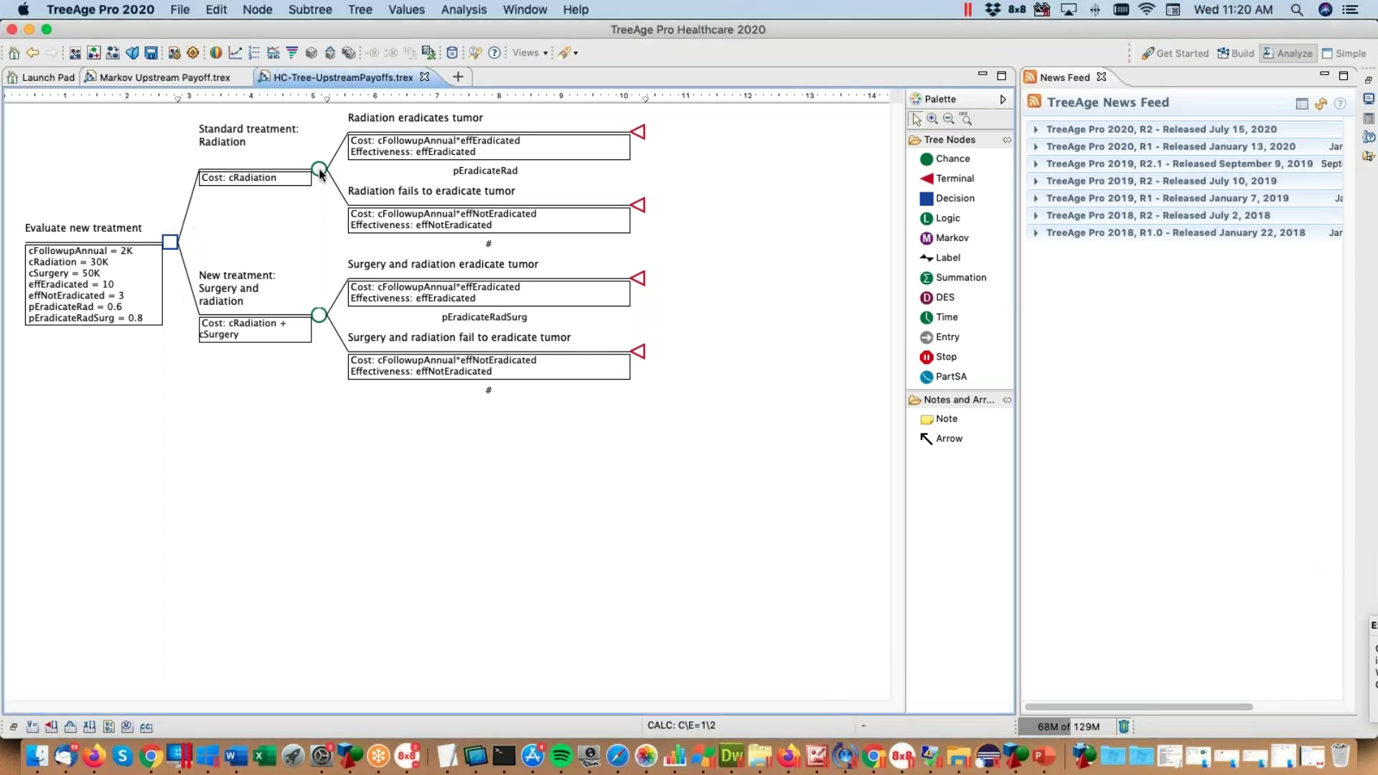
{"action": "left_click", "coordinate": [320, 172]}
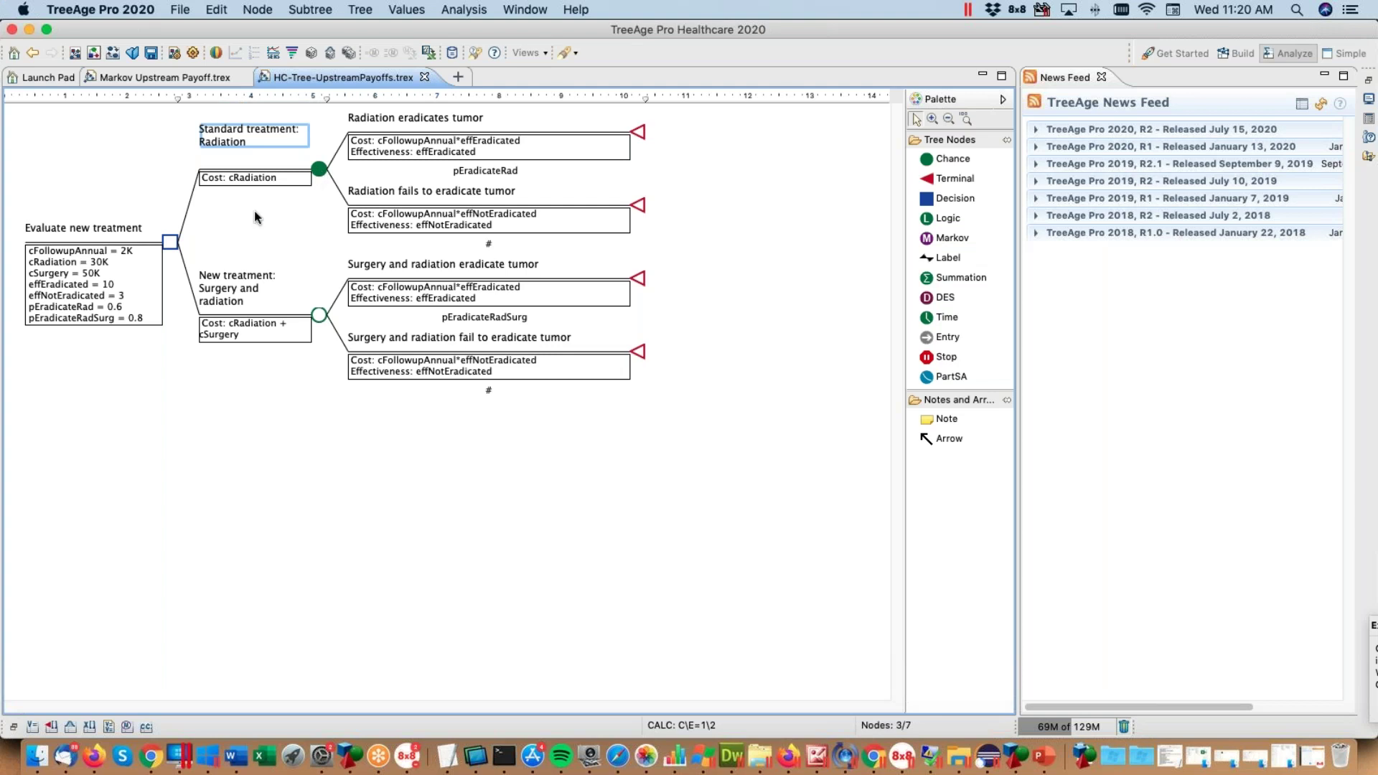
{"action": "left_click", "coordinate": [167, 242]}
{"action": "left_click", "coordinate": [320, 172]}
{"action": "left_click", "coordinate": [458, 11]}
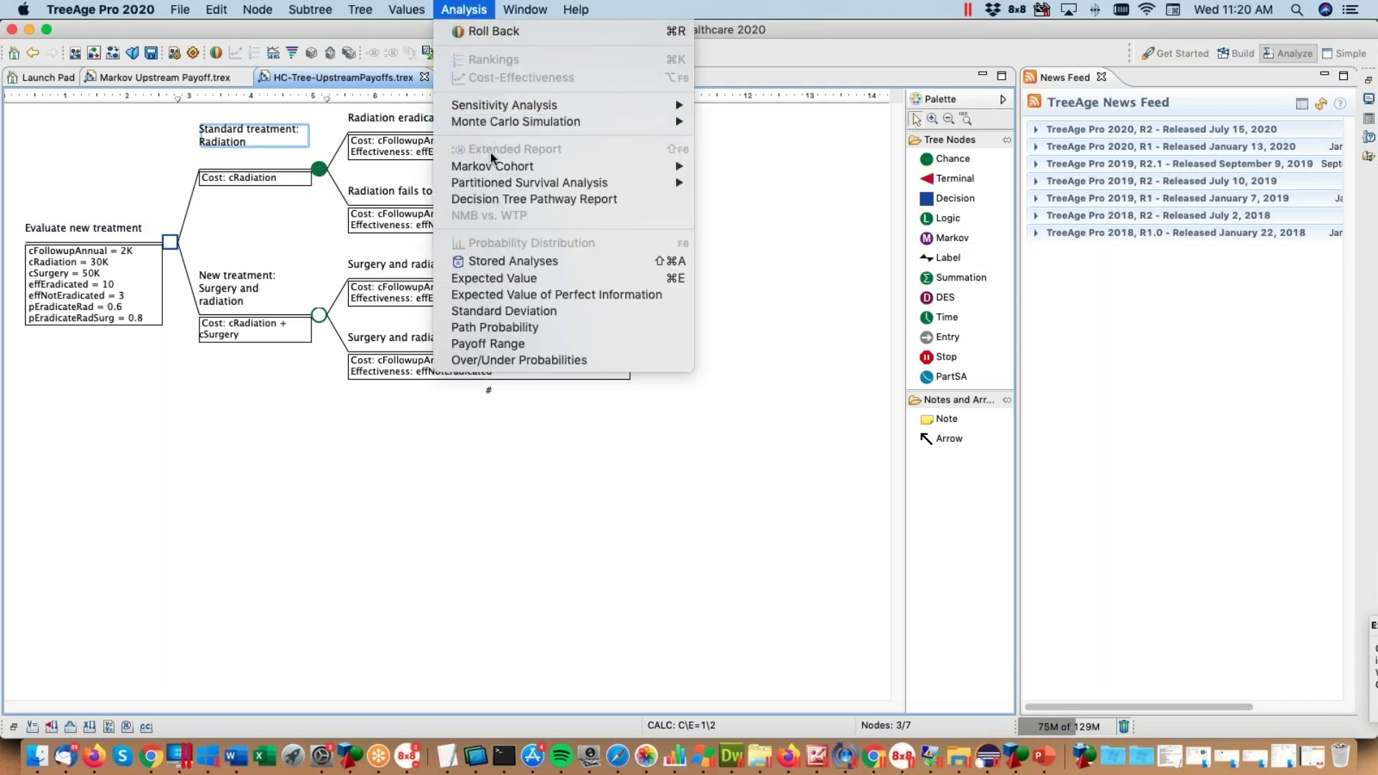
{"action": "left_click", "coordinate": [501, 200]}
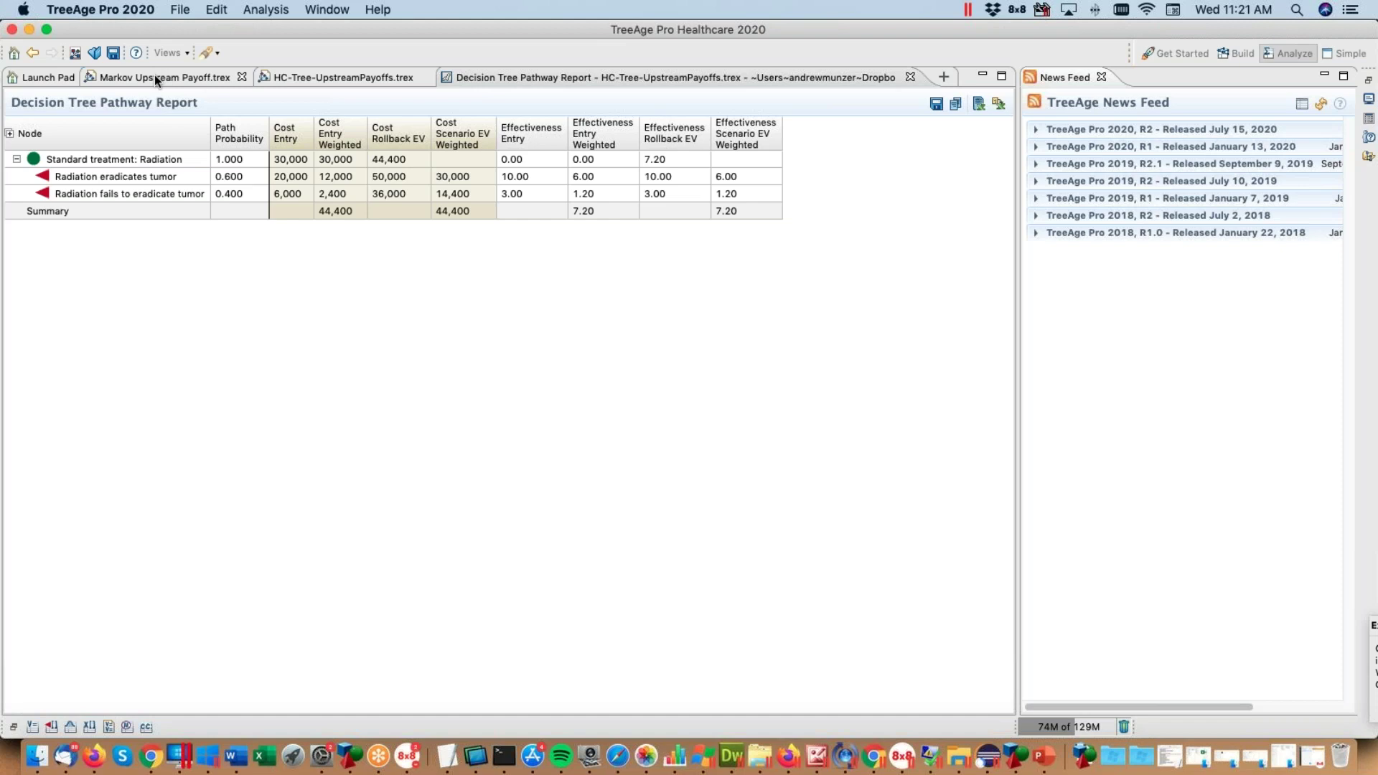
Step: Return to the trees, switch to Markov Upstream Payoff.trex, and select the Surgery node to review its upstream cost
{"action": "left_click", "coordinate": [302, 77]}
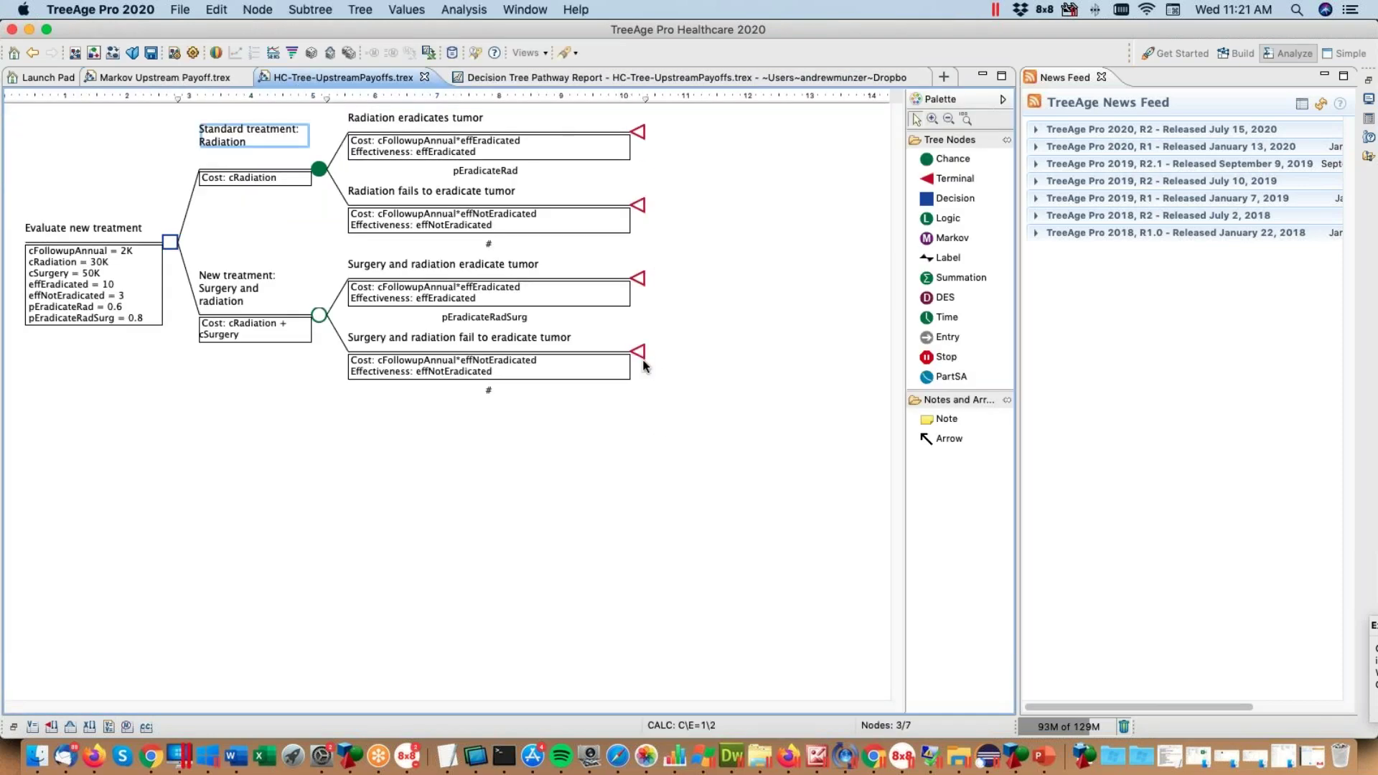
{"action": "left_click", "coordinate": [179, 78]}
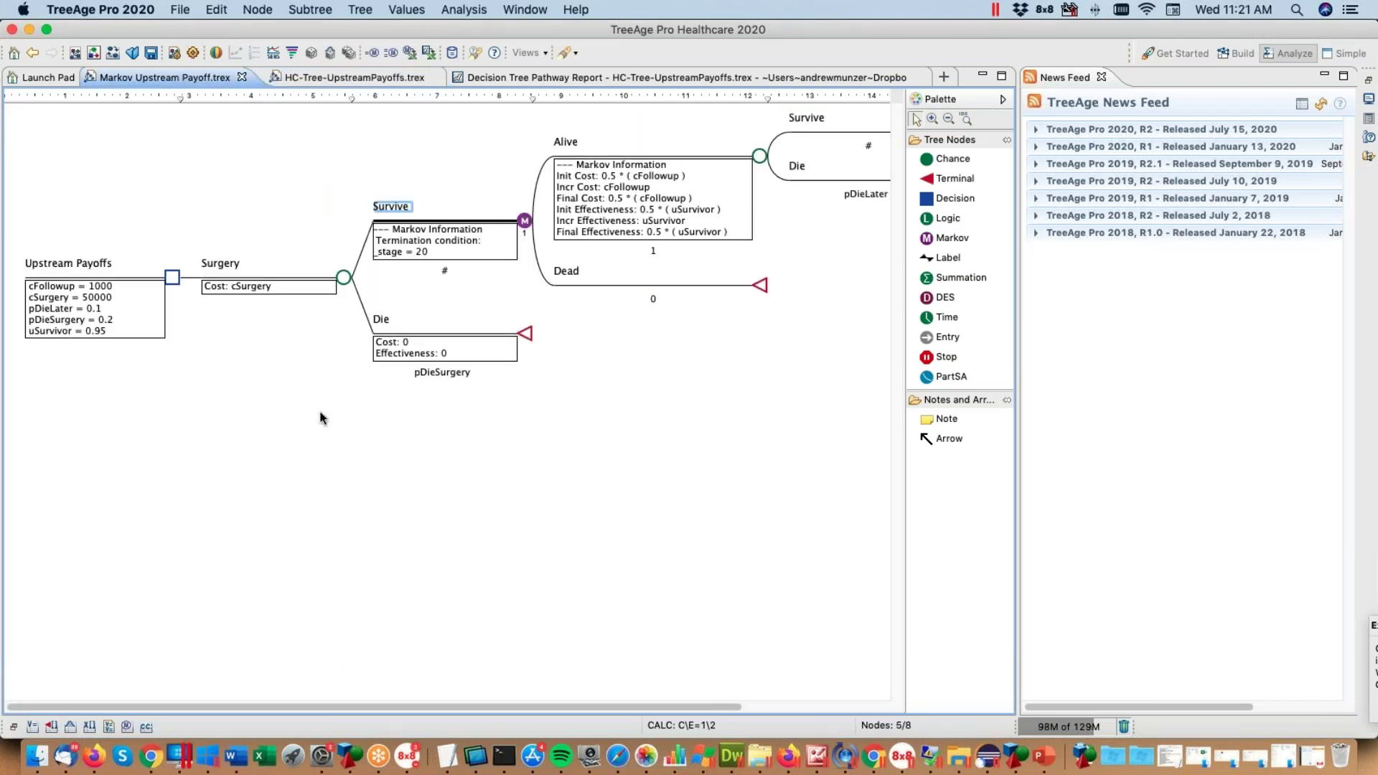
{"action": "left_click", "coordinate": [343, 281]}
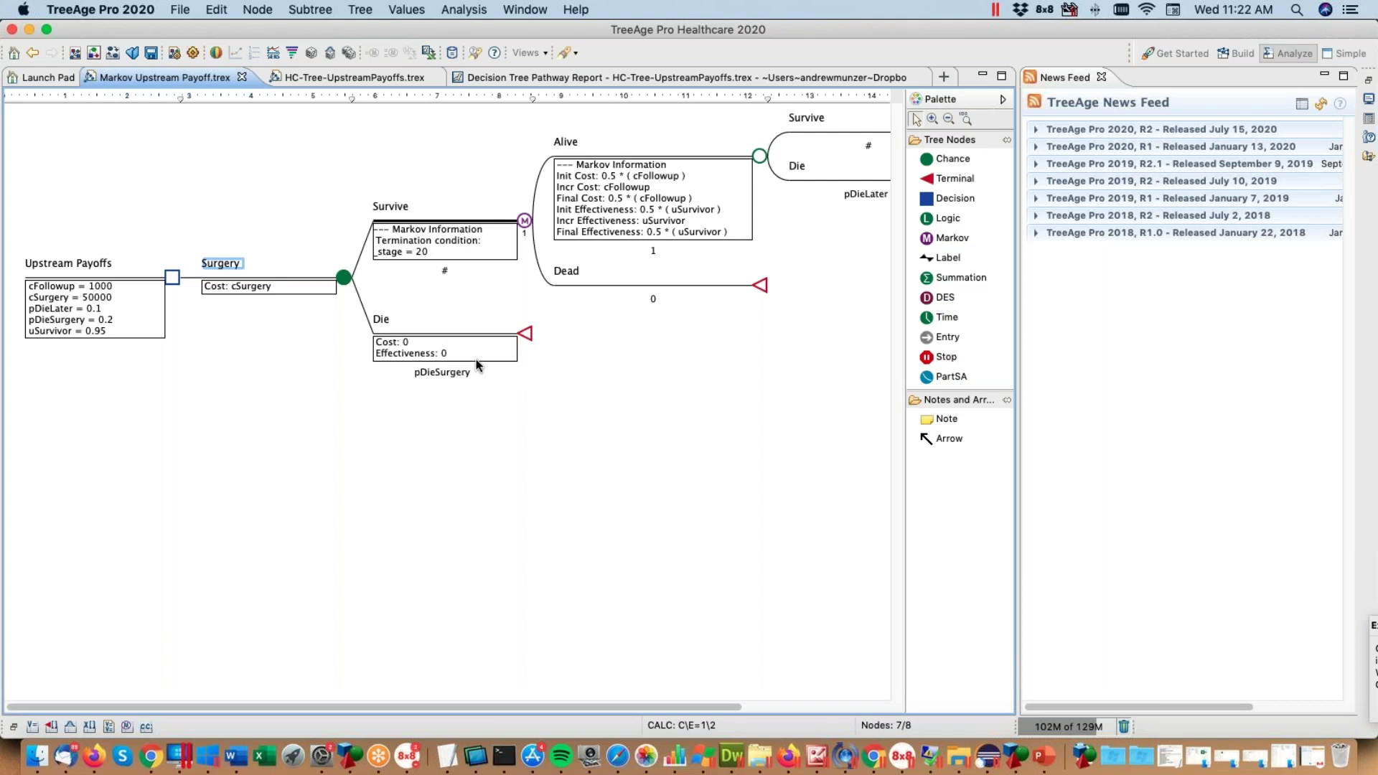
Step: Examine the Survive Markov node, roll back the Markov model to view its accumulated values, and turn Roll Back off
{"action": "left_click", "coordinate": [524, 220]}
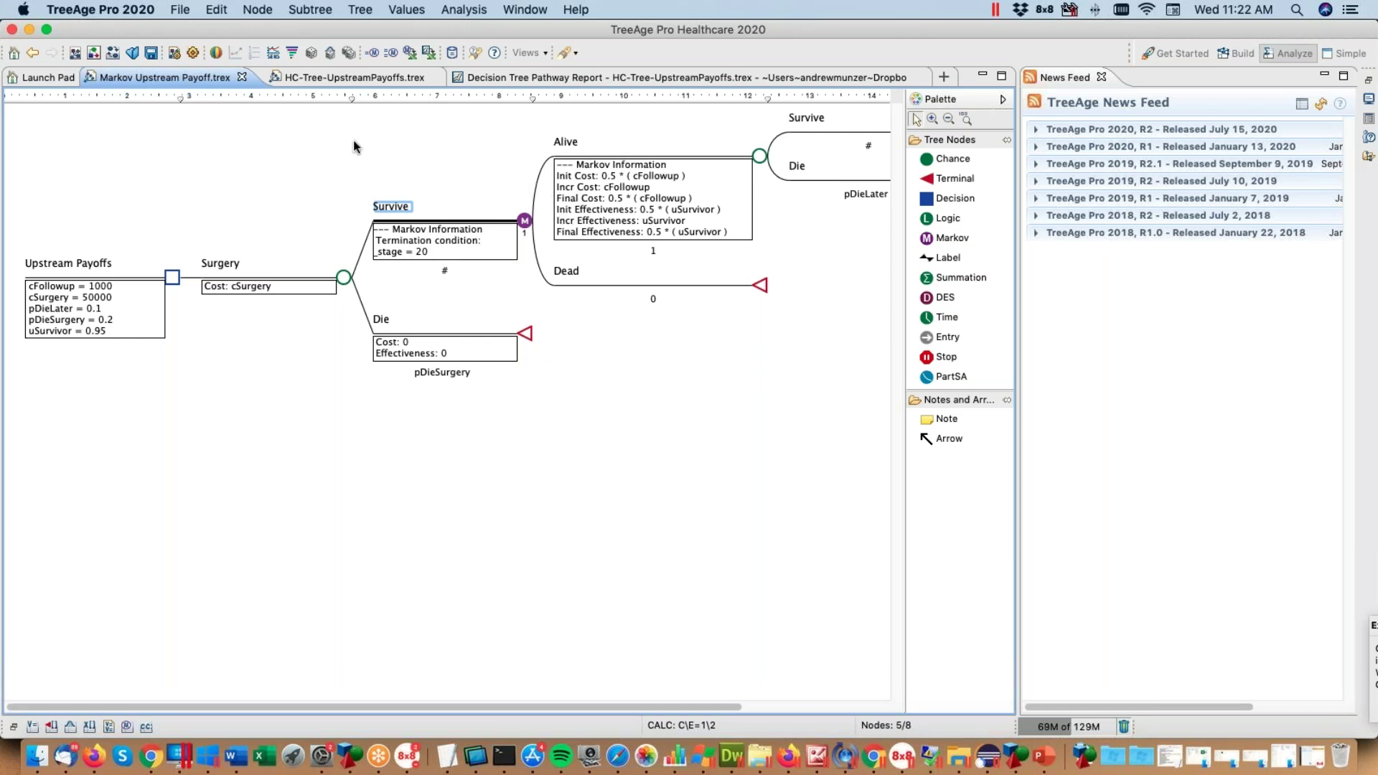
{"action": "left_click", "coordinate": [217, 53]}
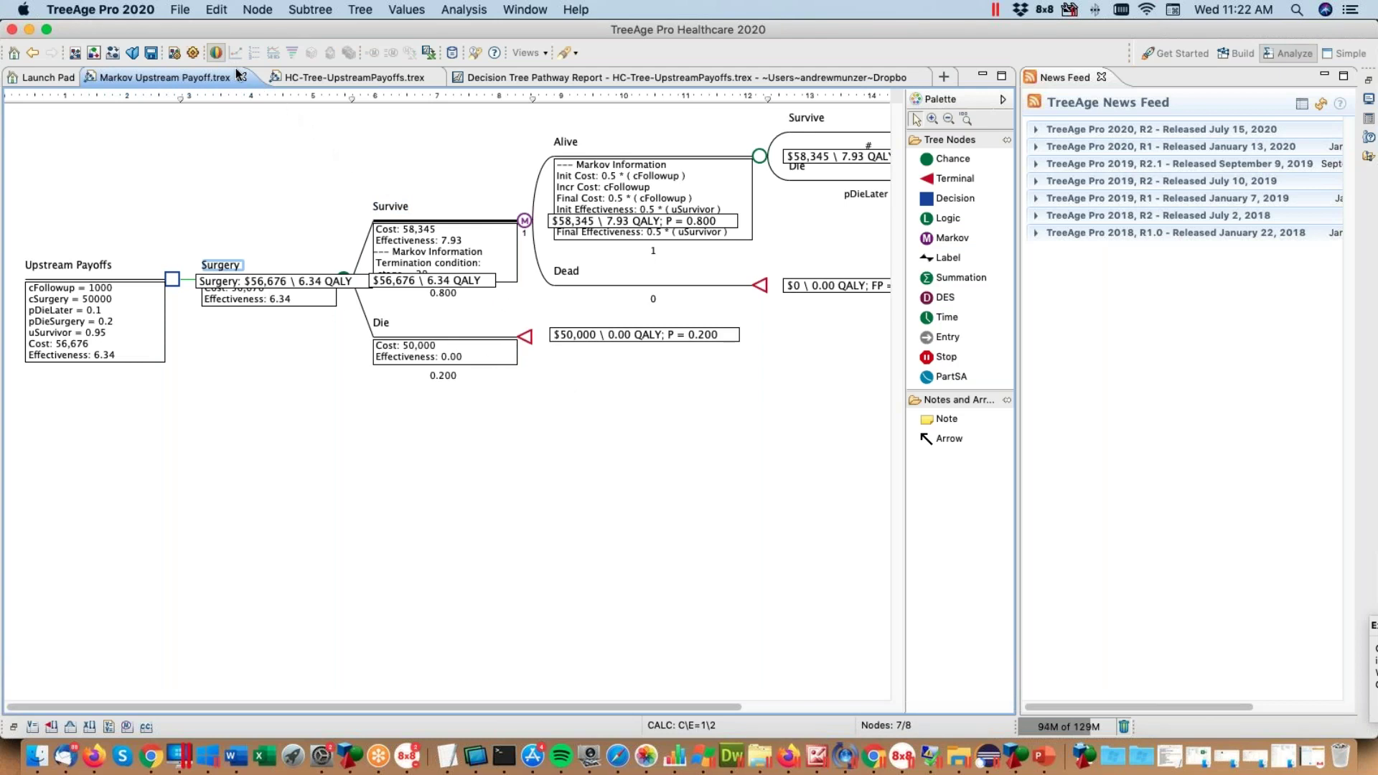
{"action": "left_click", "coordinate": [217, 55]}
Step: Run the extended Markov Cohort analysis at the Survive node and dock its report below the tree
{"action": "left_click", "coordinate": [525, 220]}
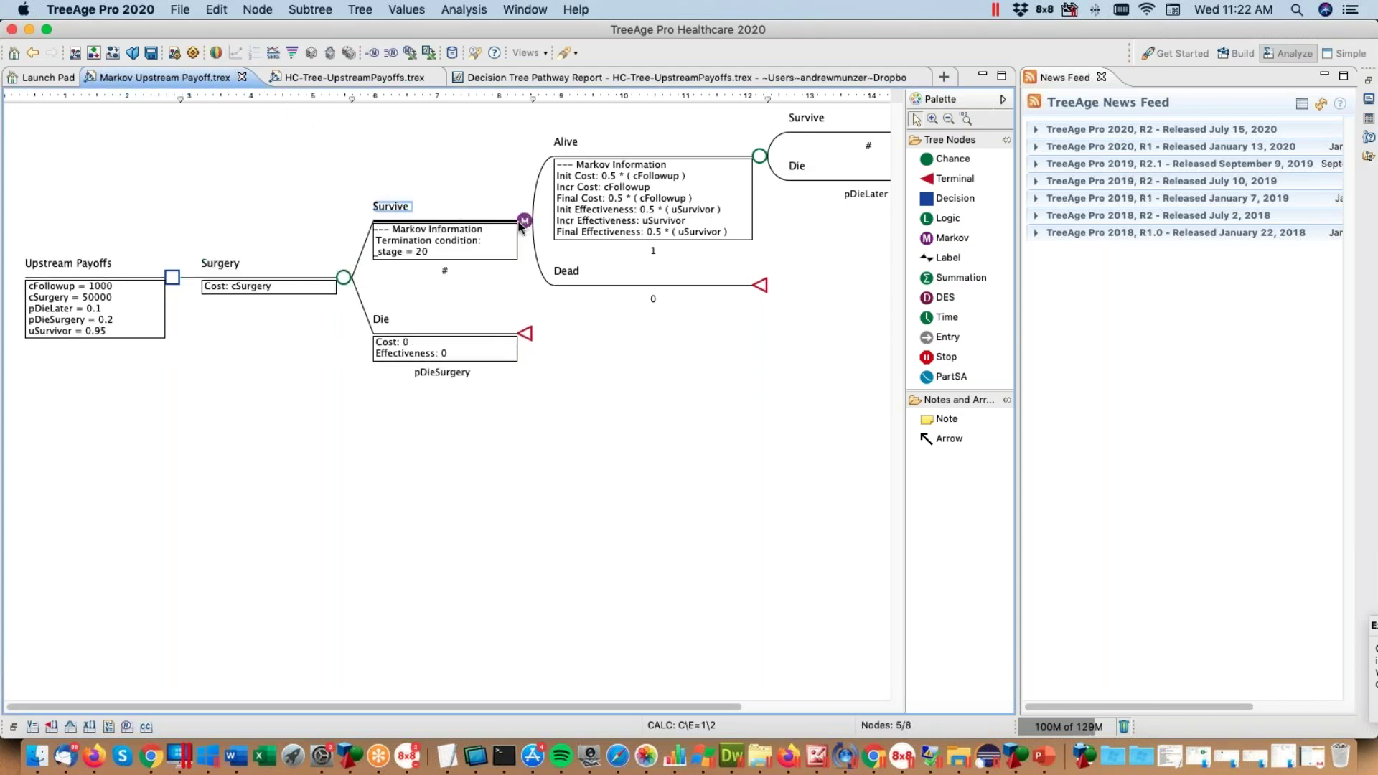
{"action": "left_click", "coordinate": [392, 54]}
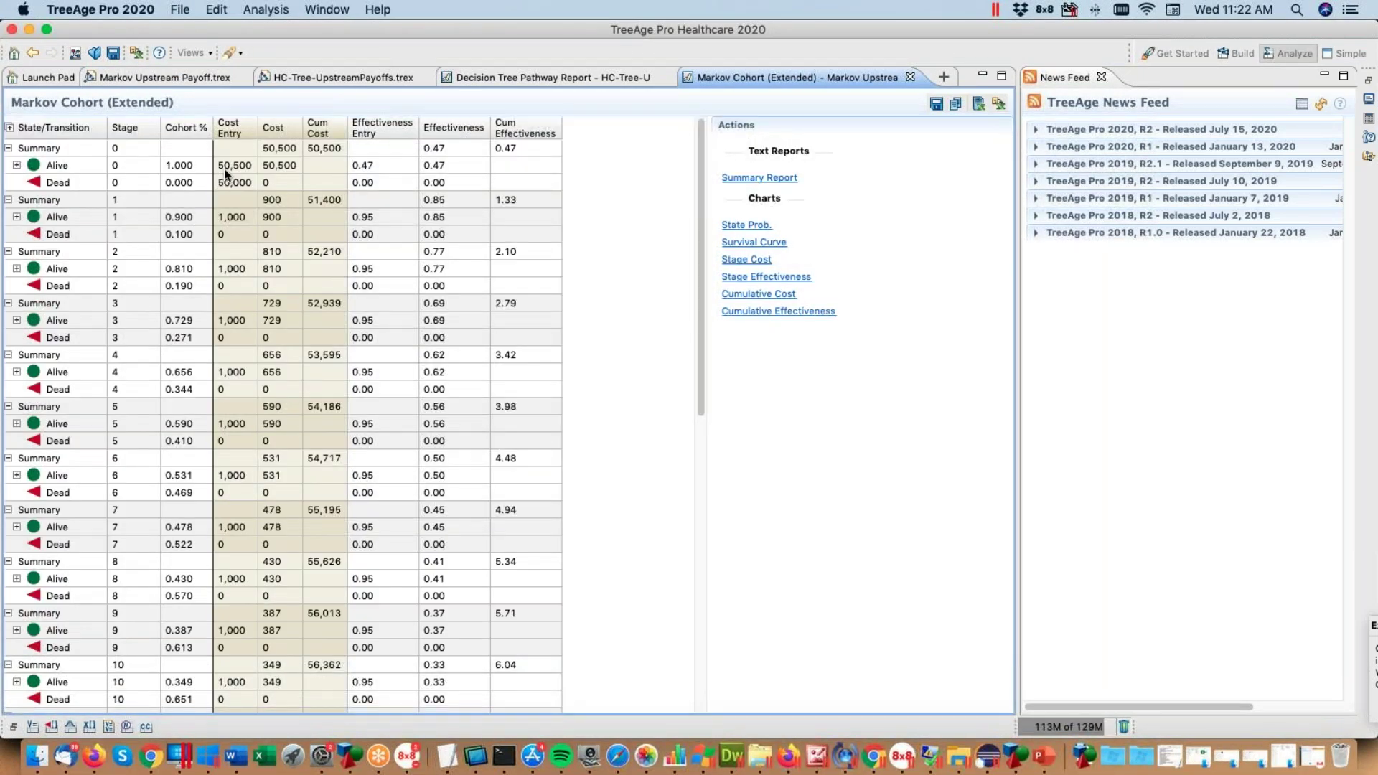
{"action": "left_click_drag", "start_coordinate": [791, 76], "coordinate": [717, 407]}
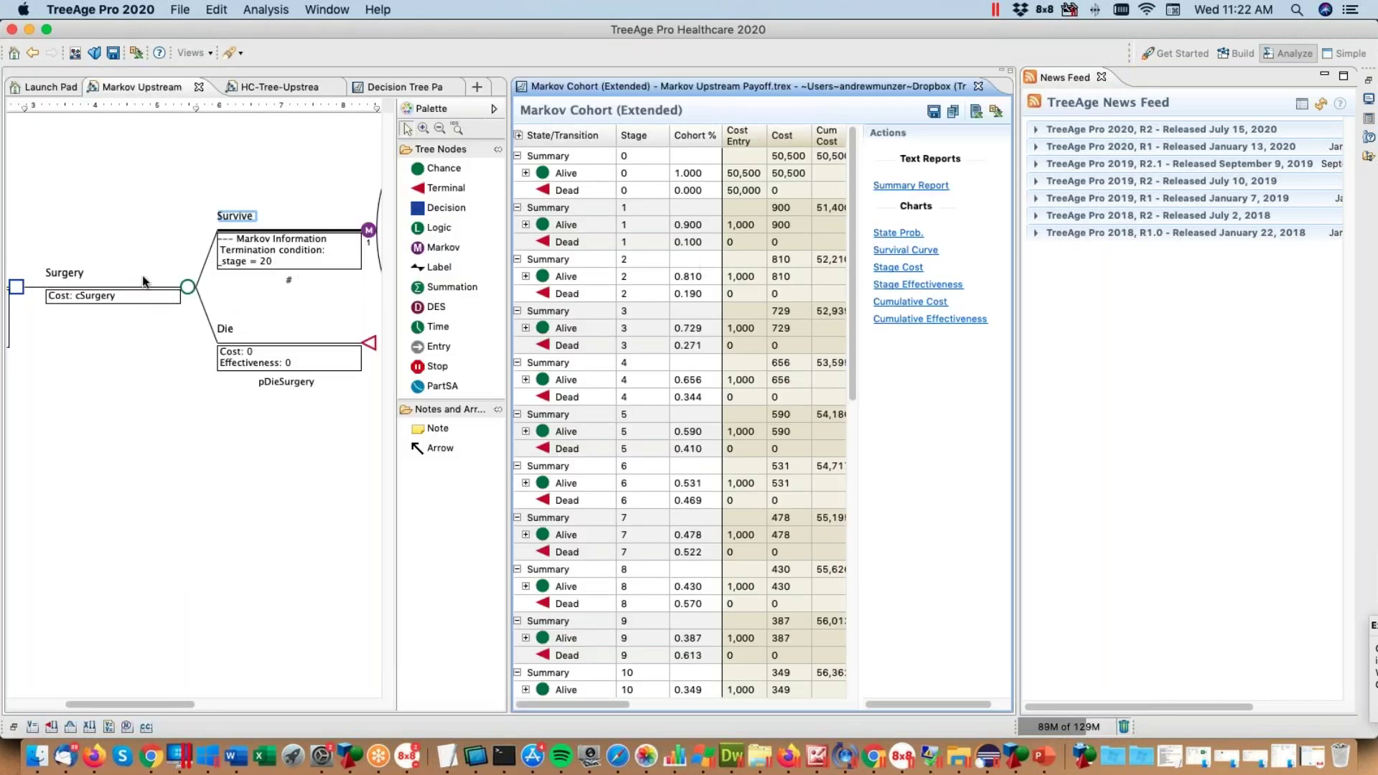
{"action": "left_click", "coordinate": [531, 208]}
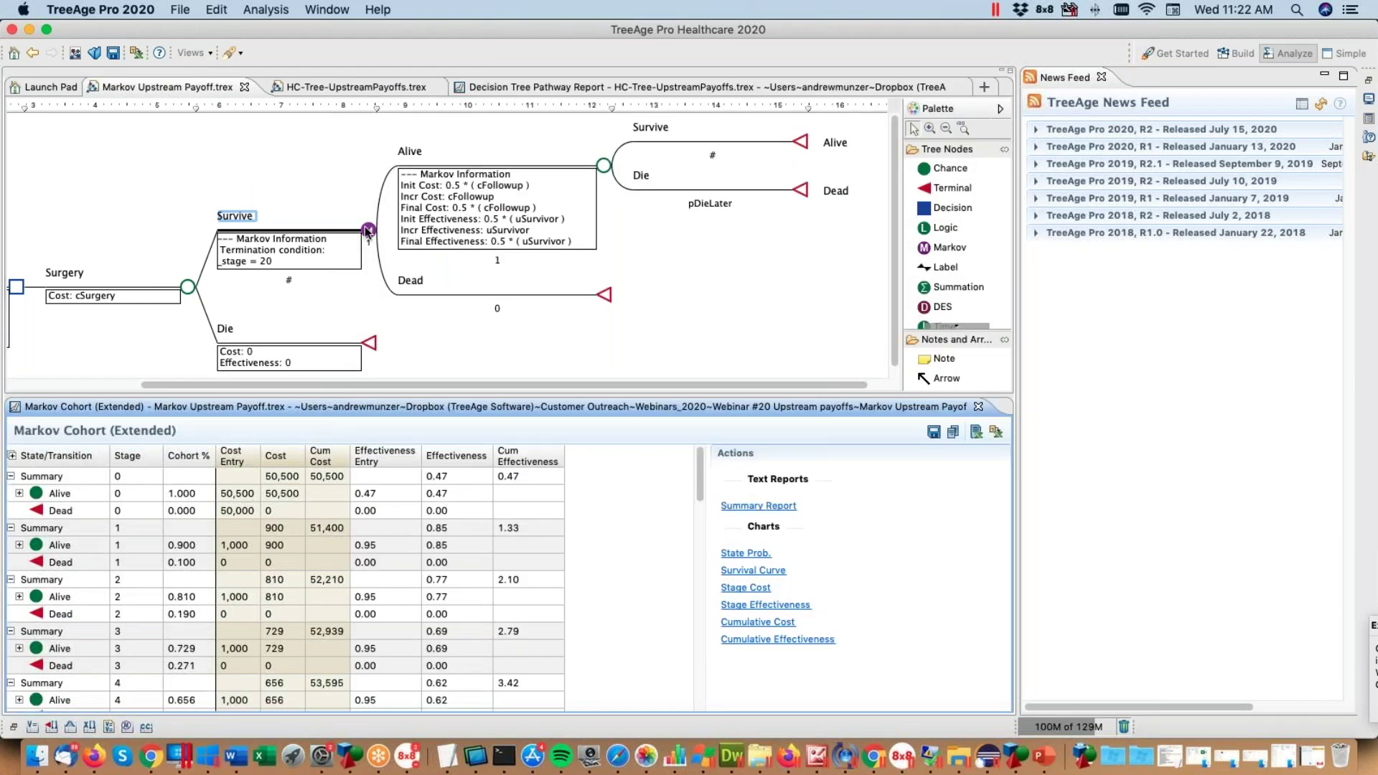
Step: Compare the Survive Markov node with the cohort report's cost entries, and select the Surgery node
{"action": "left_click", "coordinate": [367, 233]}
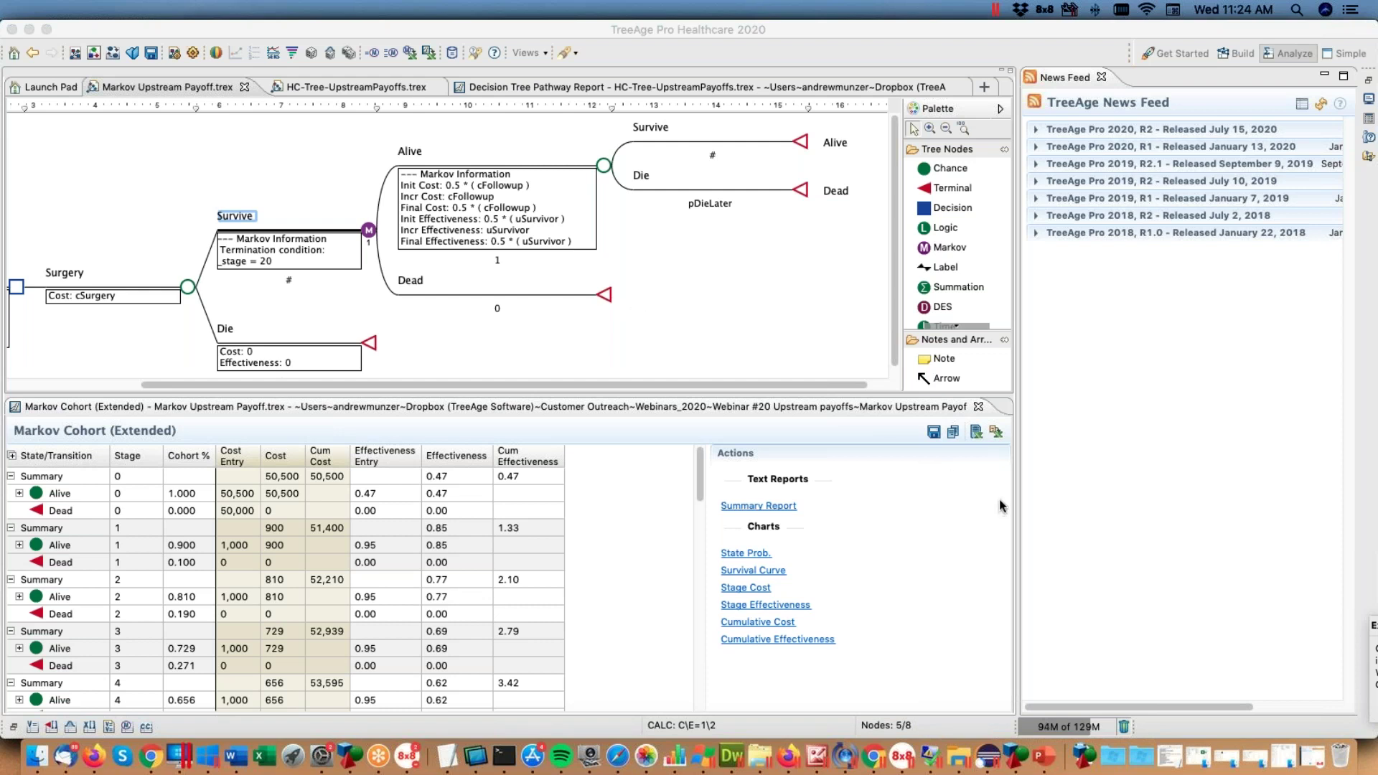
{"action": "left_click", "coordinate": [371, 235]}
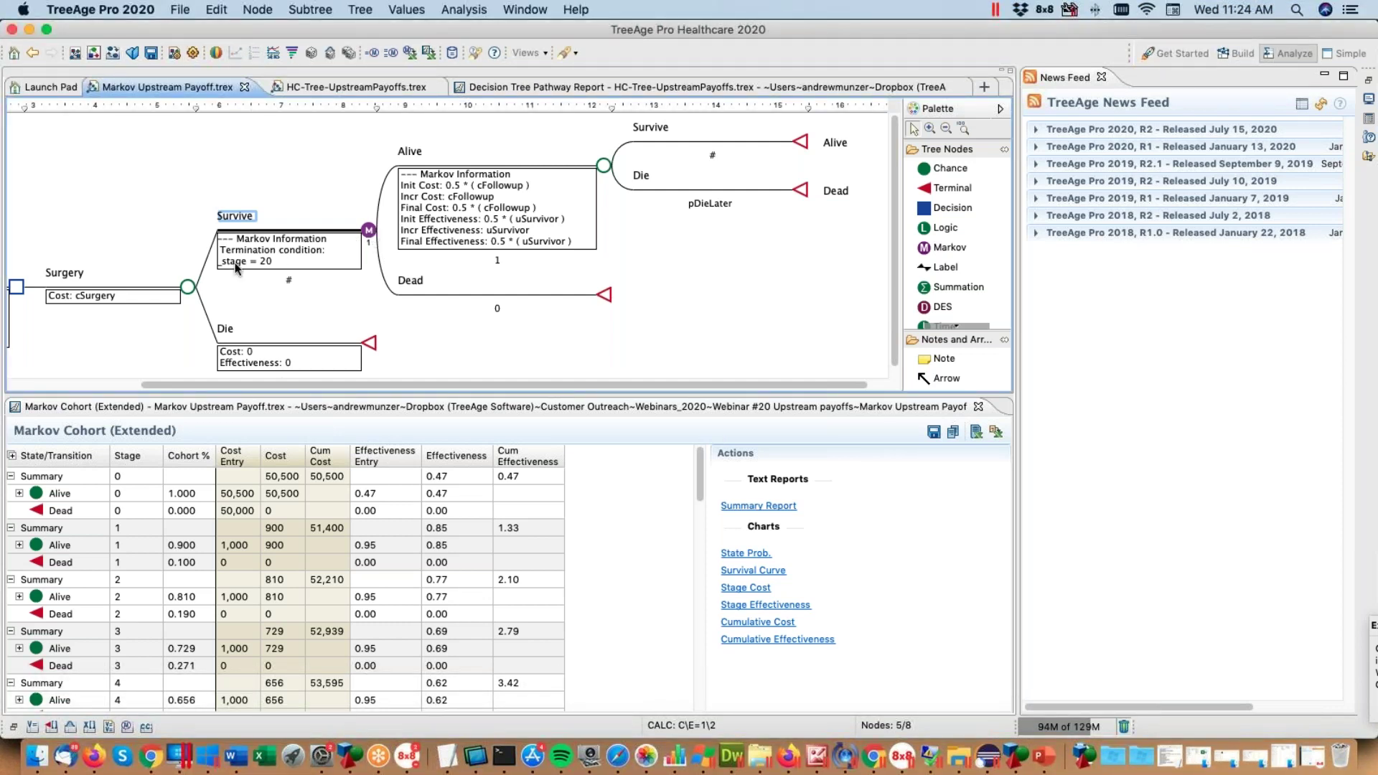
{"action": "left_click", "coordinate": [187, 287]}
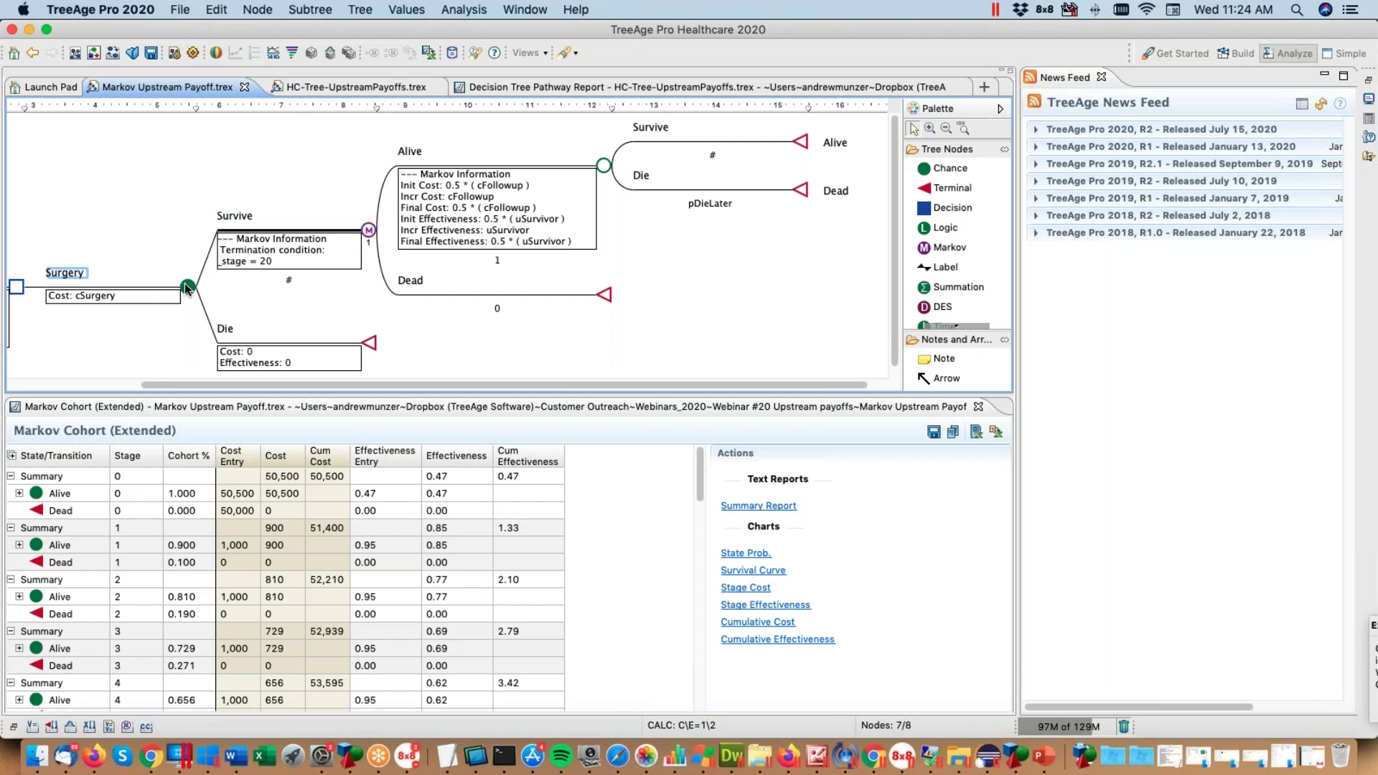